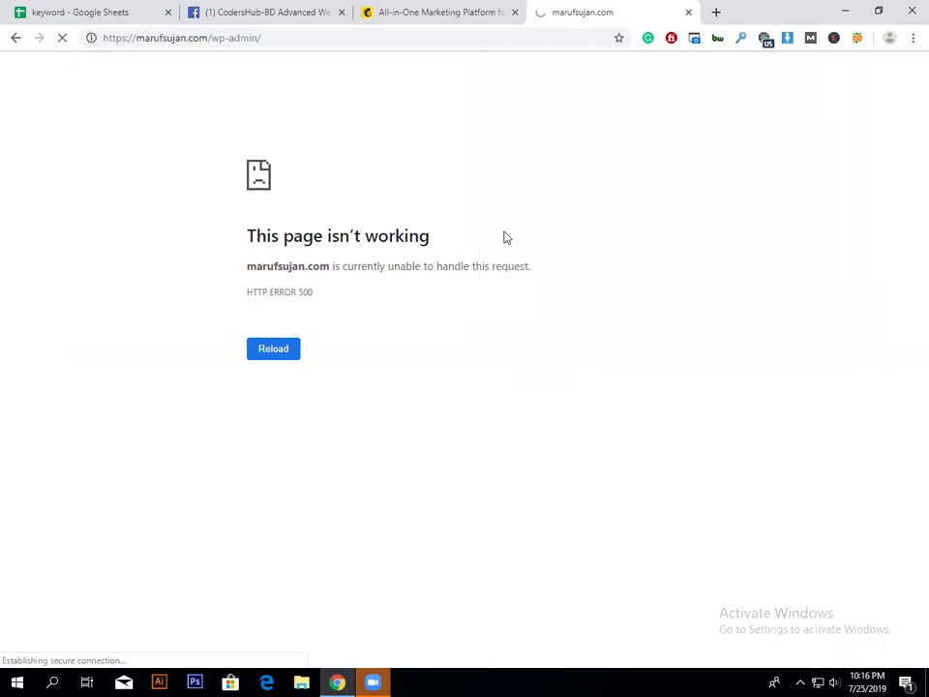
# Step: Open a new Chrome tab and start typing the cPanel address
pyautogui.click(716, 10)
pyautogui.write('c')
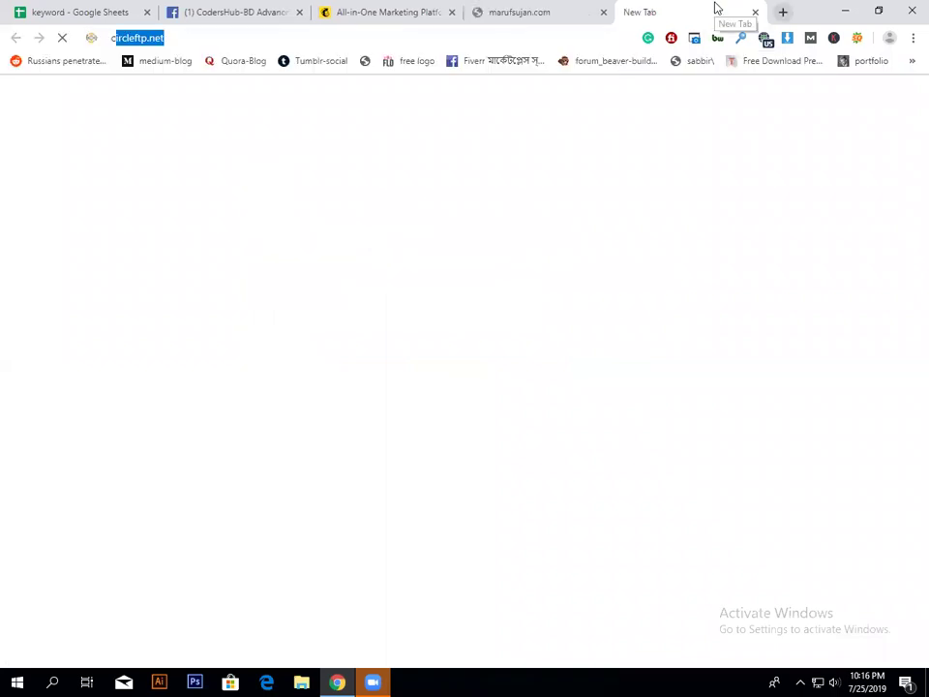
pyautogui.write('ap')
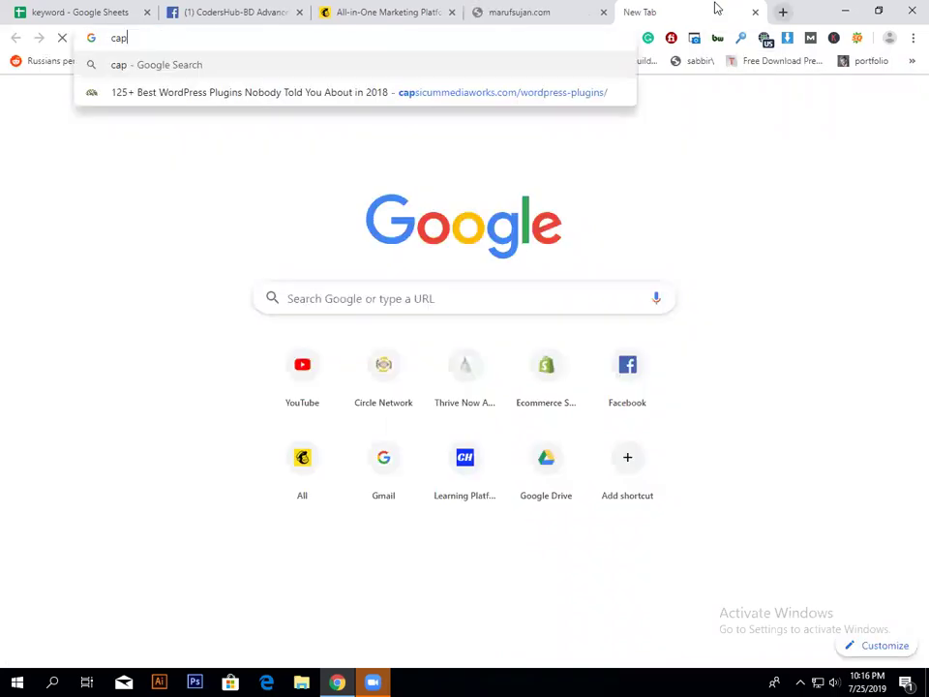
pyautogui.write('en')
# Step: Load the cPanel login page and submit the login, dismissing the VPN extension popup
pyautogui.press('BackSpace')
pyautogui.press('BackSpace')
pyautogui.press('BackSpace')
pyautogui.press('BackSpace')
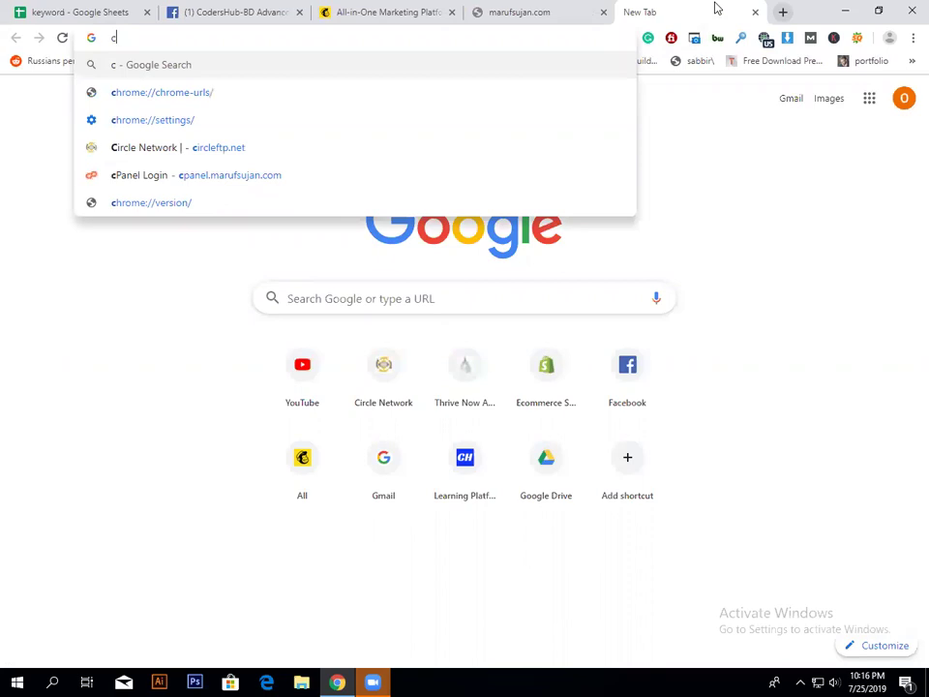
pyautogui.write('p')
pyautogui.press('Return')
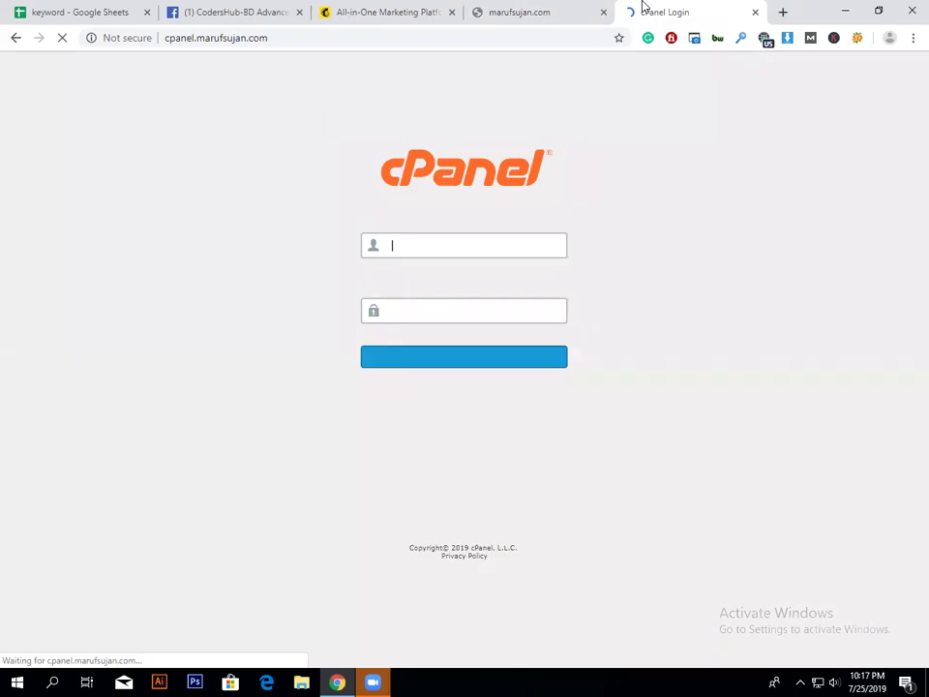
pyautogui.press('Return')
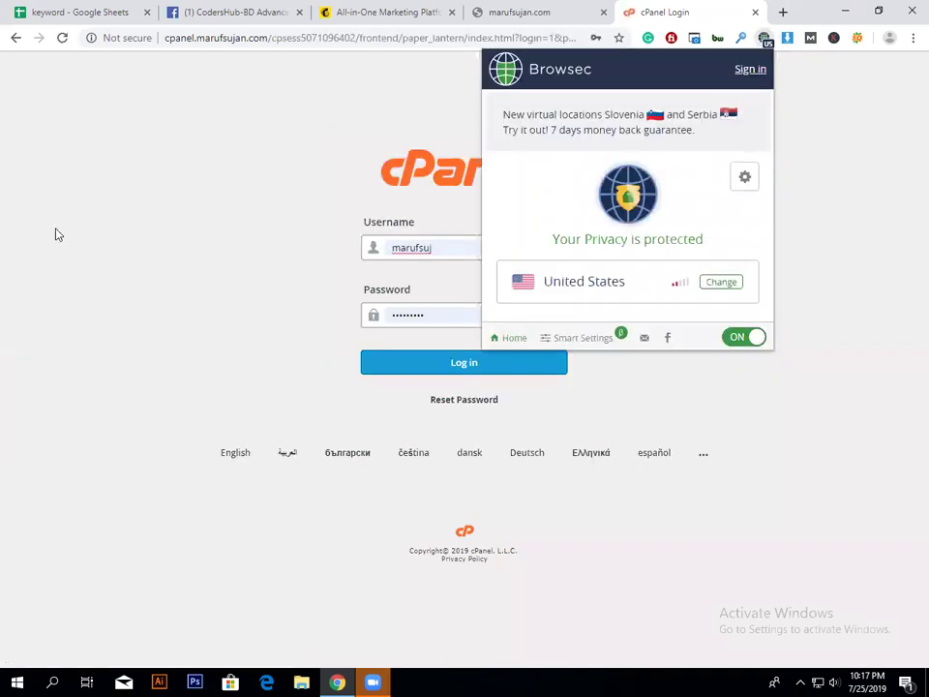
pyautogui.click(56, 234)
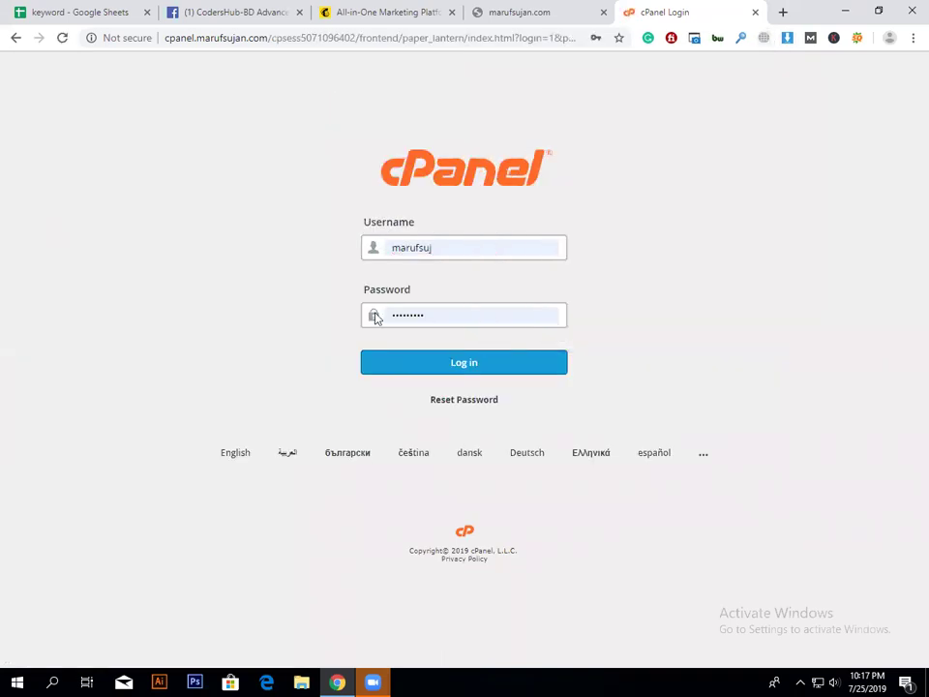
pyautogui.press('Return')
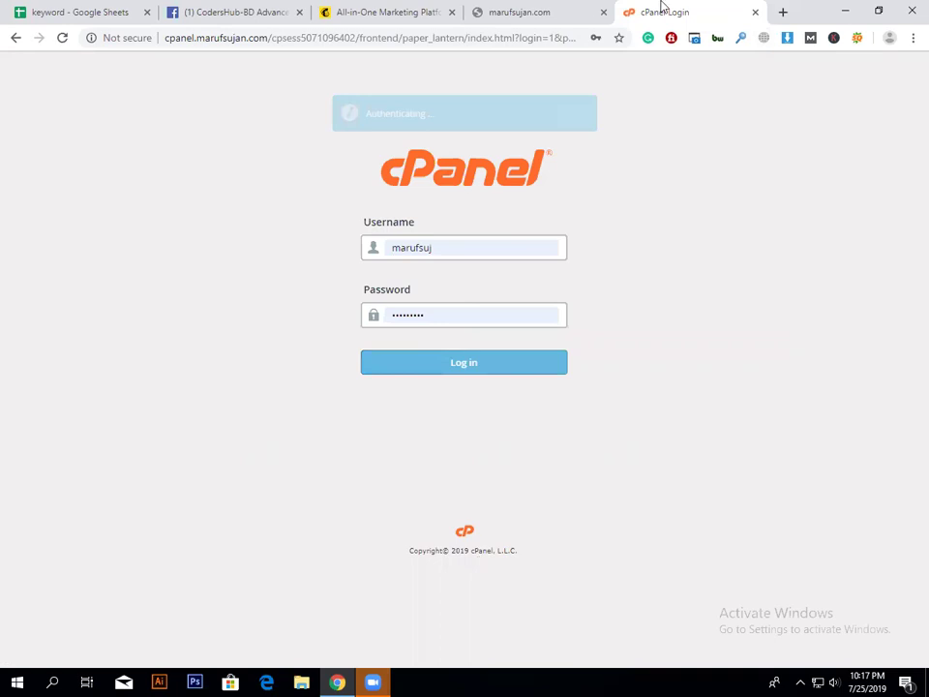
# Step: Correct the cPanel username and submit the login again
pyautogui.hotkey('ctrl', 'shift', 'Tab')
pyautogui.click(659, 10)
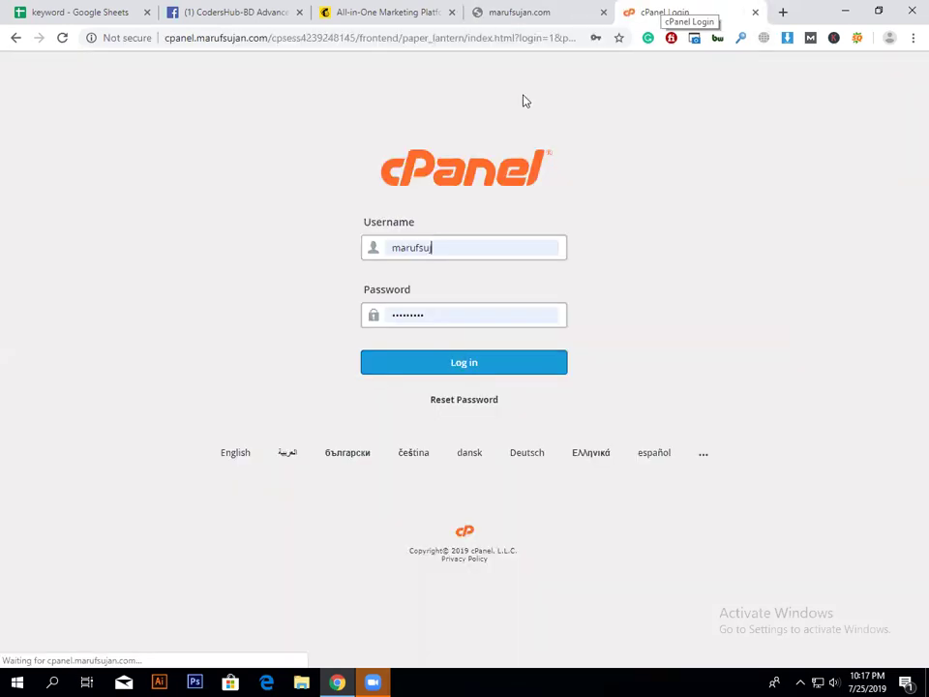
pyautogui.write('j')
pyautogui.press('Return')
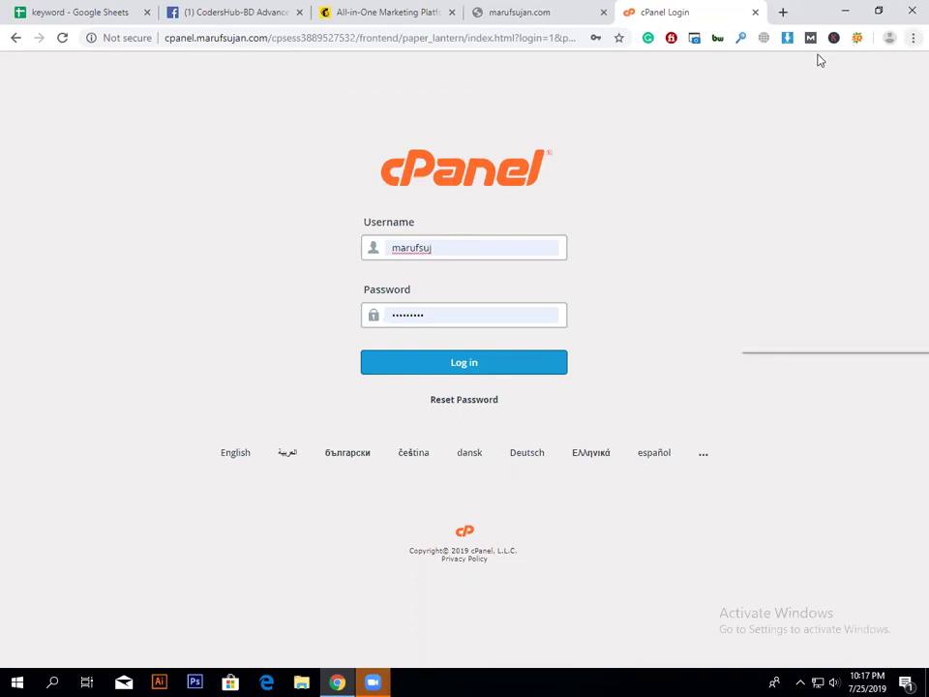
# Step: Reload the failing site, then load its home page with /wp-admin removed from the address
pyautogui.hotkey('alt', 'f')
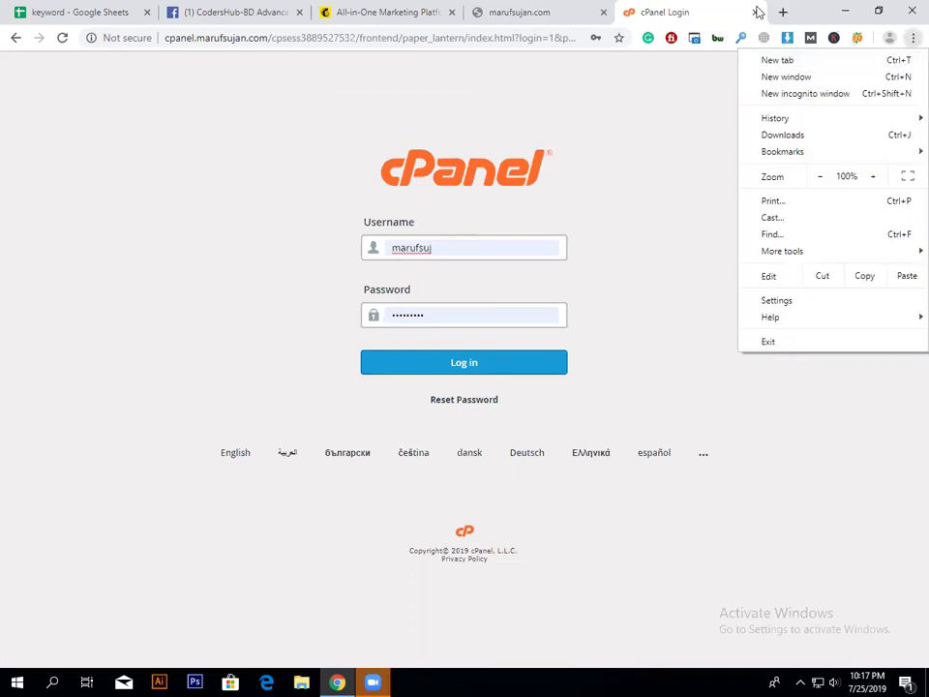
pyautogui.hotkey('ctrl', 'shift', 'Tab')
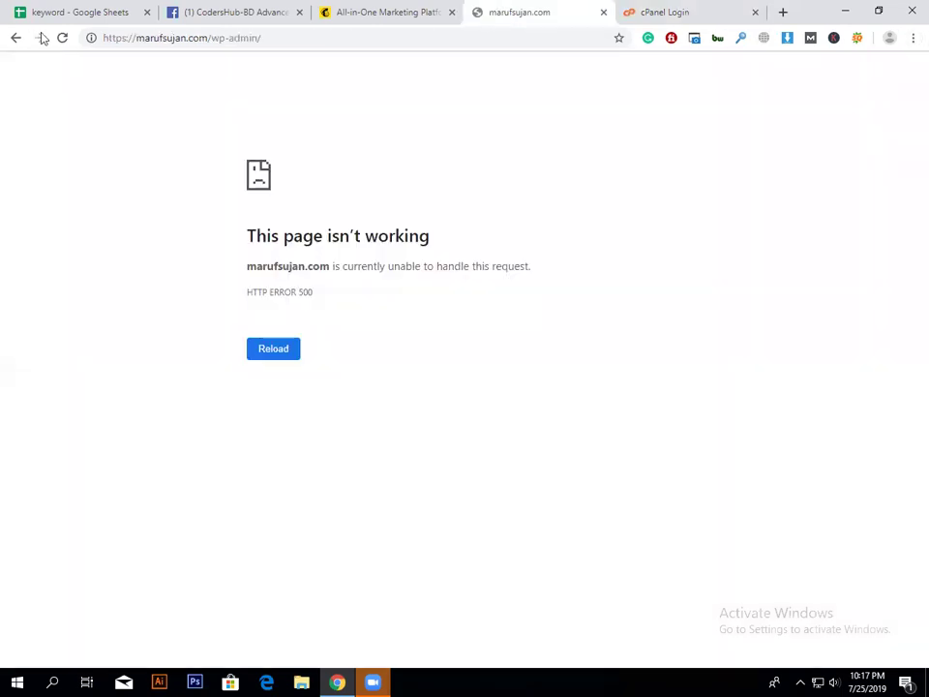
pyautogui.click(64, 38)
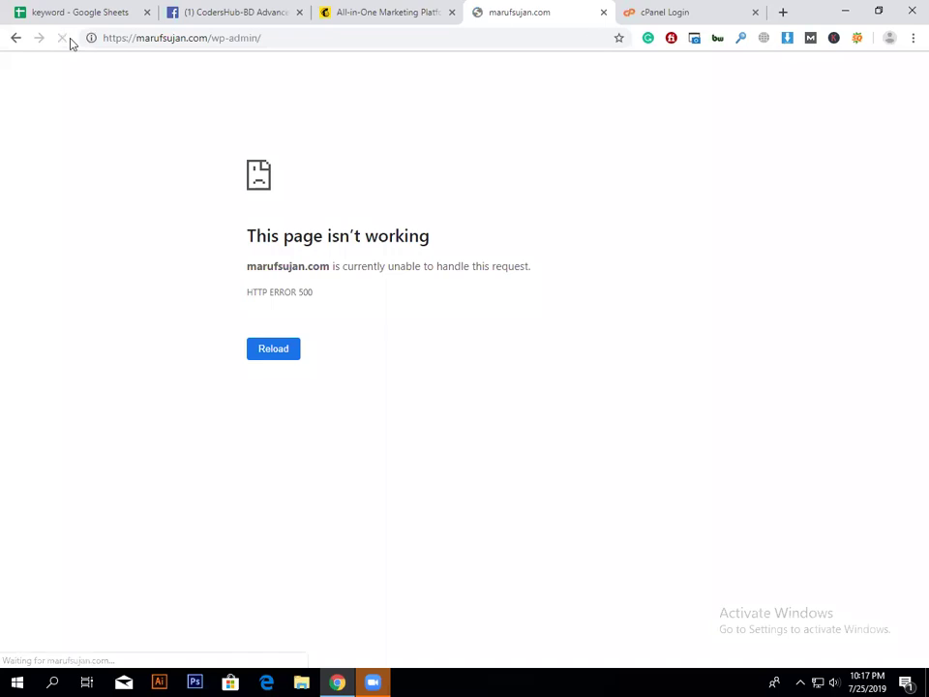
pyautogui.click(209, 38)
pyautogui.hotkey('shift', 'End')
pyautogui.press('BackSpace')
pyautogui.press('Return')
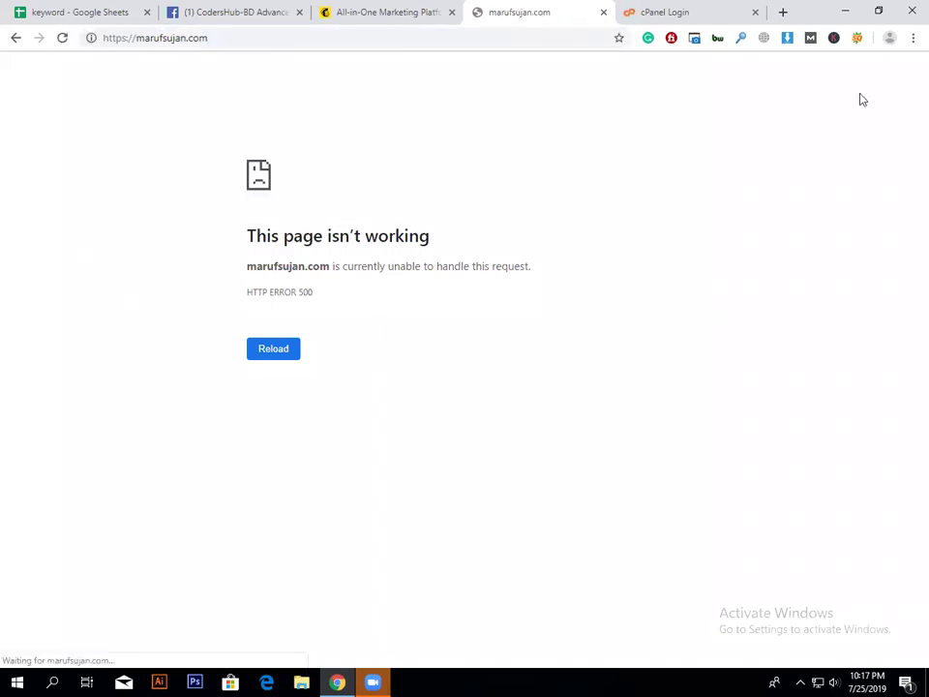
# Step: Sign in to cPanel with the saved credentials, then open a new incognito window
pyautogui.click(669, 12)
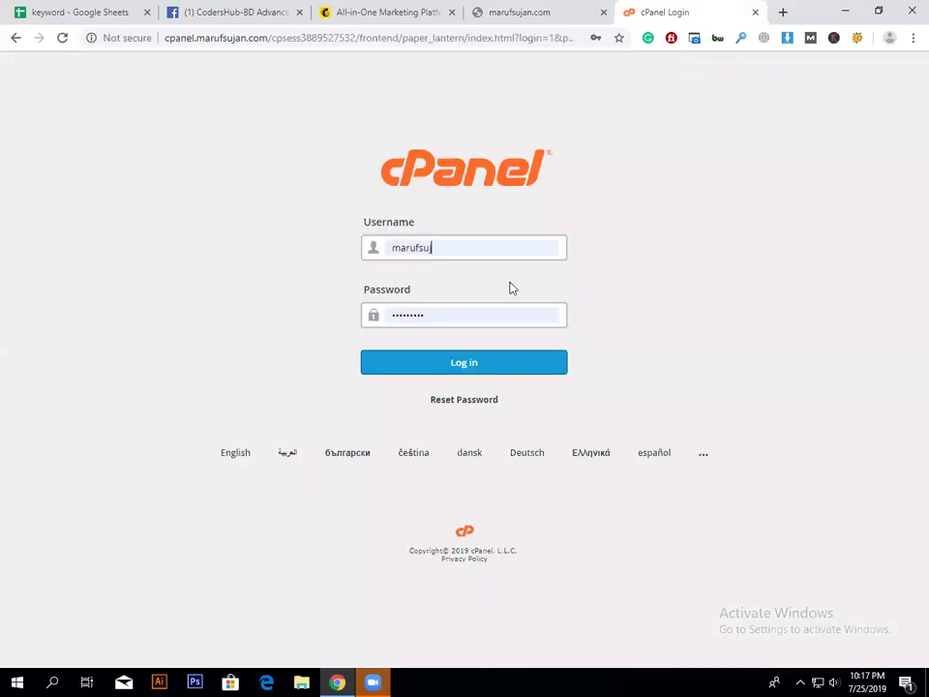
pyautogui.click(520, 367)
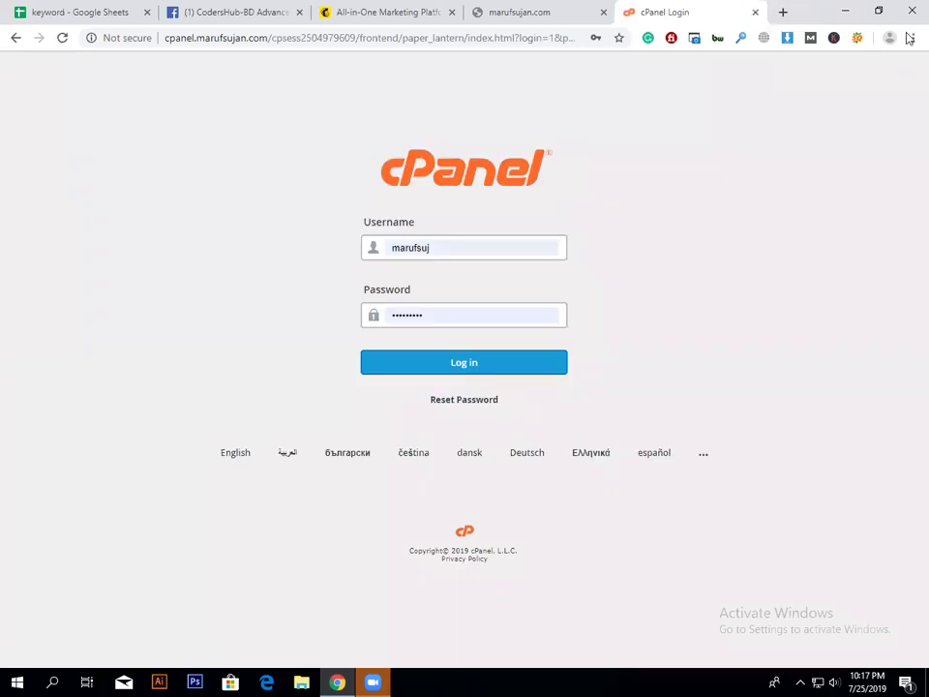
pyautogui.click(911, 38)
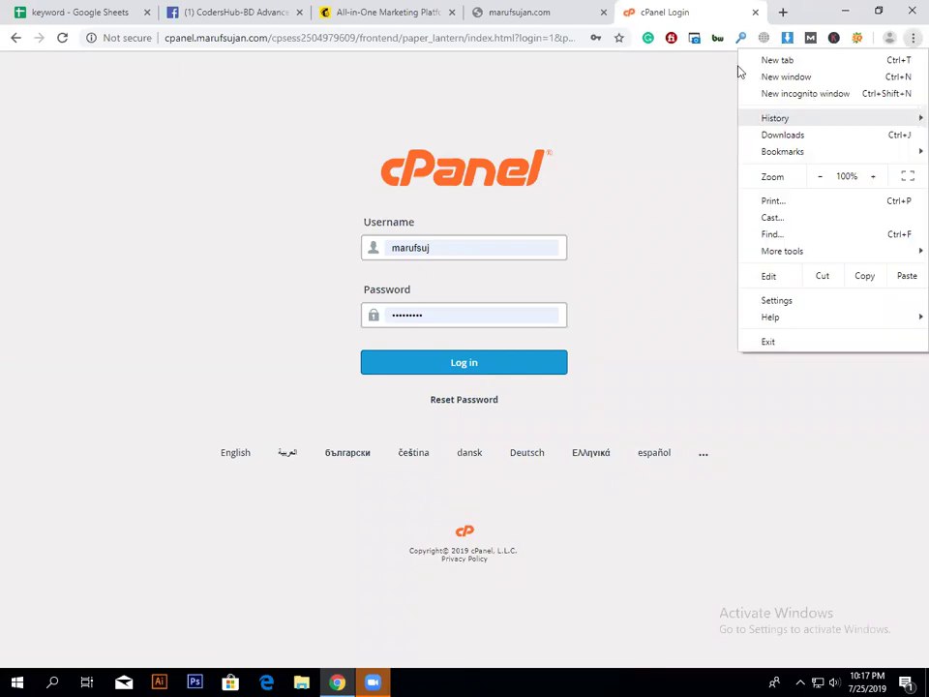
pyautogui.click(739, 71)
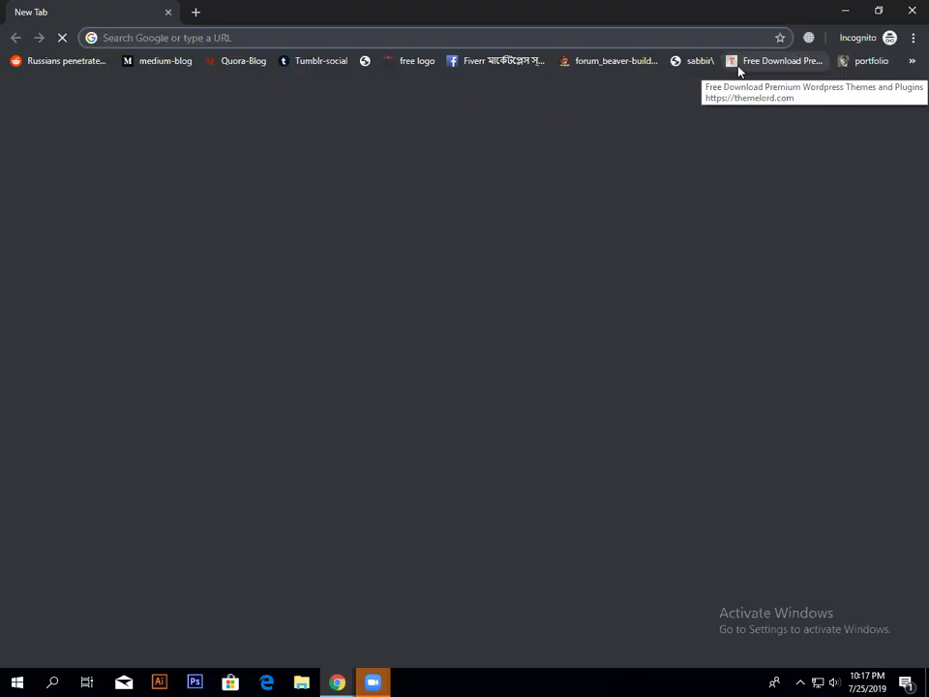
# Step: In the incognito window, load cPanel and sign in using the saved login, then browse the dashboard
pyautogui.write('cpanel.marufsujan.com')
pyautogui.press('Return')
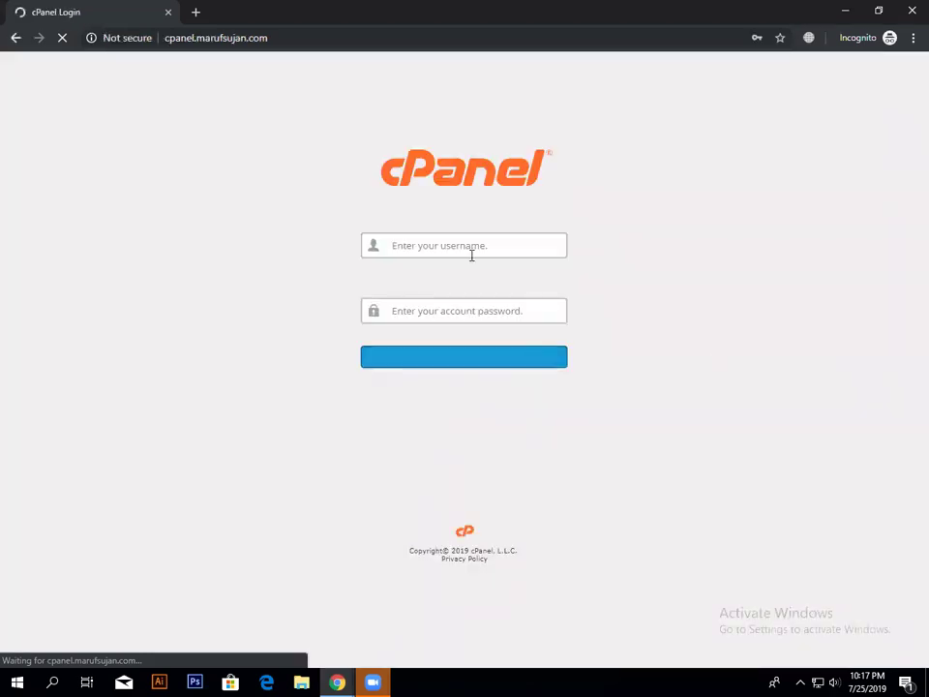
pyautogui.write('maru')
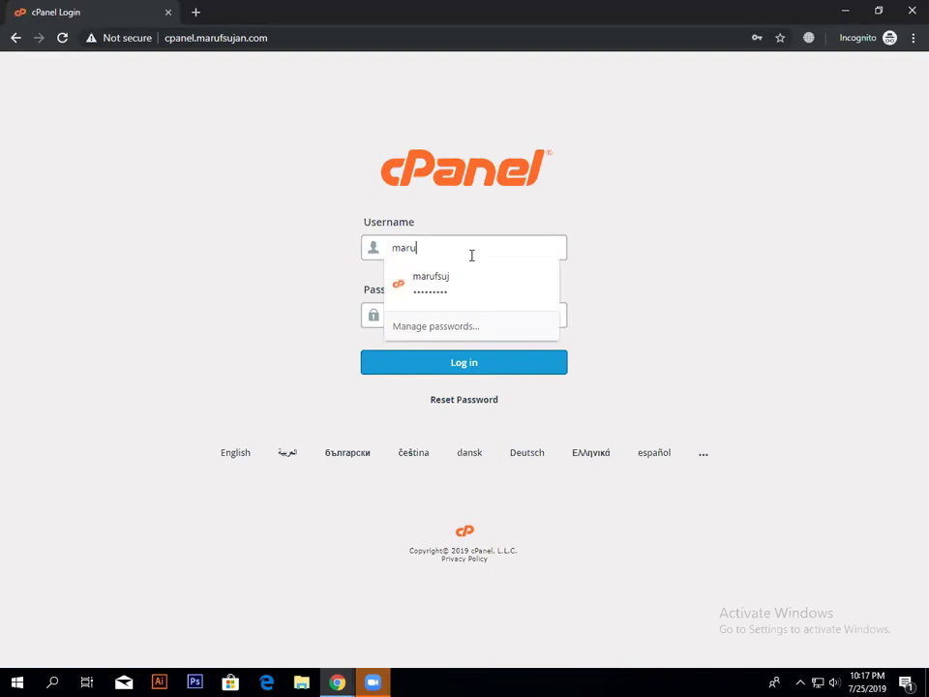
pyautogui.write('fsujan')
pyautogui.press('BackSpace')
pyautogui.press('BackSpace')
pyautogui.click(500, 367)
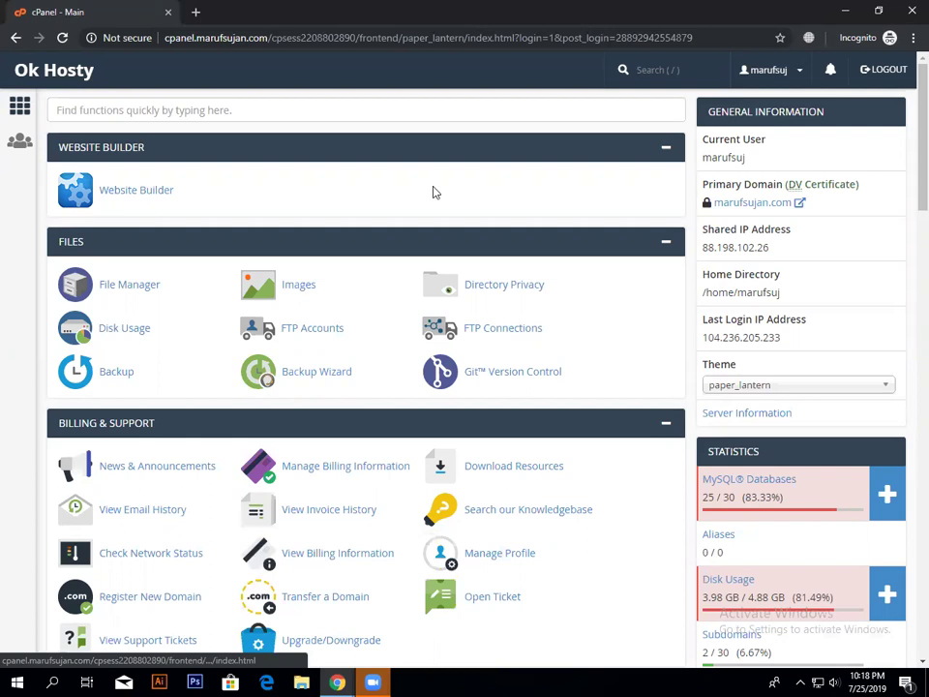
pyautogui.scroll(-3, 435, 193)
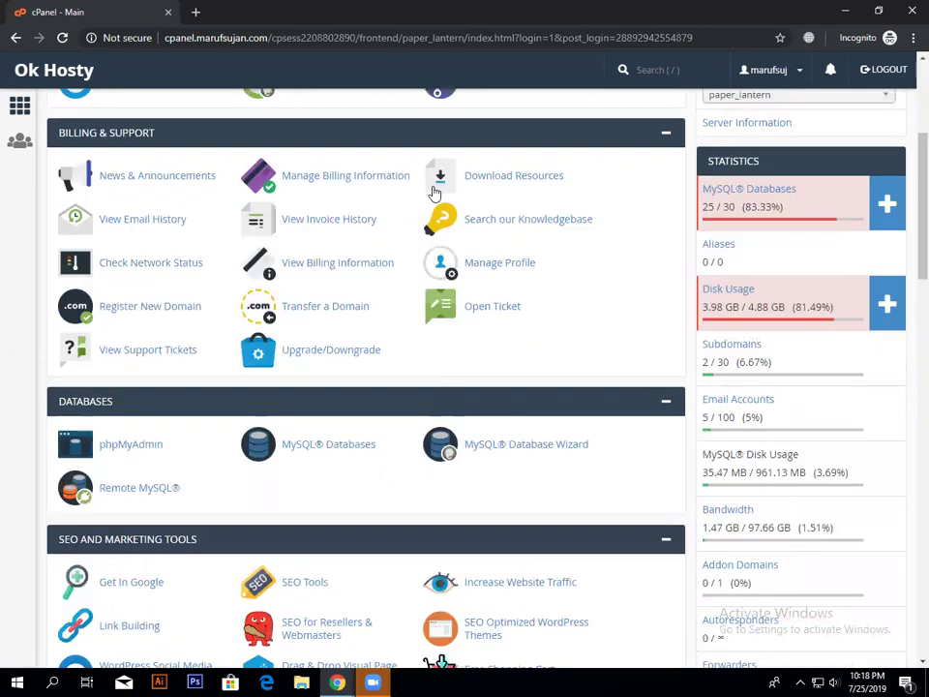
pyautogui.scroll(-5, 435, 193)
pyautogui.scroll(8, 612, 193)
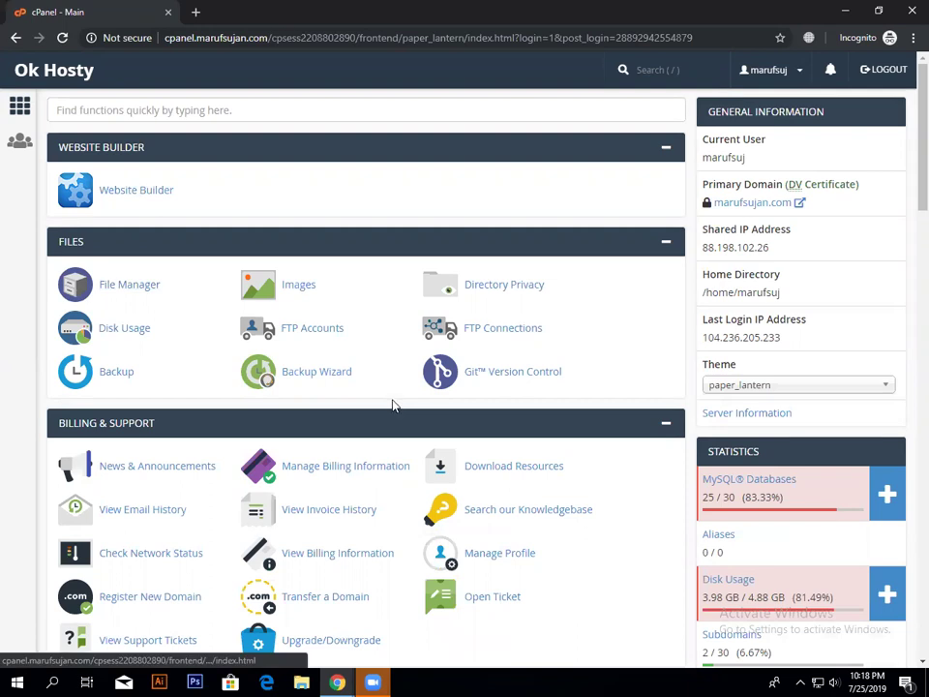
# Step: Open File Manager in a new tab and load the site's home page in another tab
pyautogui.click(153, 287)
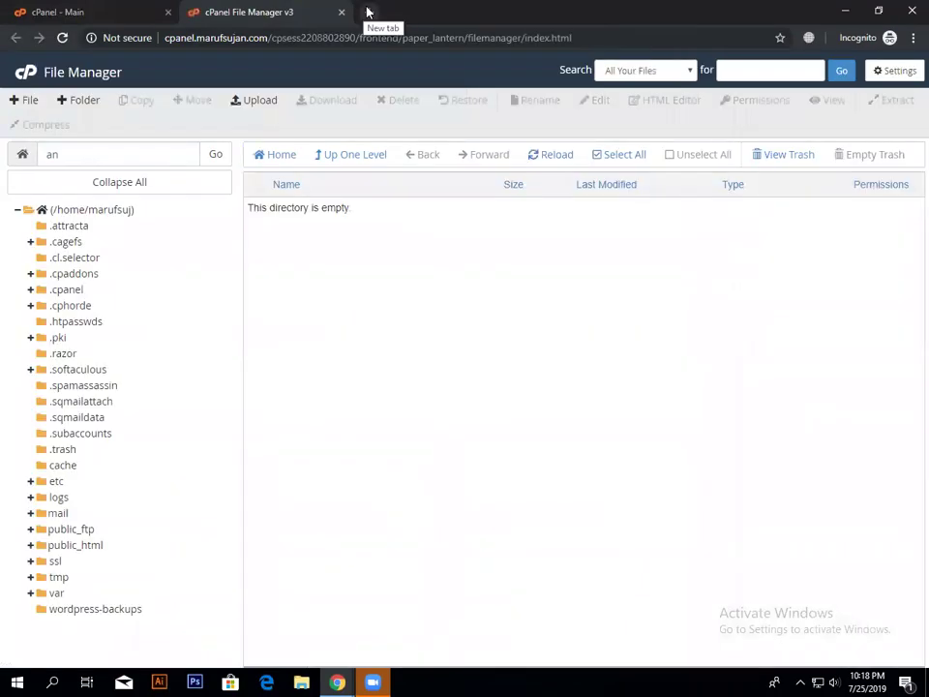
pyautogui.click(368, 11)
pyautogui.write('maru')
pyautogui.press('Return')
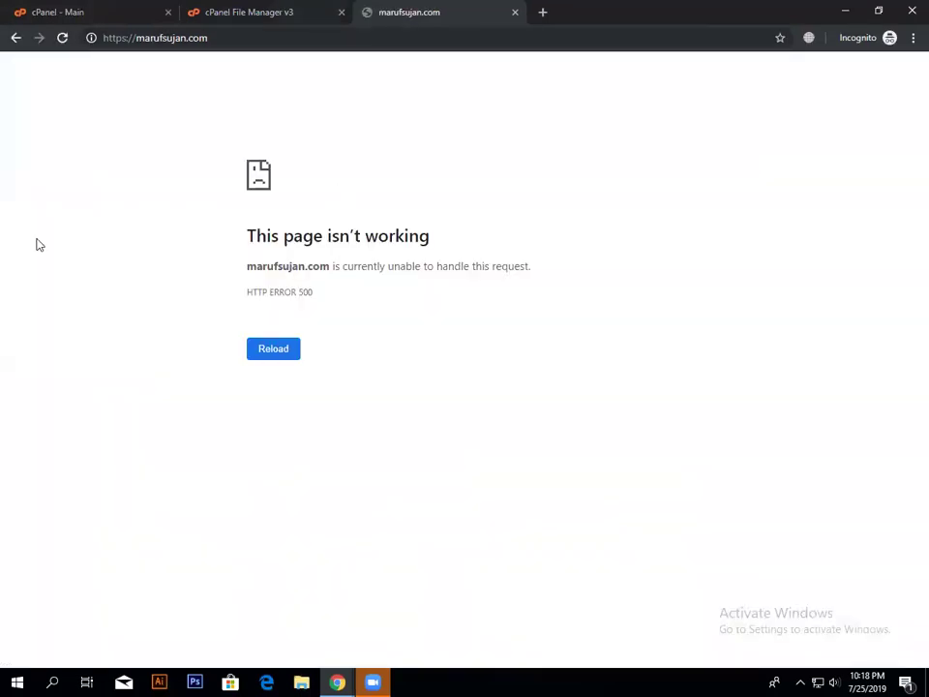
pyautogui.hotkey('ctrl', 'shift', 'Tab')
# Step: Navigate File Manager to public_html/wp-content/plugins
pyautogui.click(90, 546)
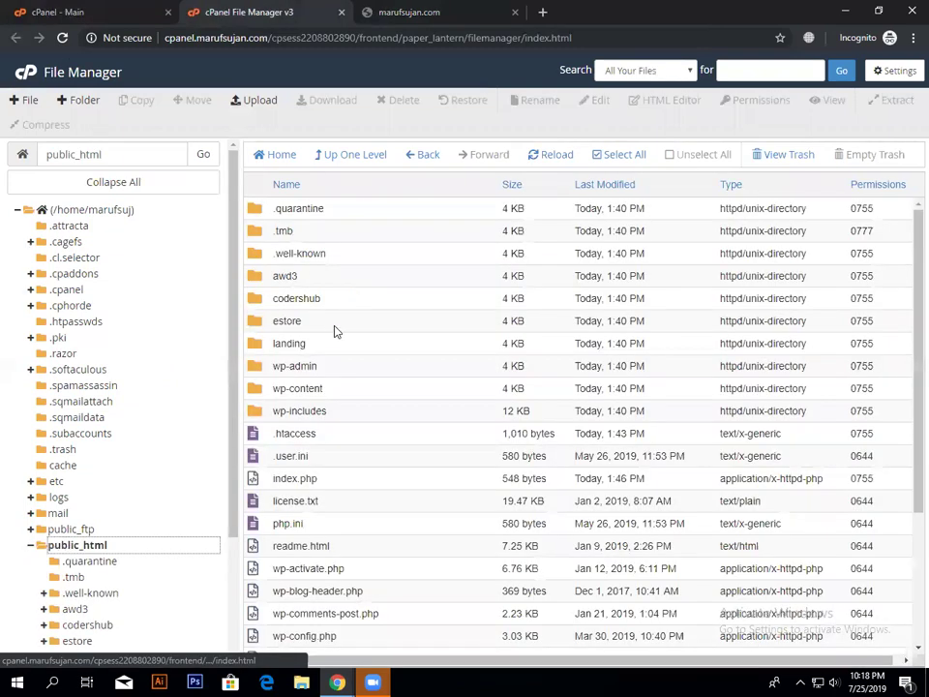
pyautogui.doubleClick(357, 389)
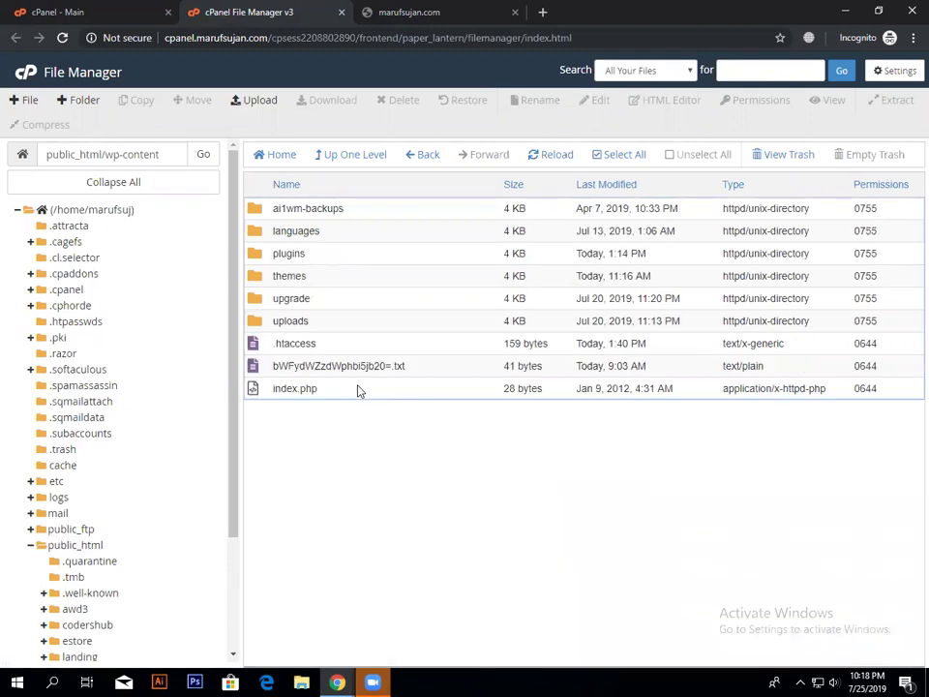
pyautogui.doubleClick(379, 259)
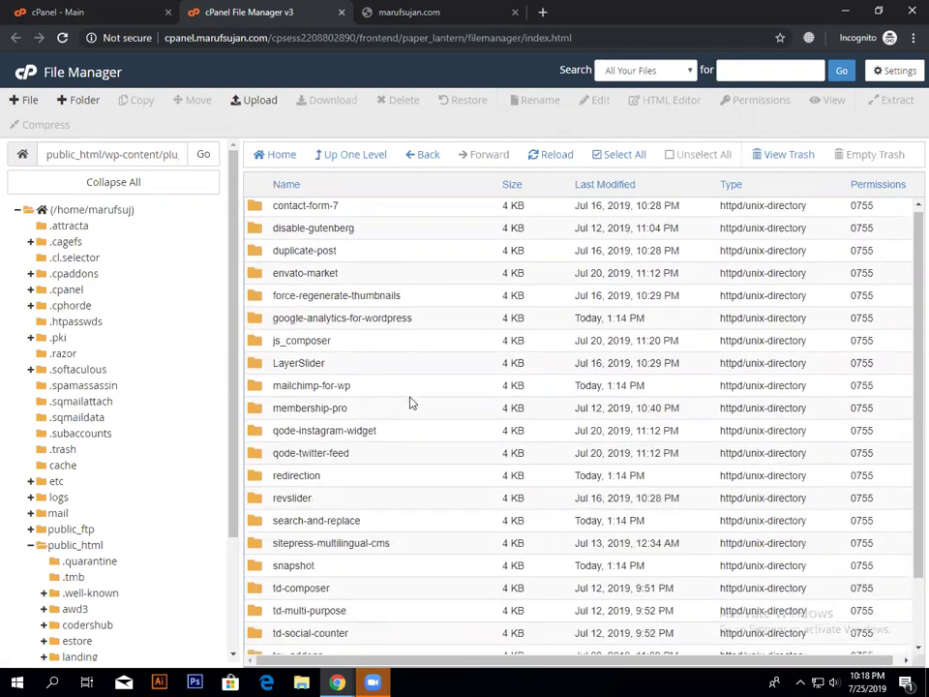
pyautogui.scroll(-2, 410, 401)
pyautogui.scroll(1, 397, 319)
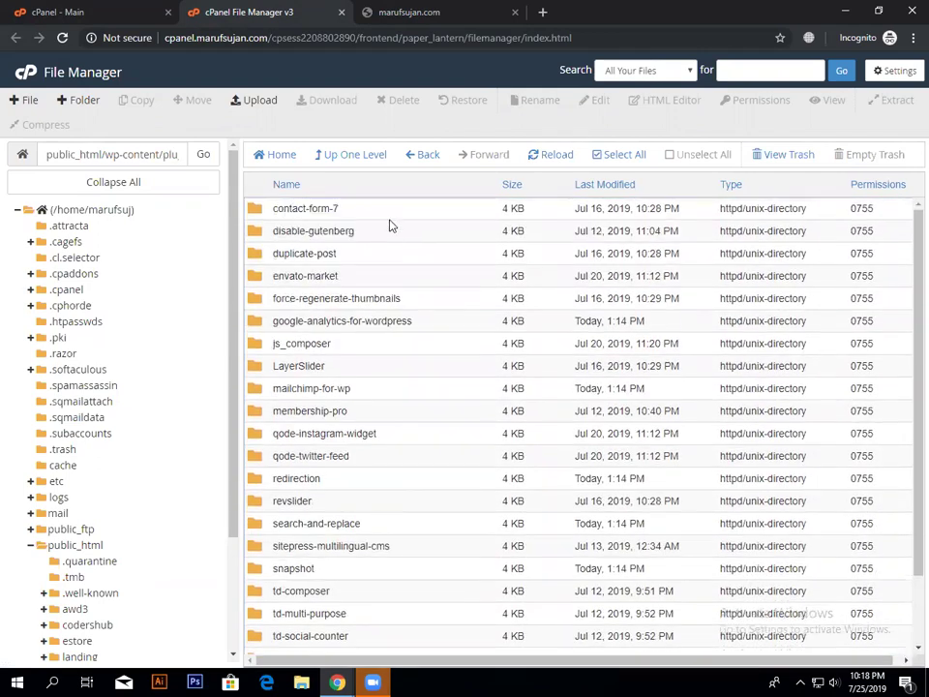
pyautogui.press('Down')
pyautogui.scroll(-1, 407, 484)
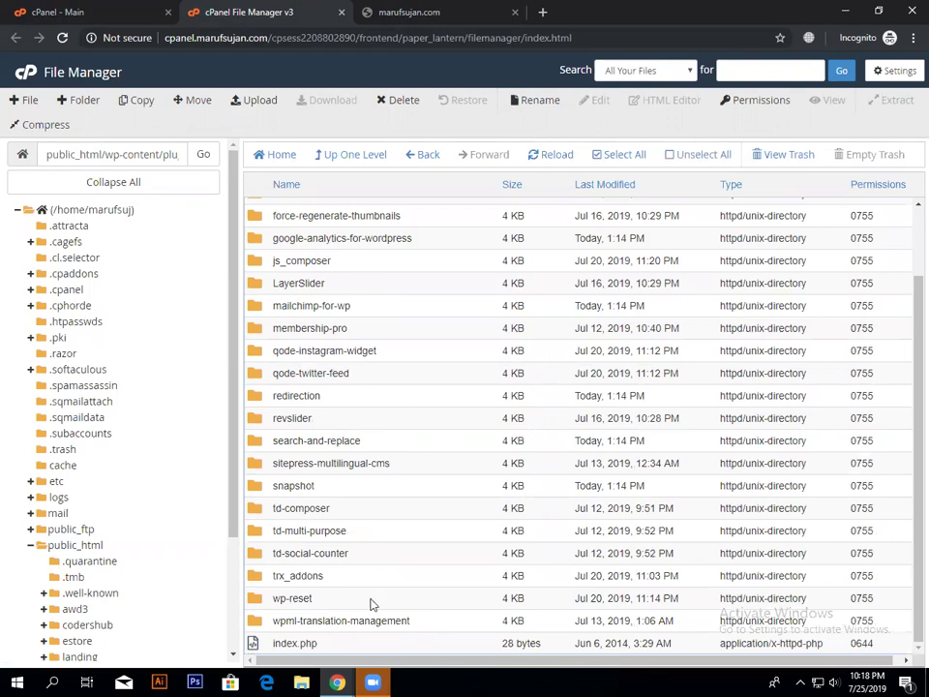
pyautogui.scroll(1, 375, 392)
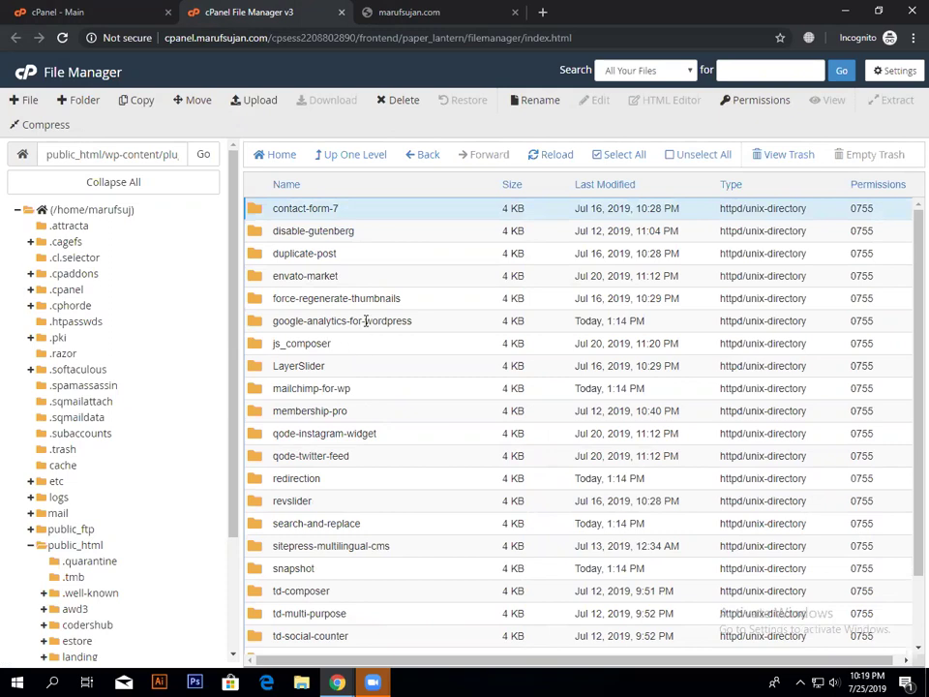
# Step: Select all plugin folders, from contact-form-7 through wpml-translation-management, and start deleting them
pyautogui.keyDown('shift'); pyautogui.click(327, 322); pyautogui.keyUp('shift')
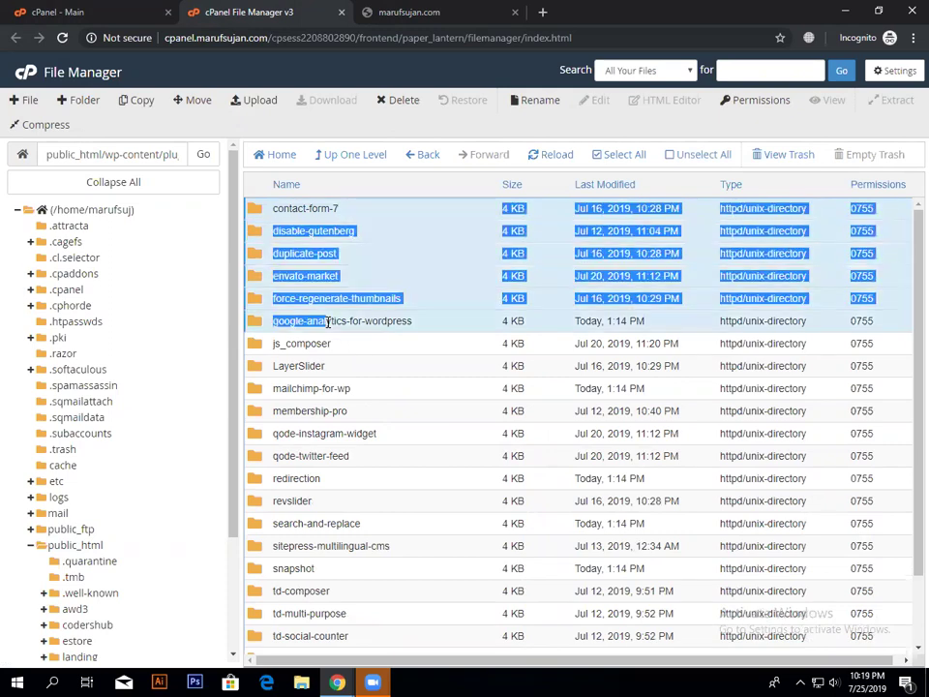
pyautogui.keyDown('ctrl'); pyautogui.click(353, 393); pyautogui.keyUp('ctrl')
pyautogui.keyDown('ctrl'); pyautogui.click(362, 413); pyautogui.keyUp('ctrl')
pyautogui.keyDown('ctrl'); pyautogui.click(367, 433); pyautogui.keyUp('ctrl')
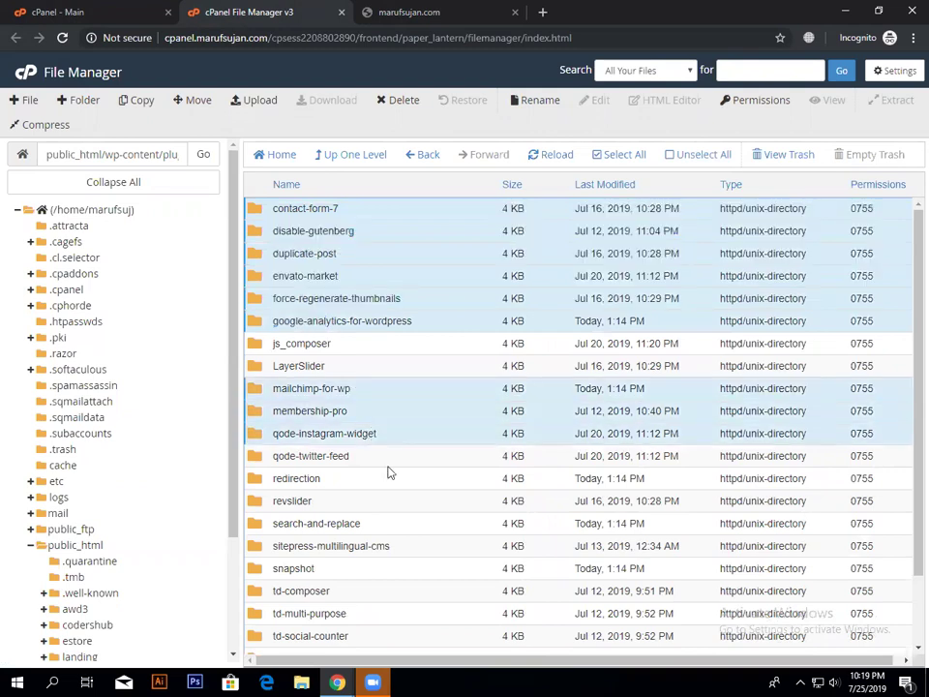
pyautogui.scroll(-2, 399, 564)
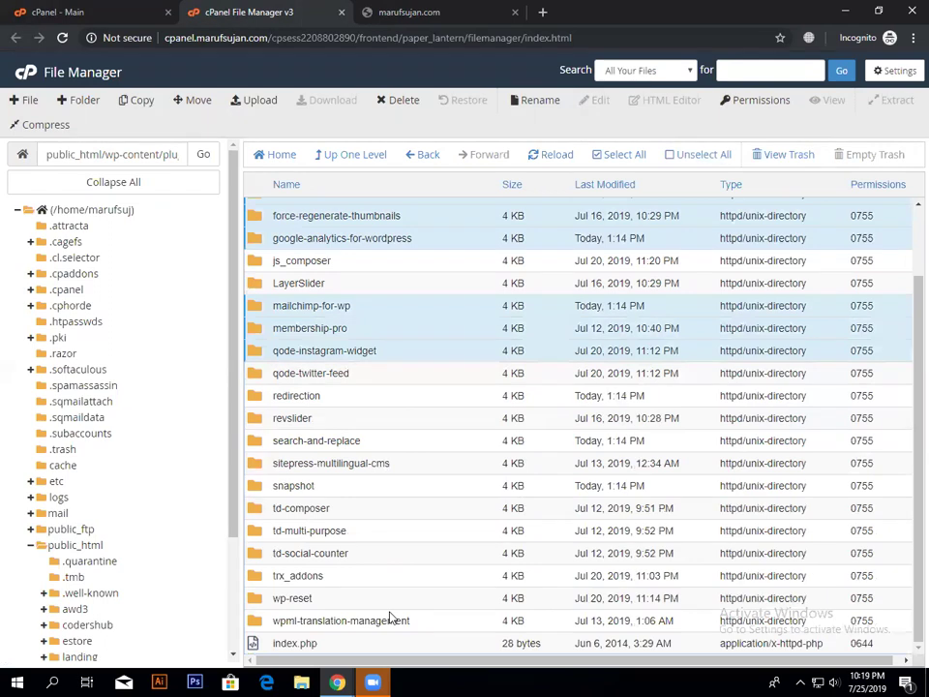
pyautogui.moveTo(369, 620); pyautogui.dragTo(440, 289)
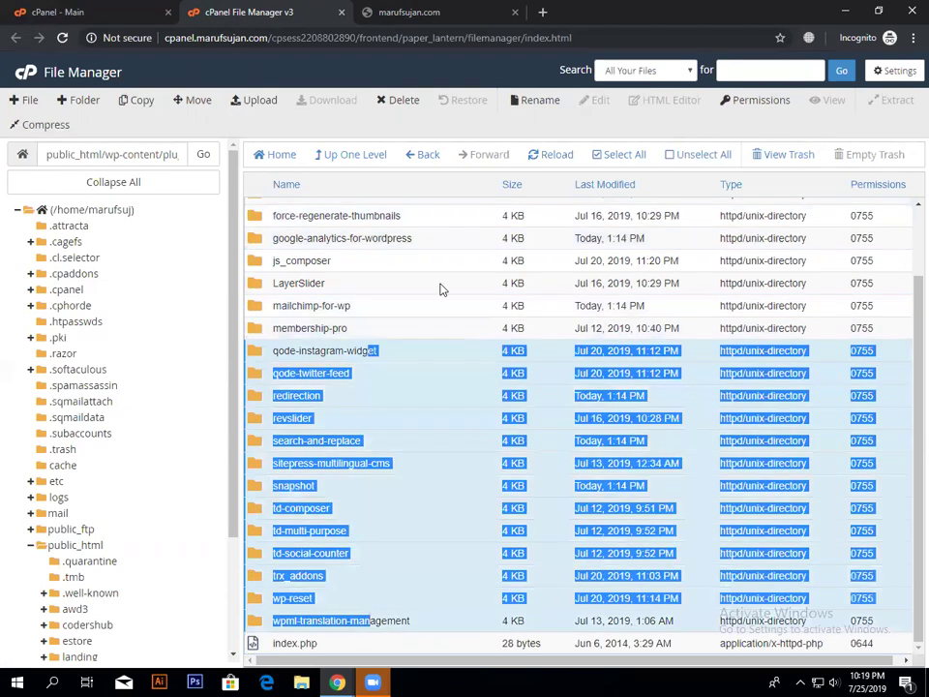
pyautogui.scroll(1, 329, 211)
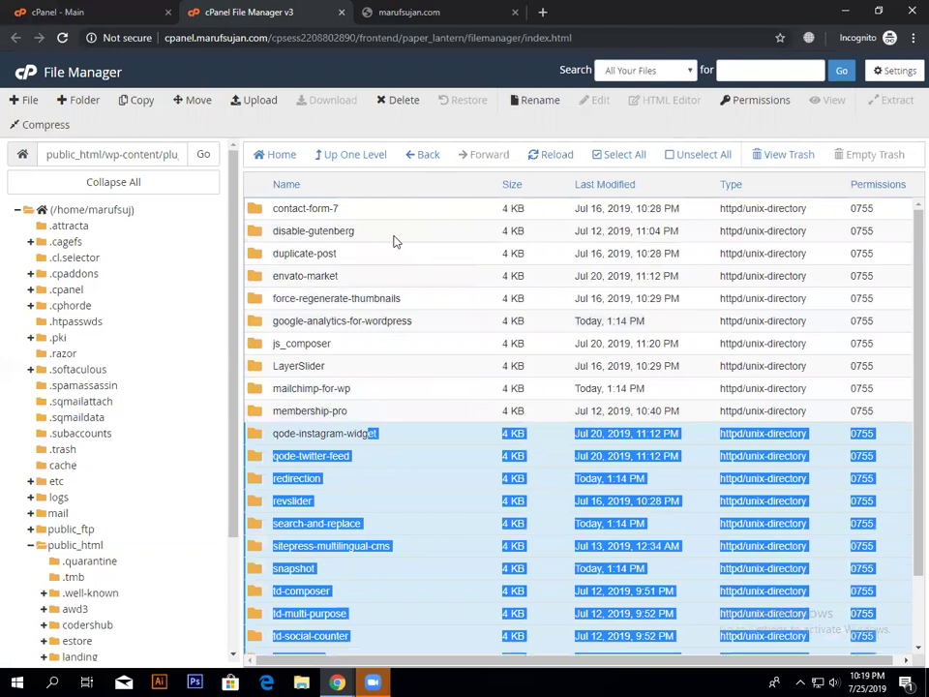
pyautogui.click(394, 249)
pyautogui.scroll(-1, 387, 580)
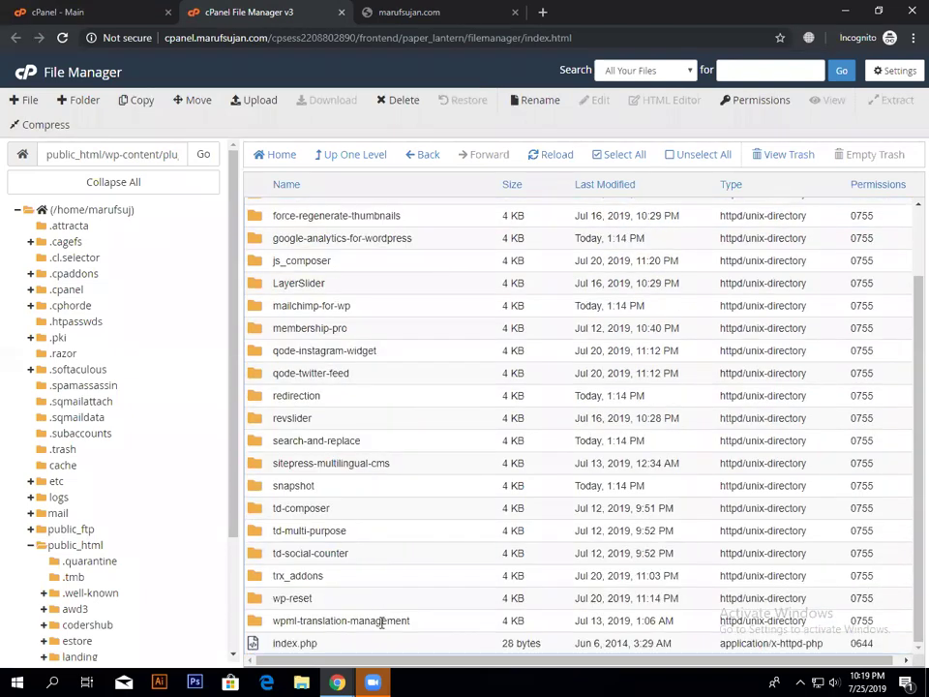
pyautogui.keyDown('shift'); pyautogui.click(381, 622); pyautogui.keyUp('shift')
# Step: Permanently delete the selected plugin folders, skipping the trash, and refresh the plugins listing
pyautogui.click(402, 100)
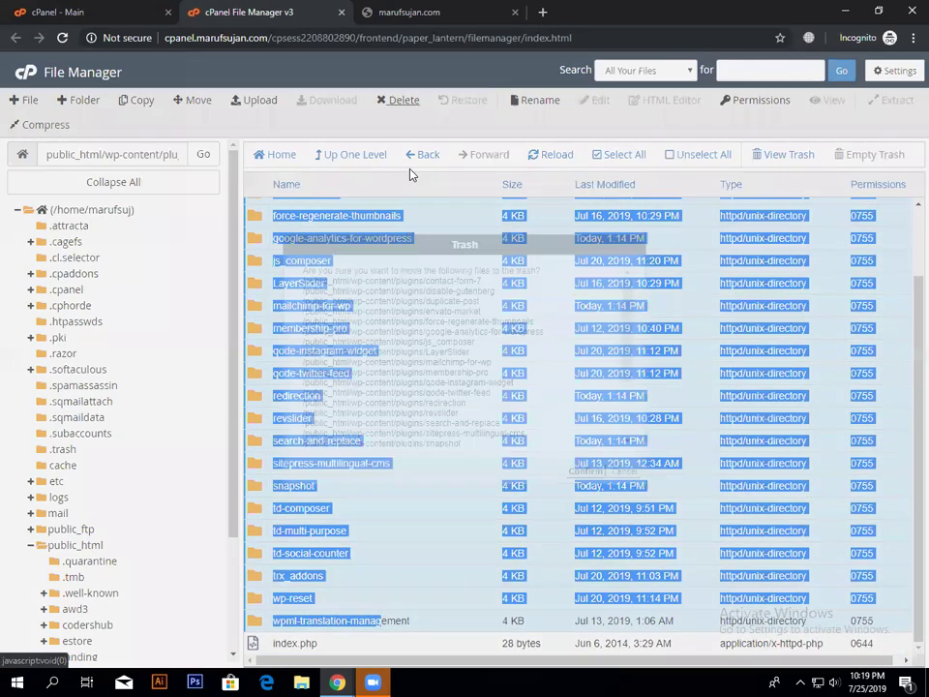
pyautogui.click(455, 431)
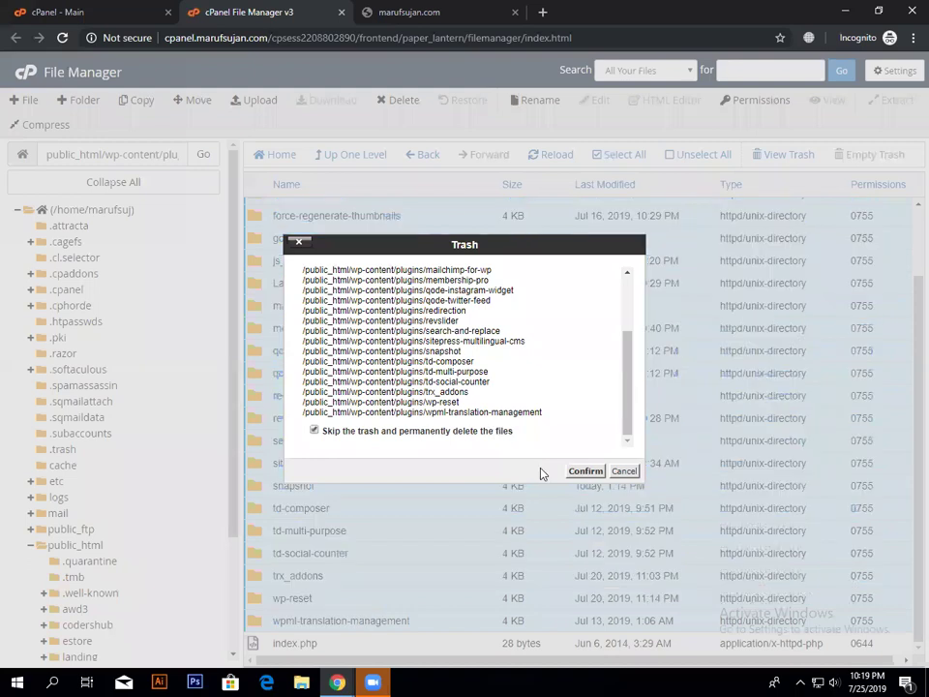
pyautogui.click(585, 471)
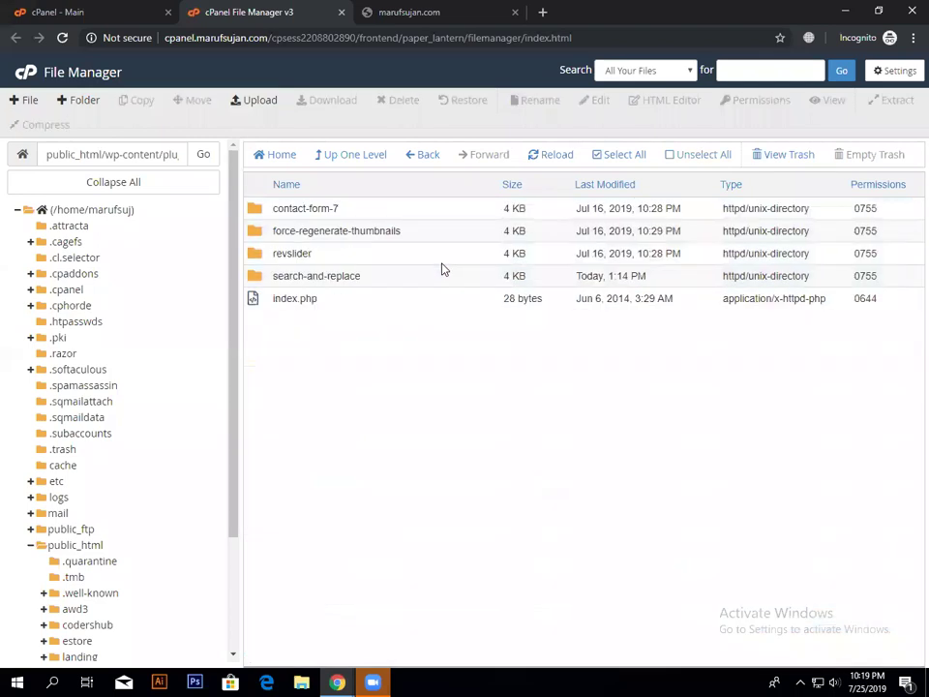
pyautogui.click(564, 157)
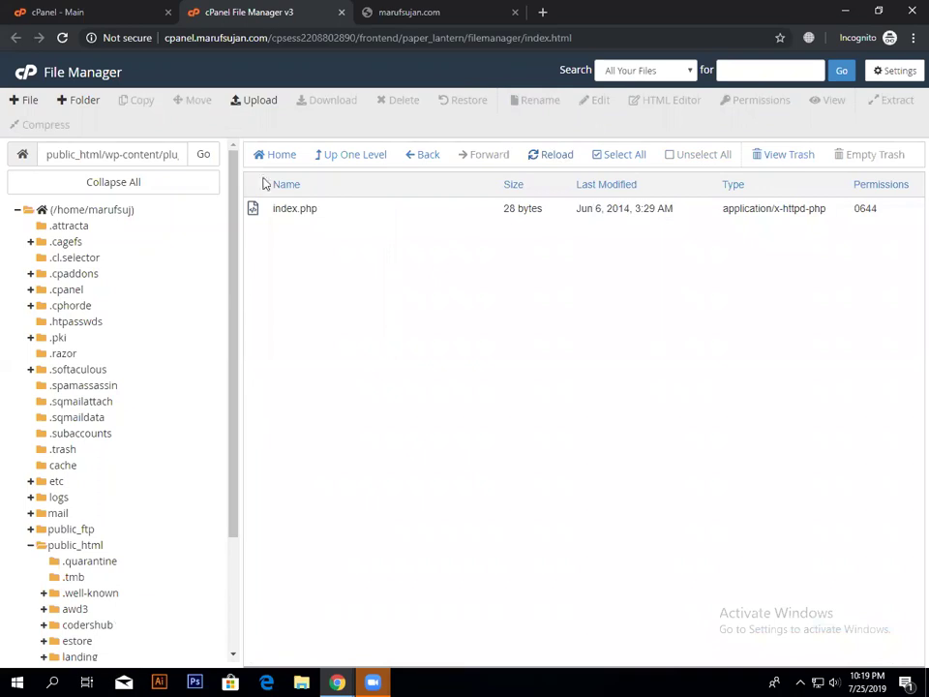
# Step: Reload the site without plugins; it still returns HTTP ERROR 500
pyautogui.click(368, 12)
pyautogui.click(61, 37)
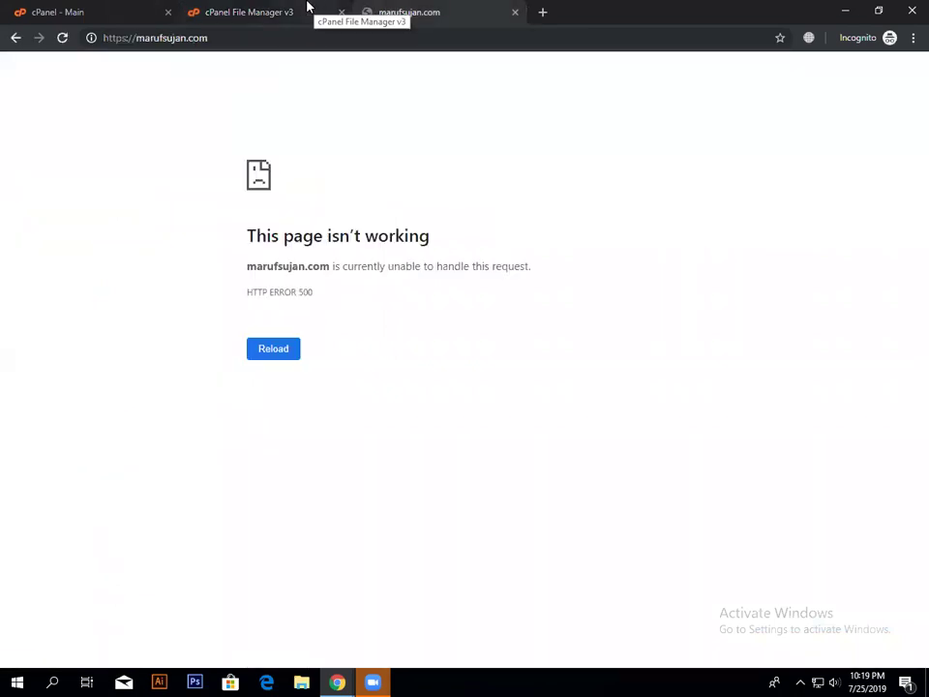
pyautogui.click(318, 10)
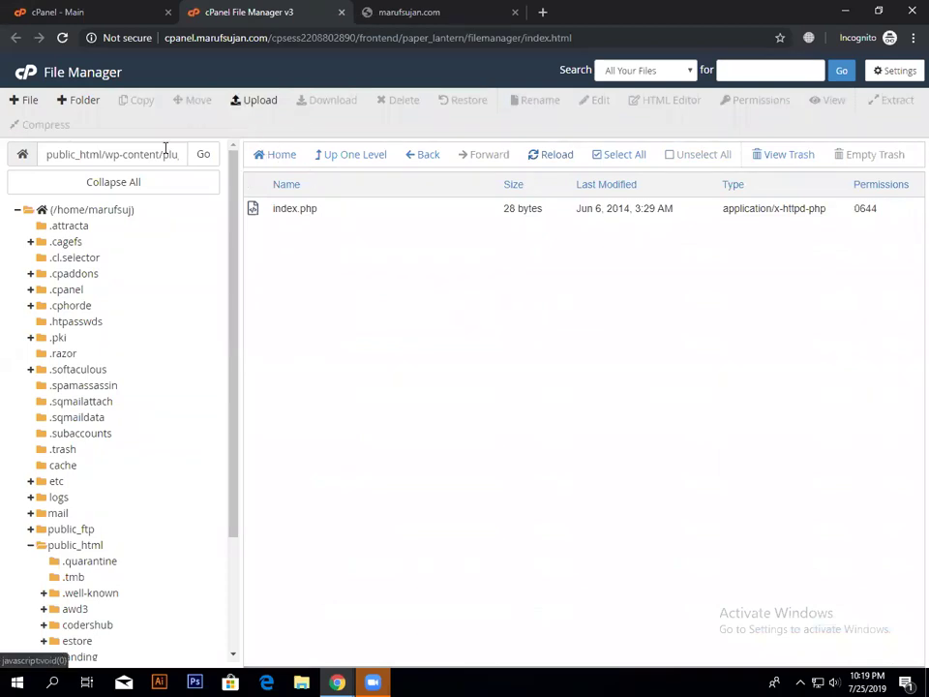
# Step: In File Manager's folder tree, browse wp-admin's css folder, then open wp-content
pyautogui.scroll(-3, 111, 540)
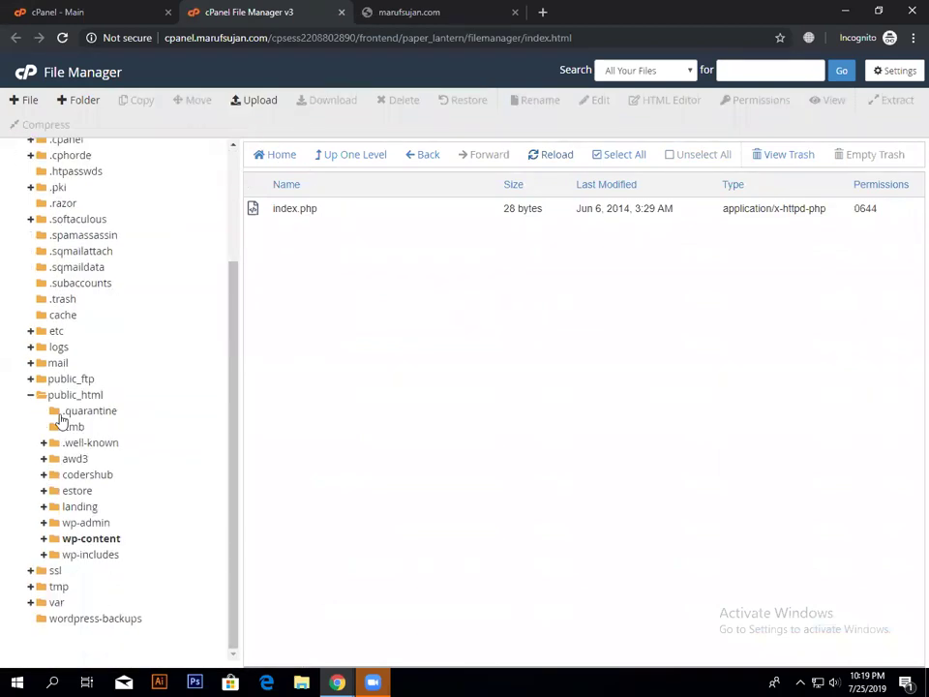
pyautogui.click(101, 521)
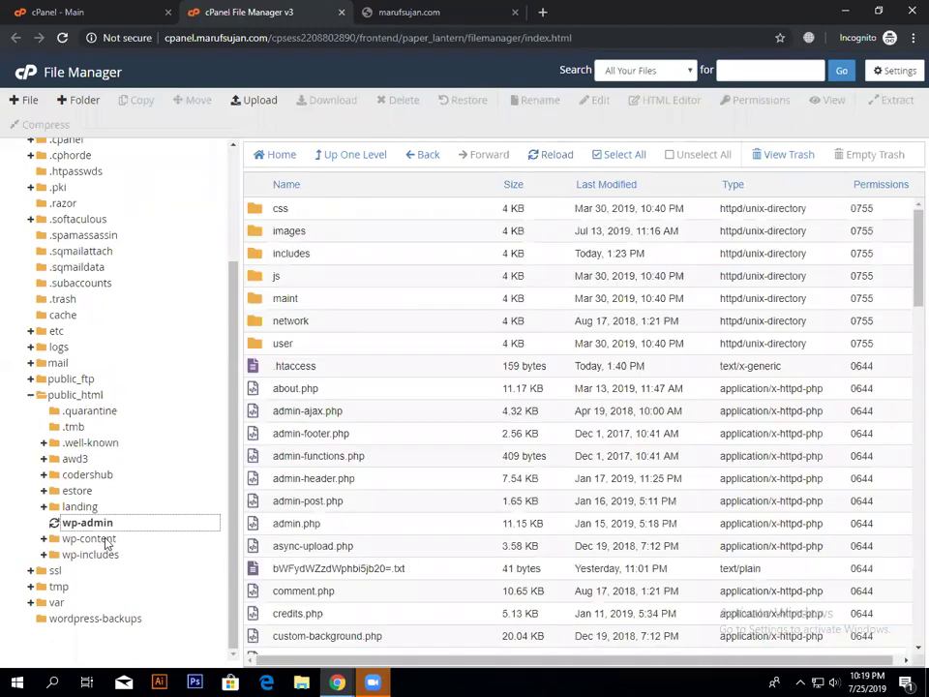
pyautogui.click(77, 539)
pyautogui.scroll(-3, 101, 607)
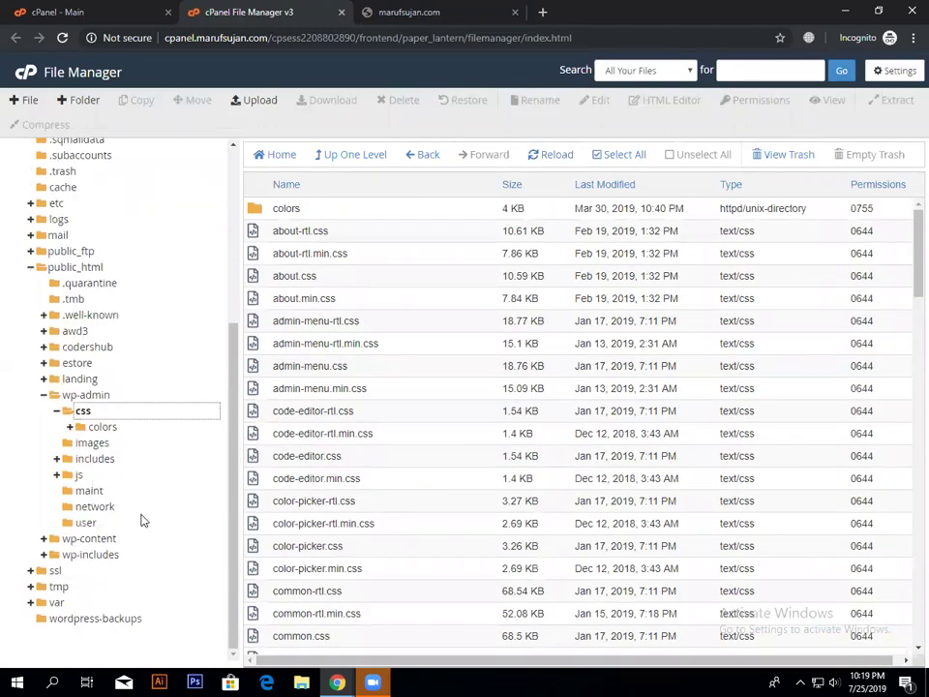
pyautogui.click(100, 539)
# Step: Open the themes folder and permanently delete twentynineteen, skipping the trash, then refresh
pyautogui.click(336, 276)
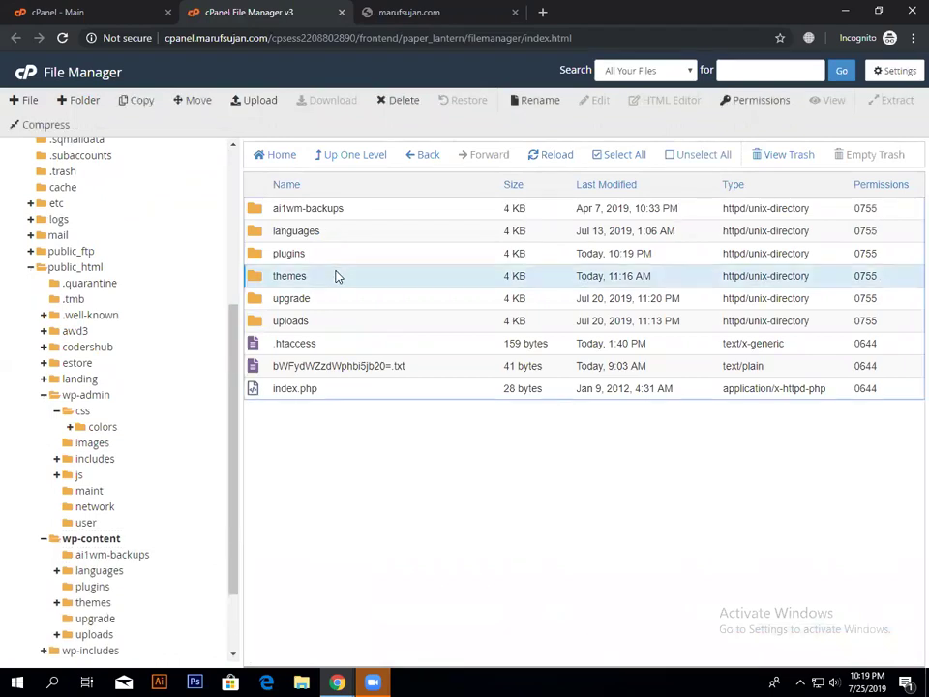
pyautogui.doubleClick(336, 277)
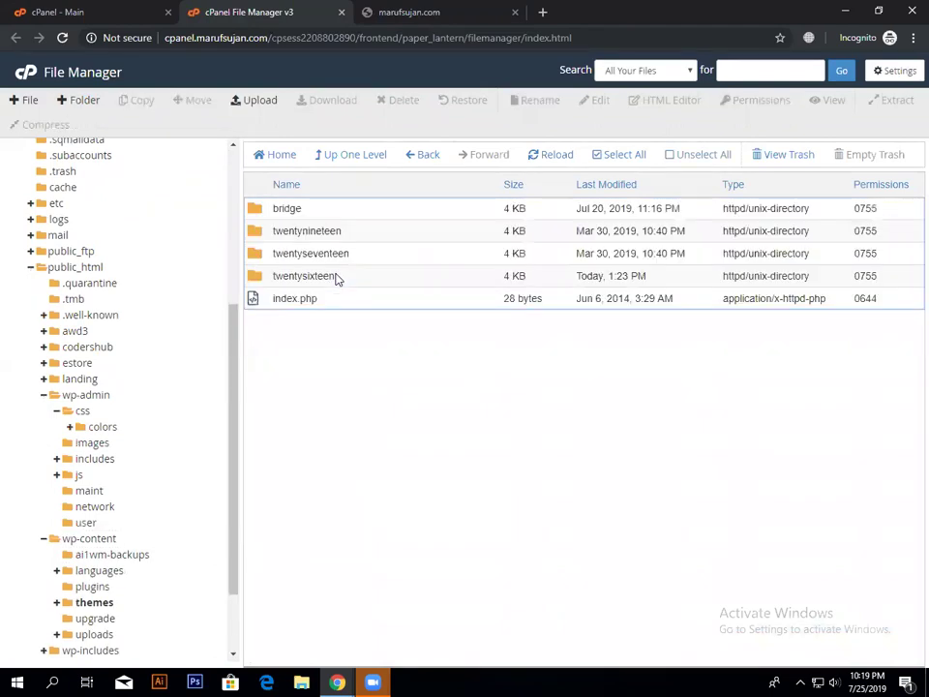
pyautogui.click(335, 230)
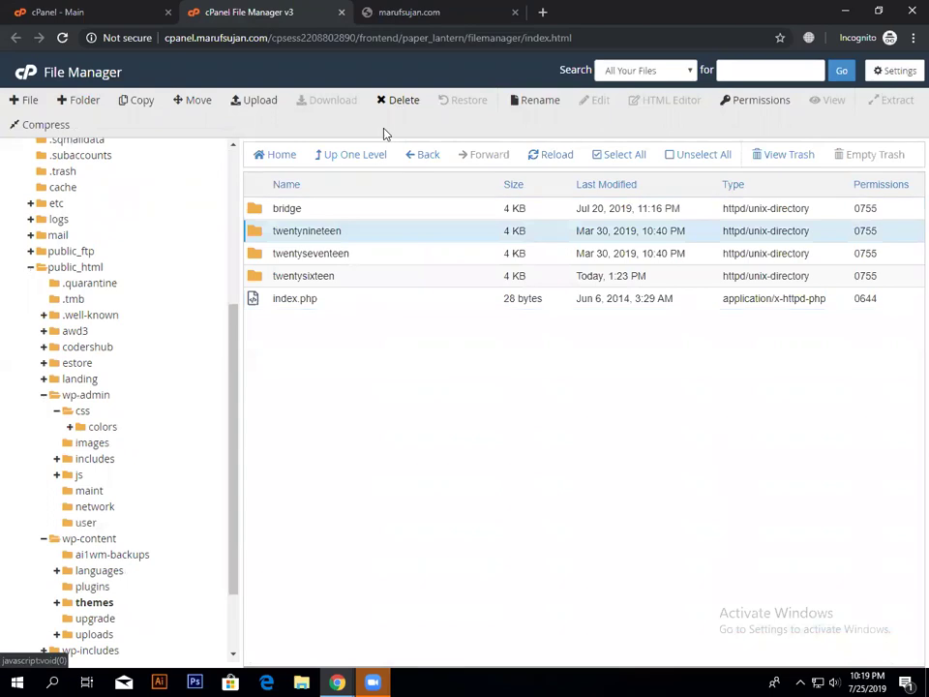
pyautogui.click(398, 100)
pyautogui.click(350, 366)
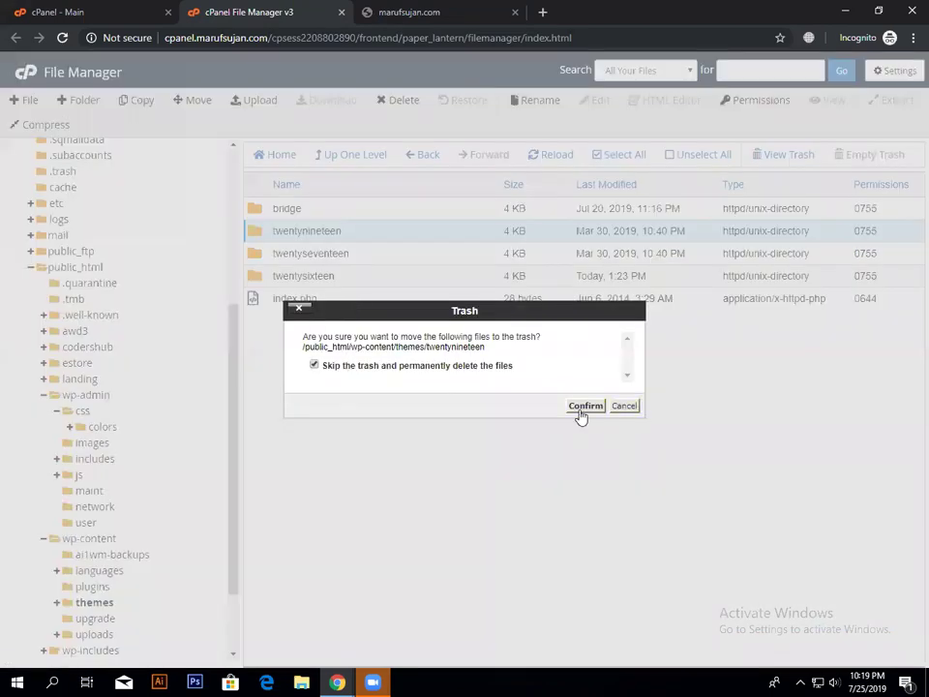
pyautogui.click(583, 407)
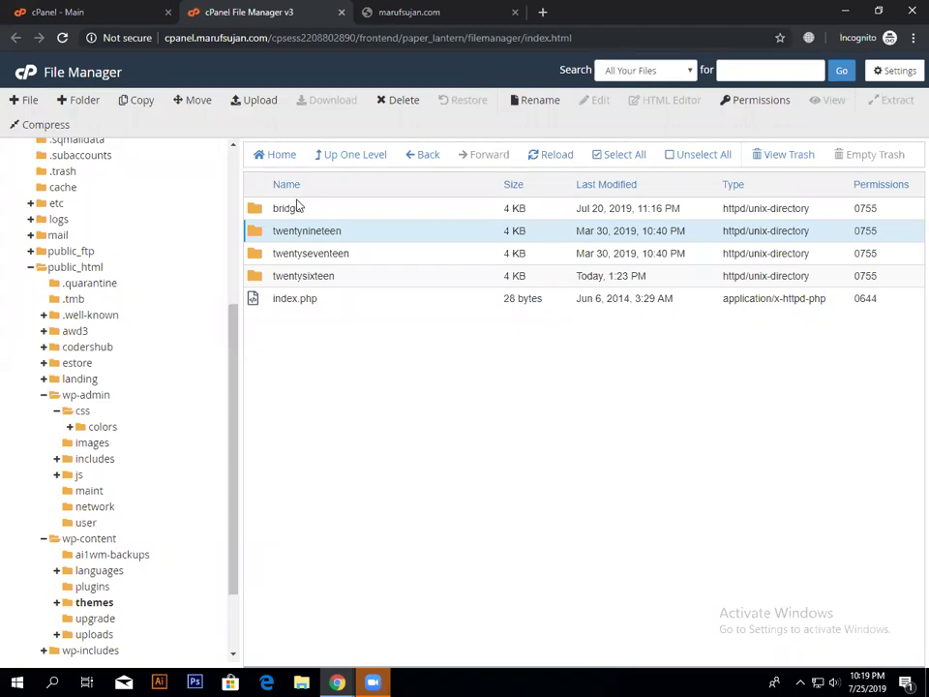
pyautogui.click(543, 157)
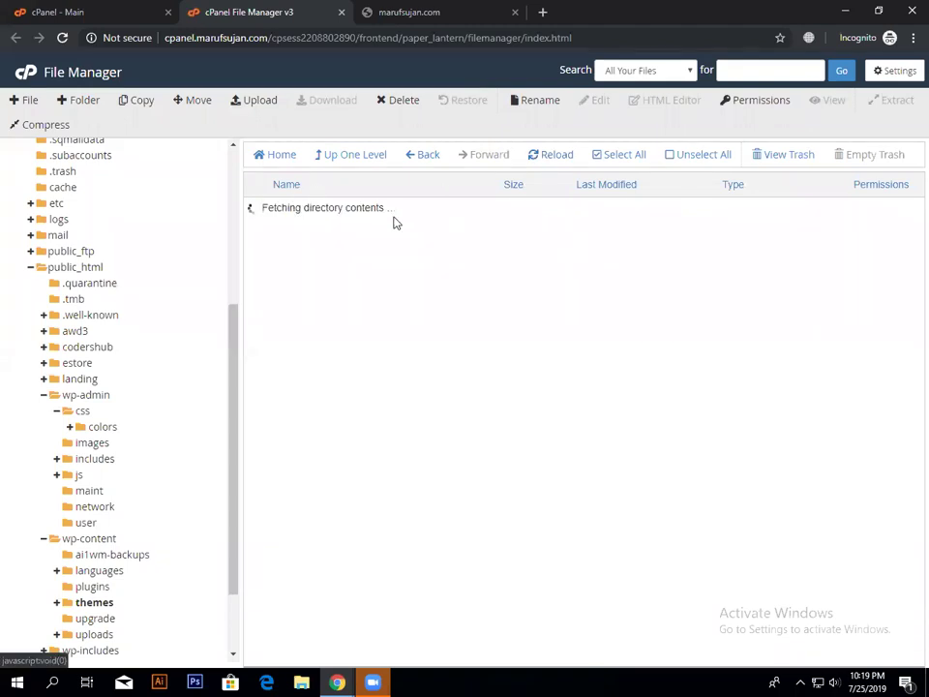
# Step: Permanently delete the bridge theme folder
pyautogui.click(324, 209)
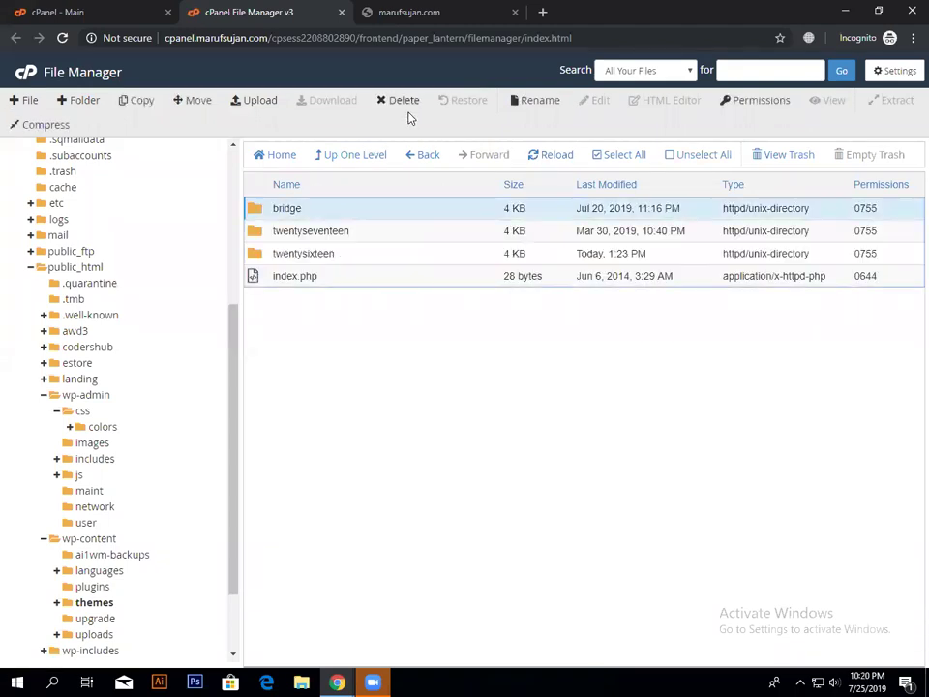
pyautogui.click(404, 103)
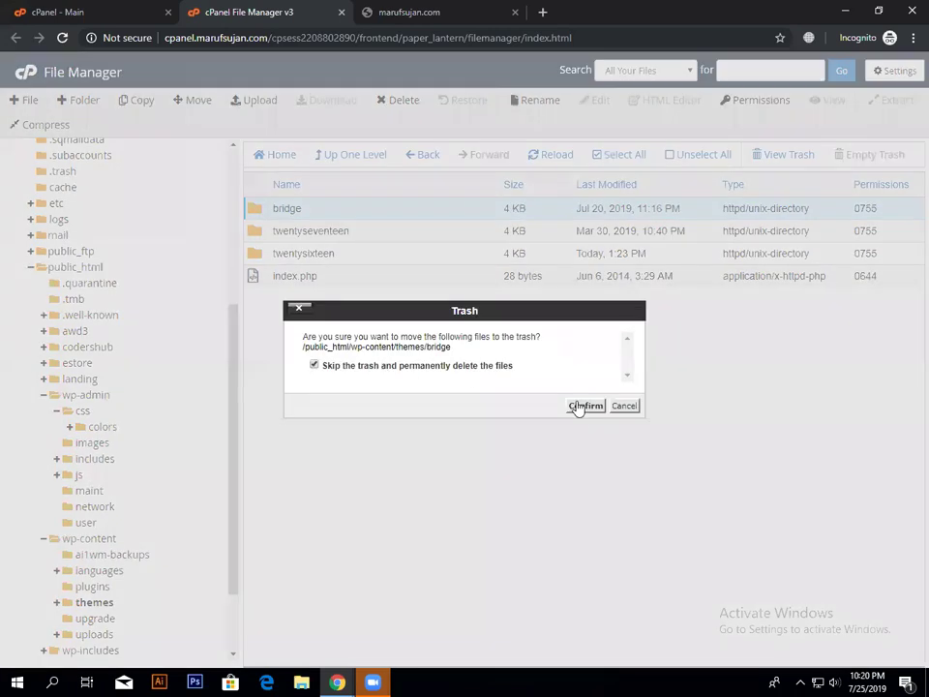
pyautogui.click(582, 406)
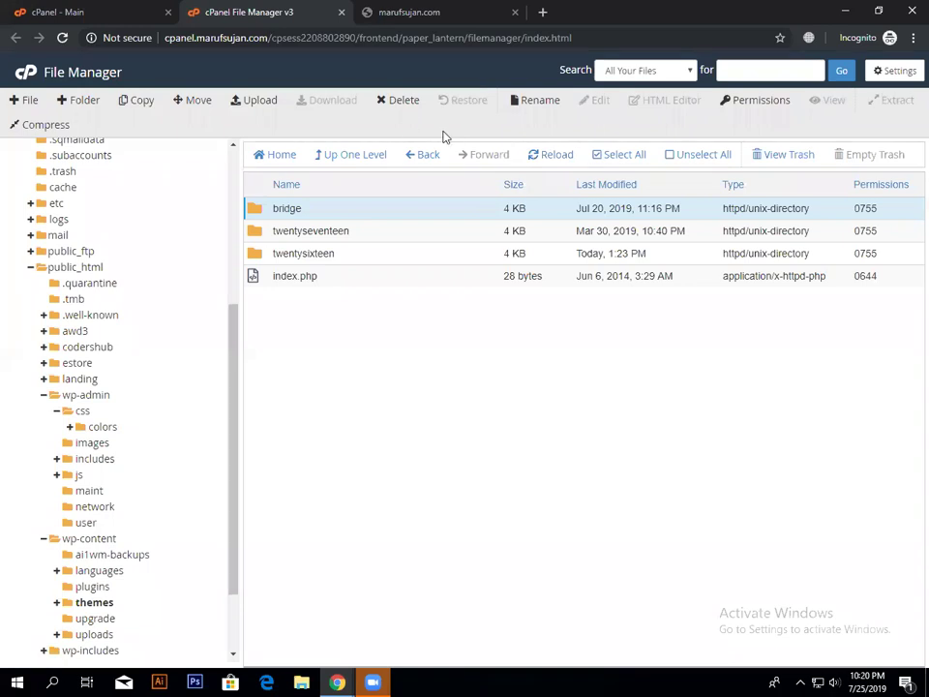
# Step: Reload the site, now showing a blank page instead of HTTP 500, then close its tab
pyautogui.click(410, 11)
pyautogui.hotkey('ctrl', 'l')
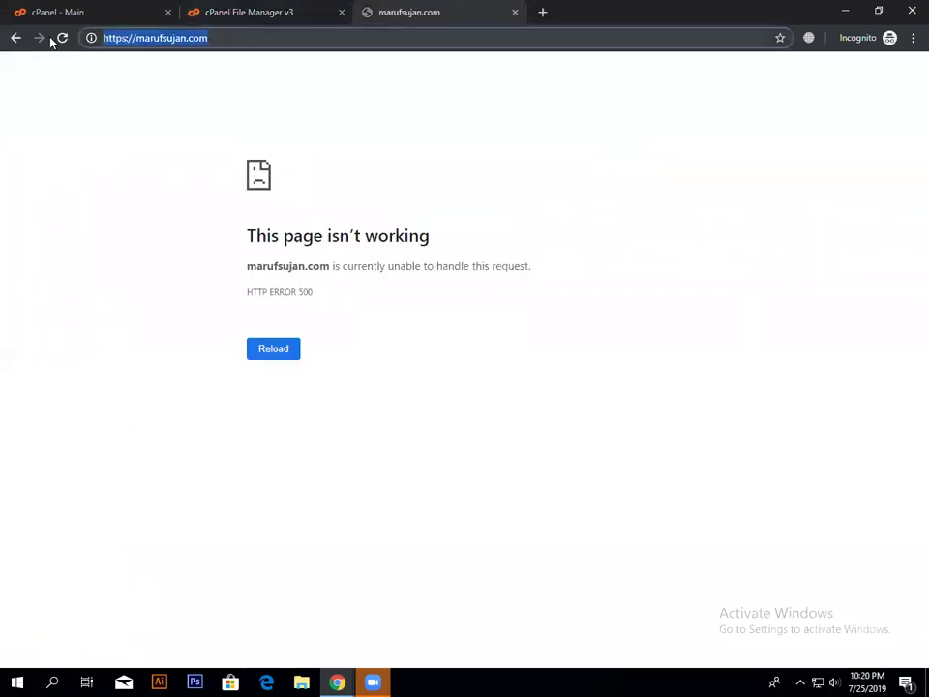
pyautogui.click(61, 42)
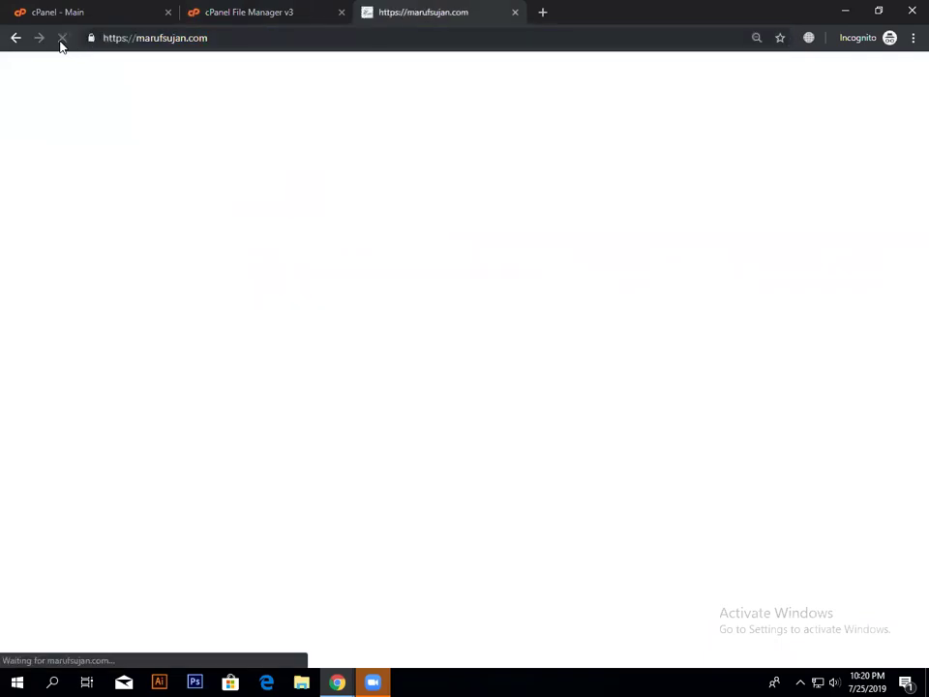
pyautogui.click(326, 40)
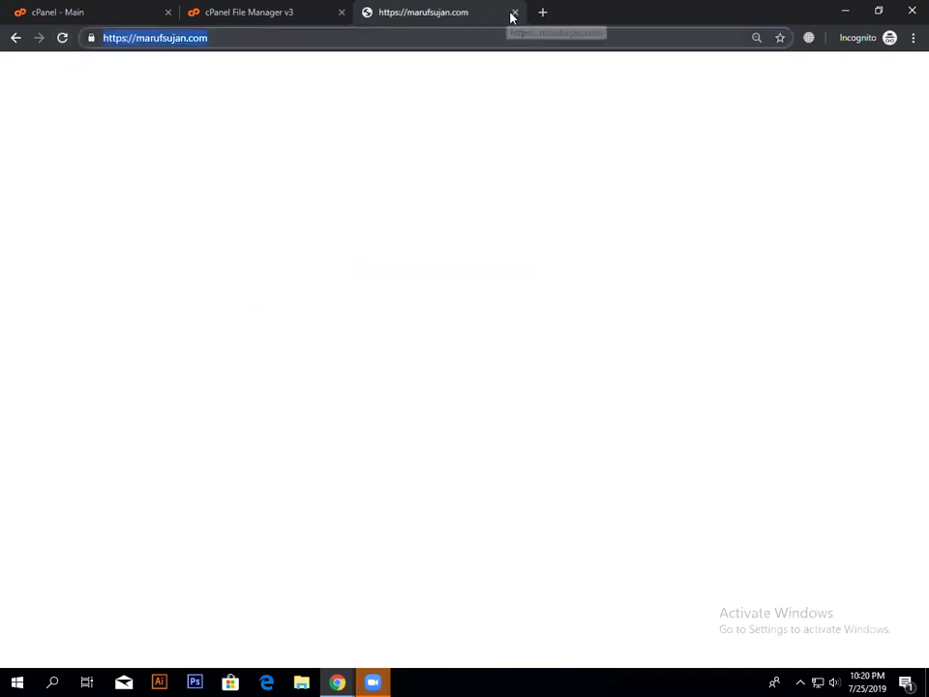
pyautogui.click(514, 12)
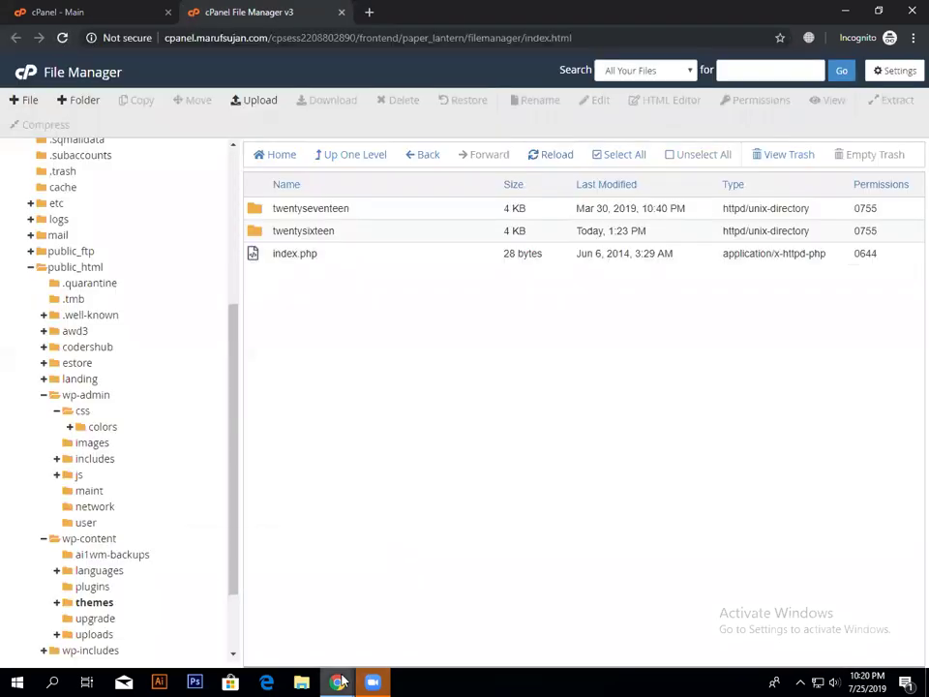
# Step: Open the site's /wp-admin in the main window, confirming the WordPress login loads, then return to File Manager
pyautogui.moveTo(339, 682)
pyautogui.click(309, 615)
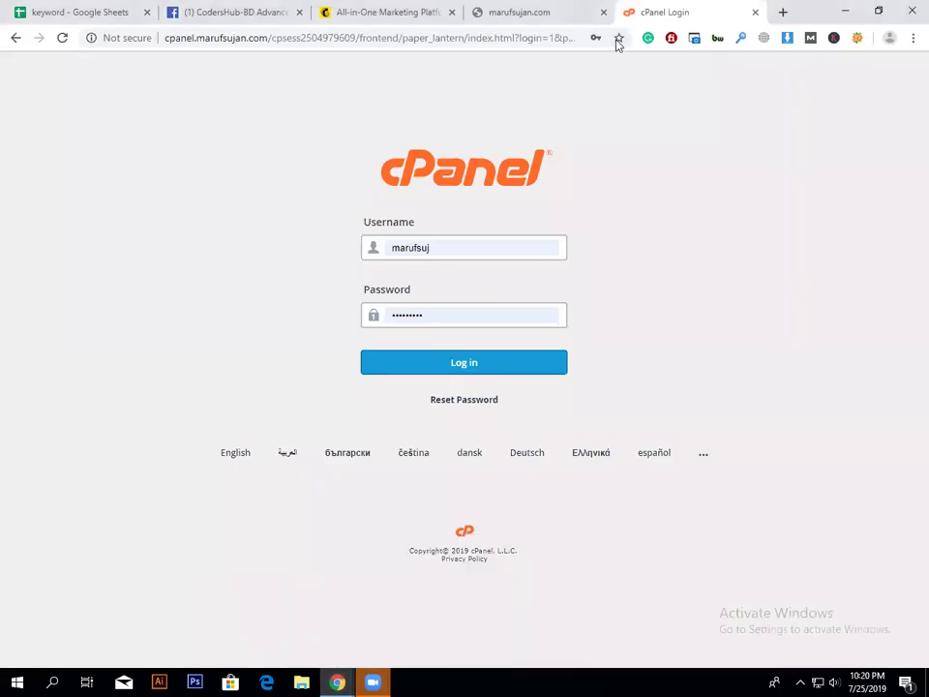
pyautogui.click(542, 10)
pyautogui.click(280, 39)
pyautogui.click(279, 42)
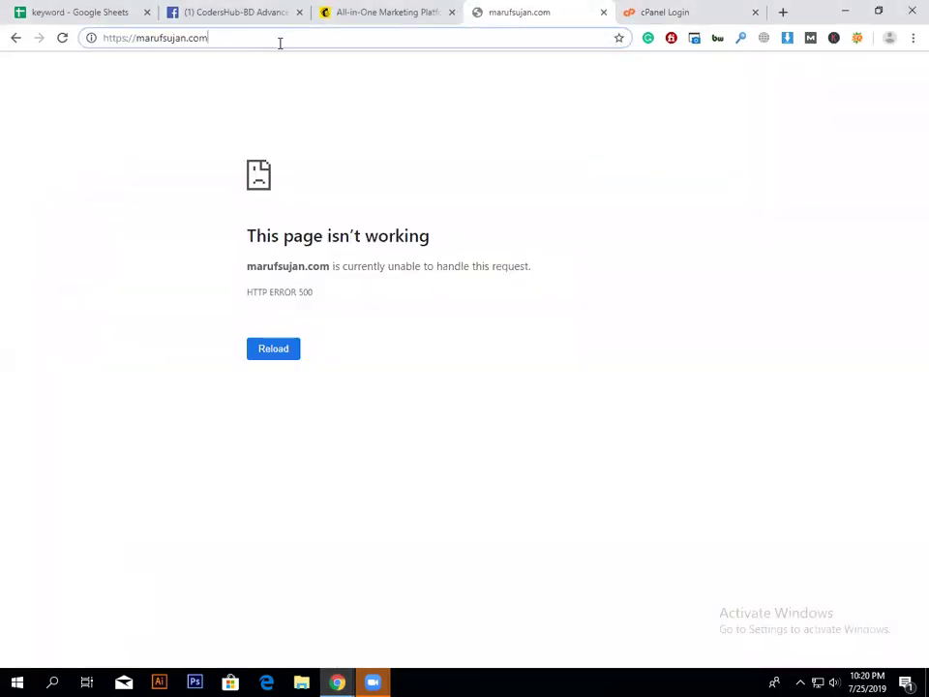
pyautogui.write('/w')
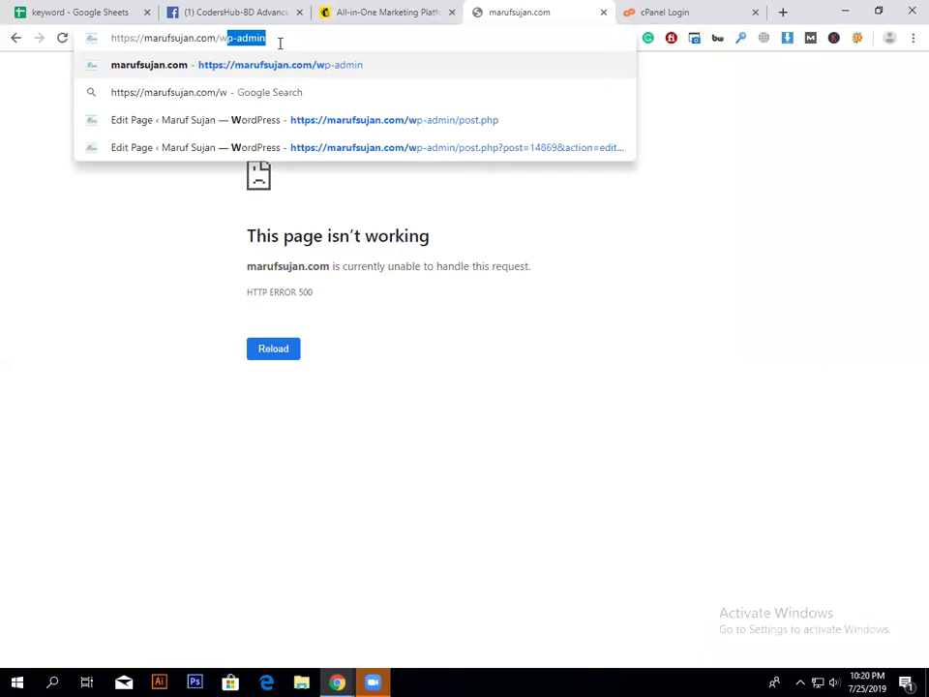
pyautogui.press('Return')
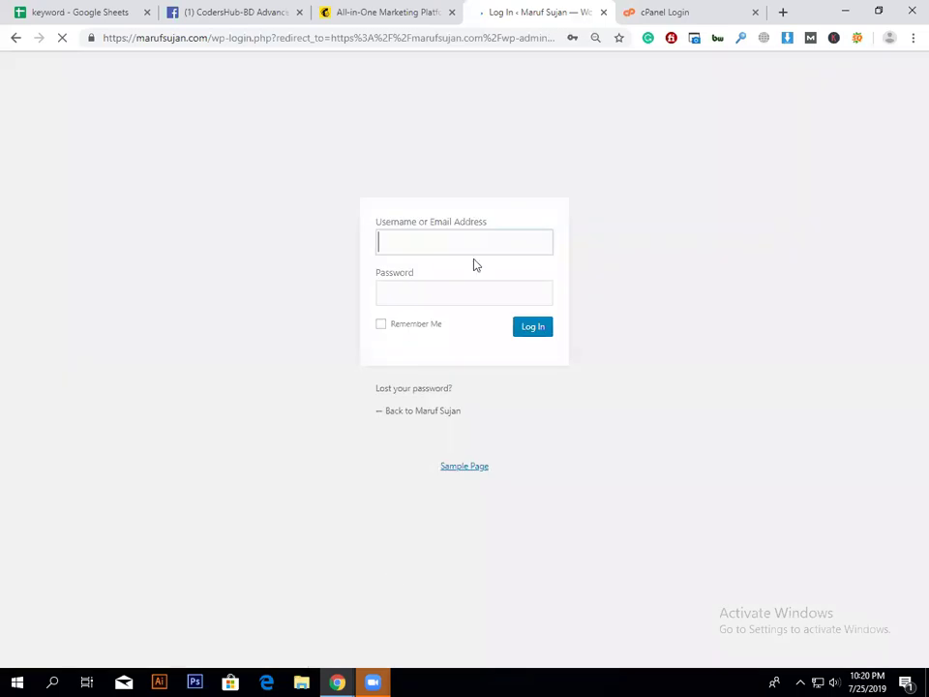
pyautogui.press('super+7')
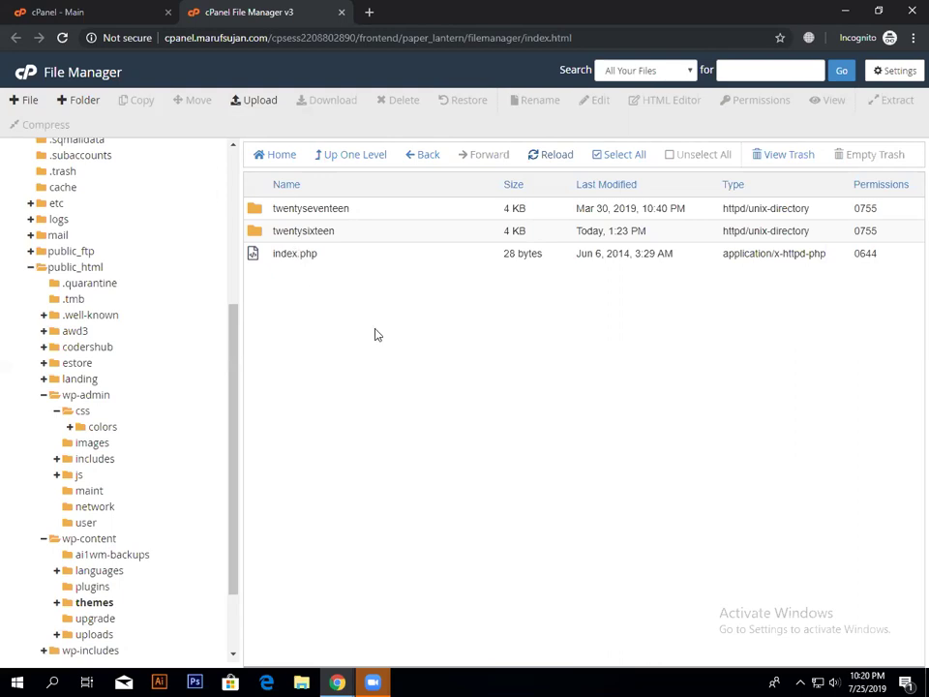
# Step: Open the wp-content themes folder, showing only twentyseventeen, twentysixteen and index.php
pyautogui.moveTo(346, 679)
pyautogui.click(372, 631)
pyautogui.click(107, 601)
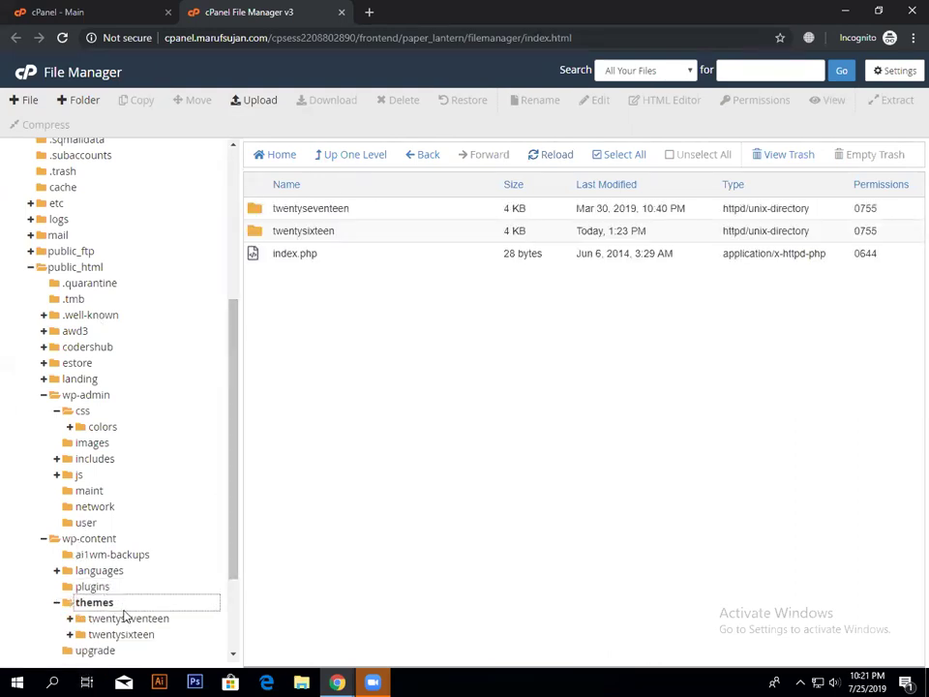
# Step: Close the incognito File Manager window
pyautogui.click(336, 682)
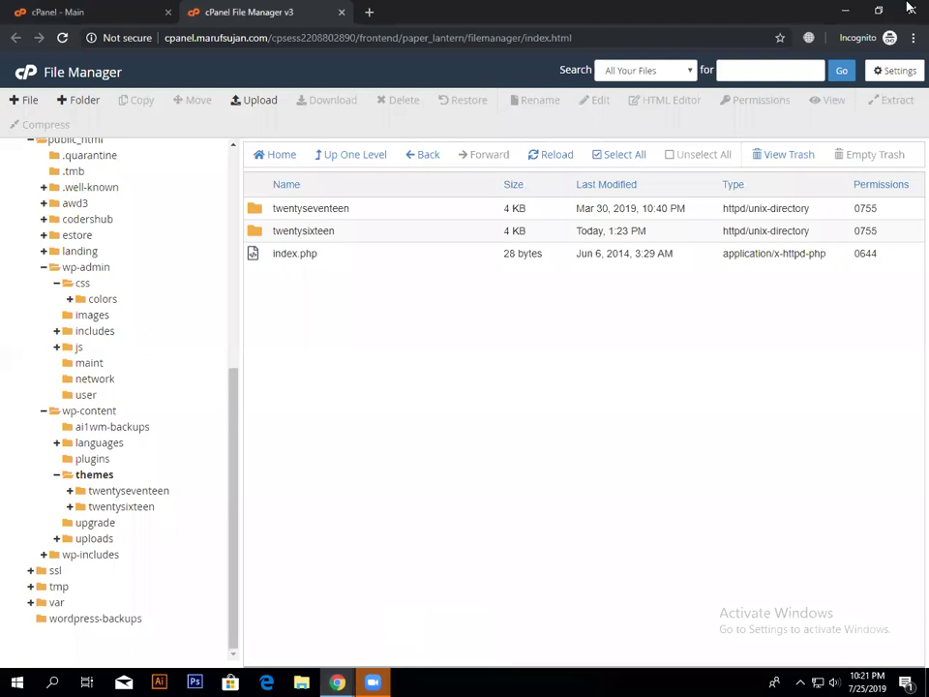
pyautogui.click(913, 38)
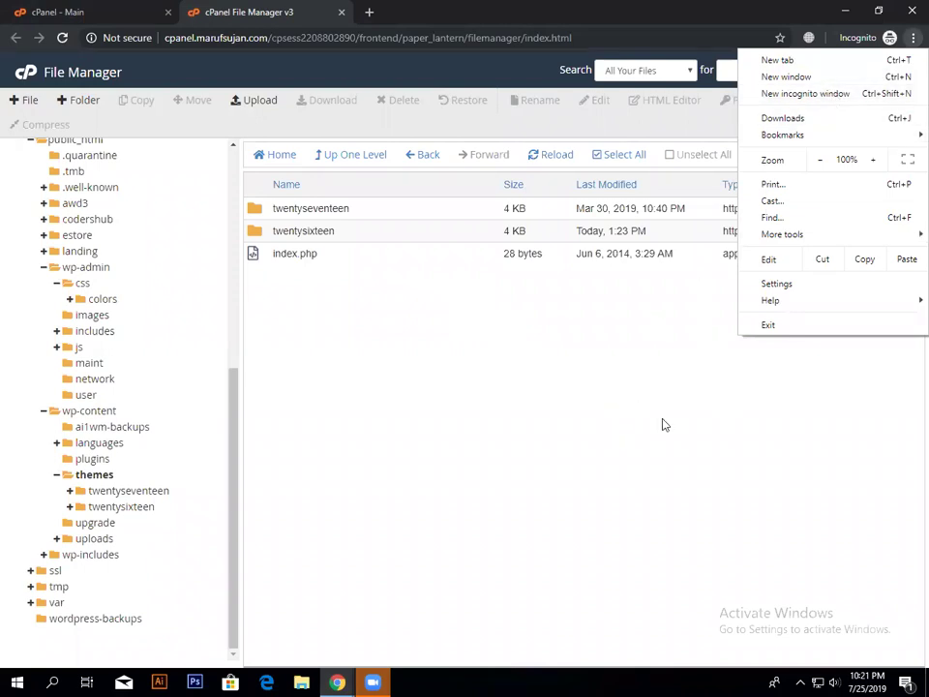
pyautogui.click(910, 8)
# Step: Close the File Manager window, log in, and open the Dashboard home page
pyautogui.click(909, 8)
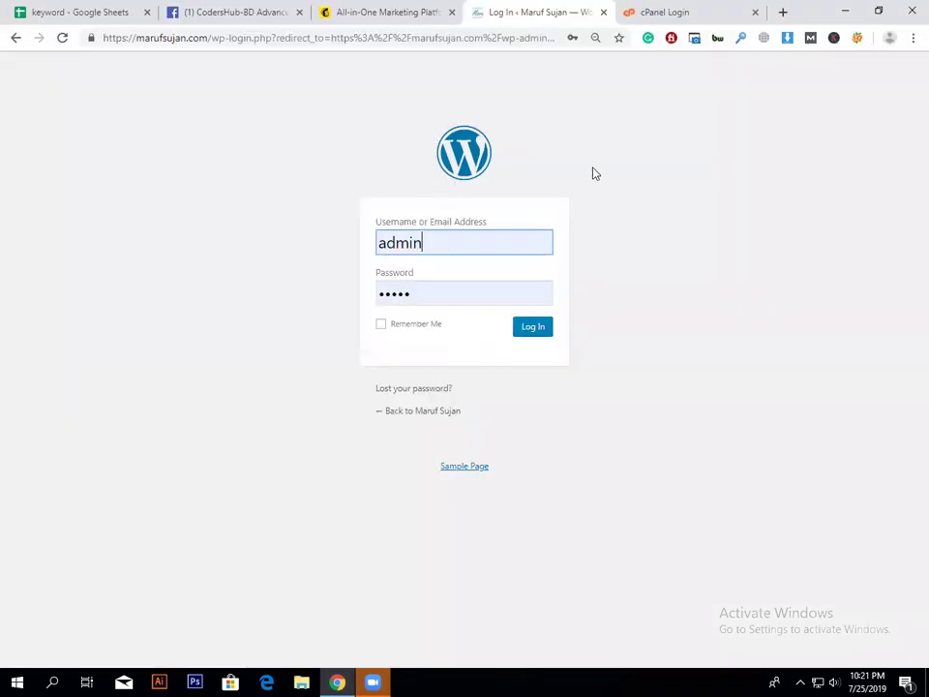
pyautogui.click(539, 327)
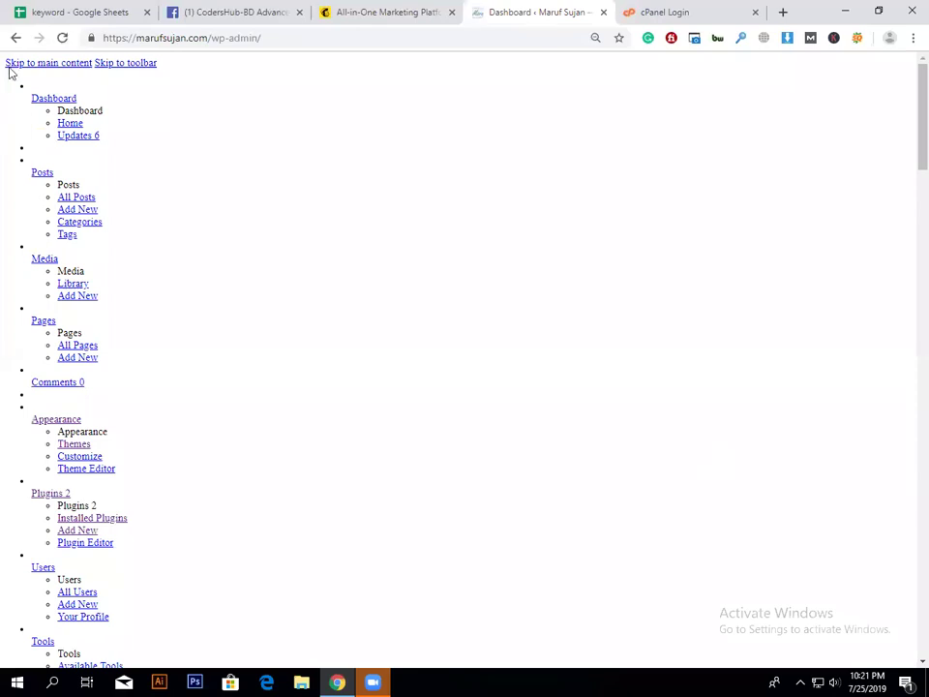
pyautogui.click(62, 38)
pyautogui.click(44, 101)
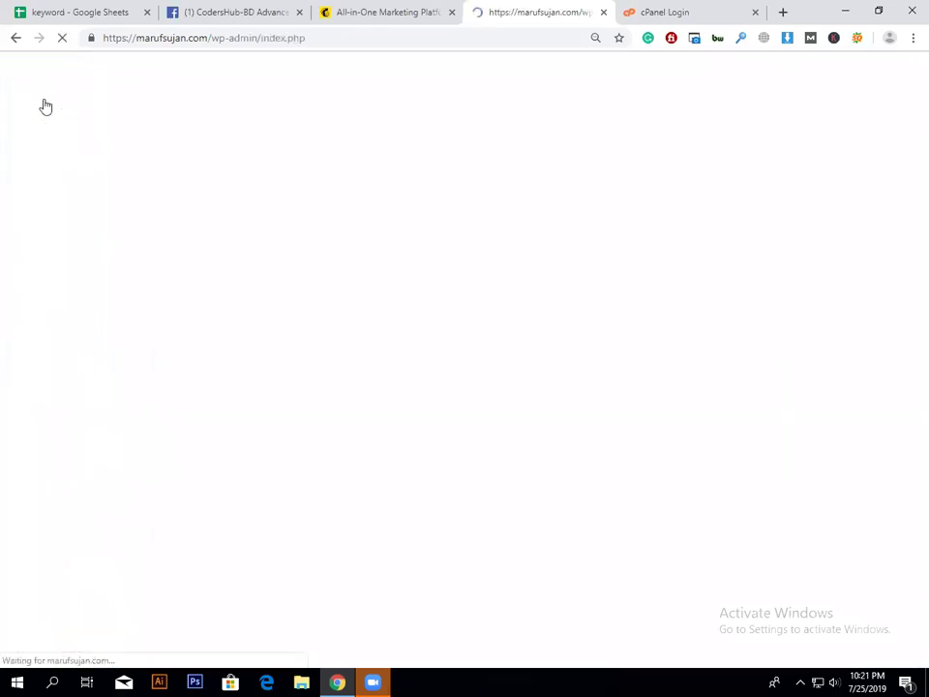
pyautogui.click(70, 123)
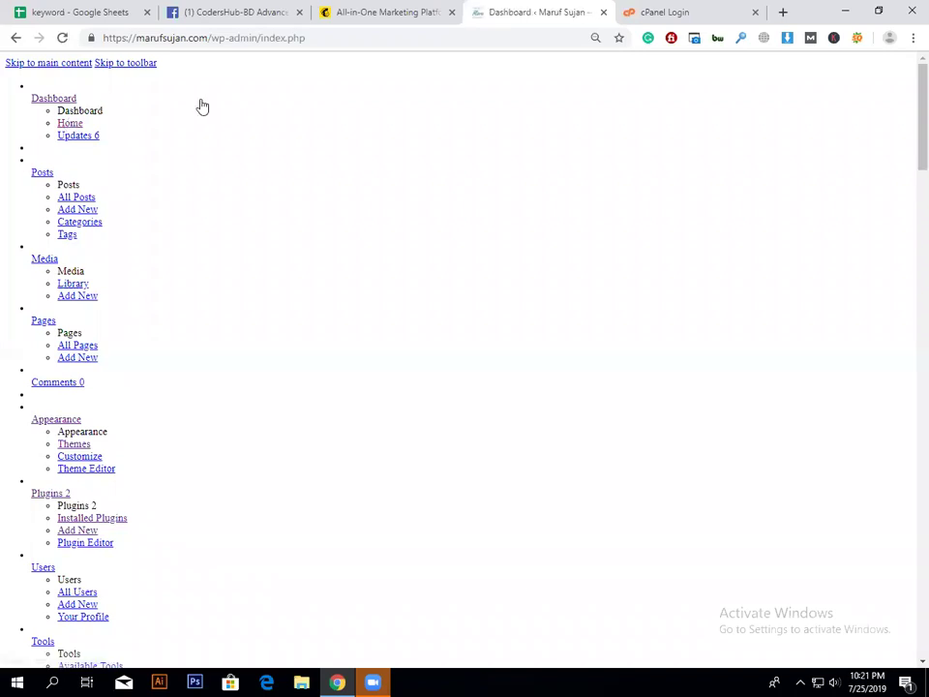
# Step: Reload the unstyled admin Dashboard and close its tab
pyautogui.scroll(-5, 518, 583)
pyautogui.scroll(-15, 518, 582)
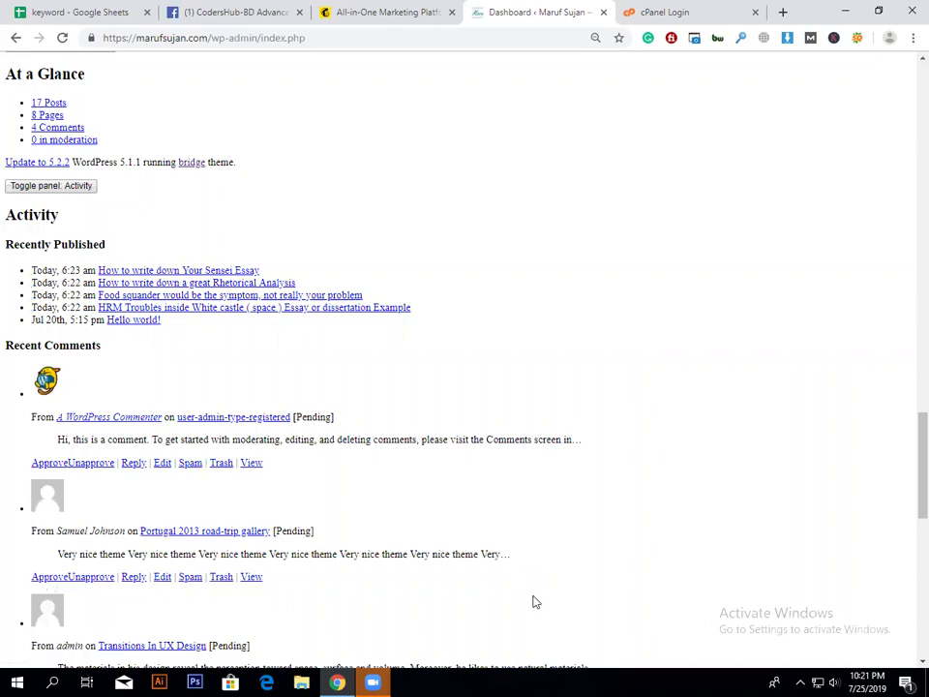
pyautogui.scroll(-8, 533, 601)
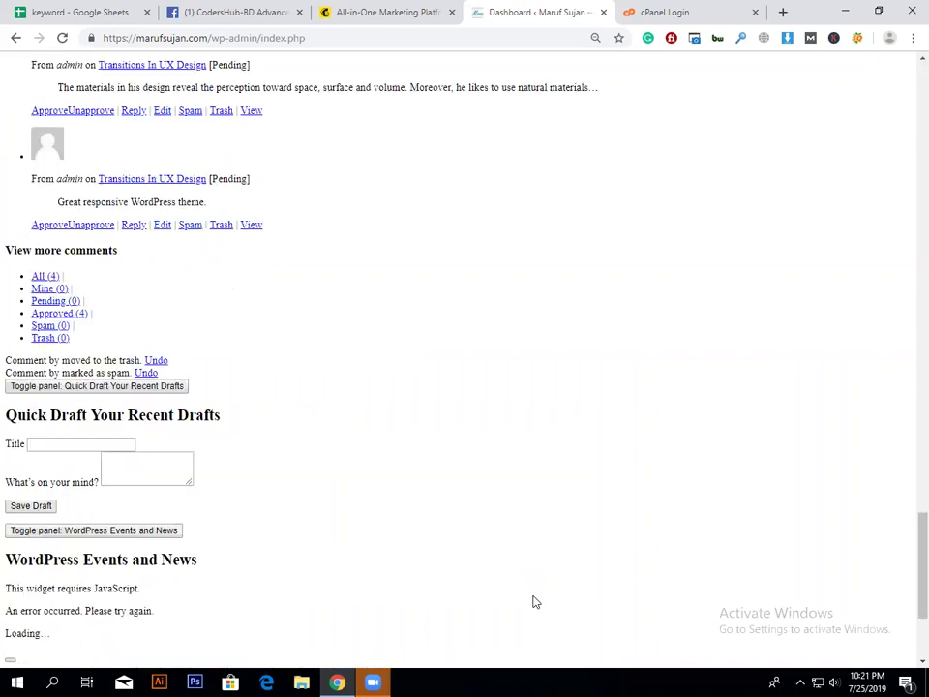
pyautogui.scroll(20, 83, 97)
pyautogui.scroll(5, 56, 107)
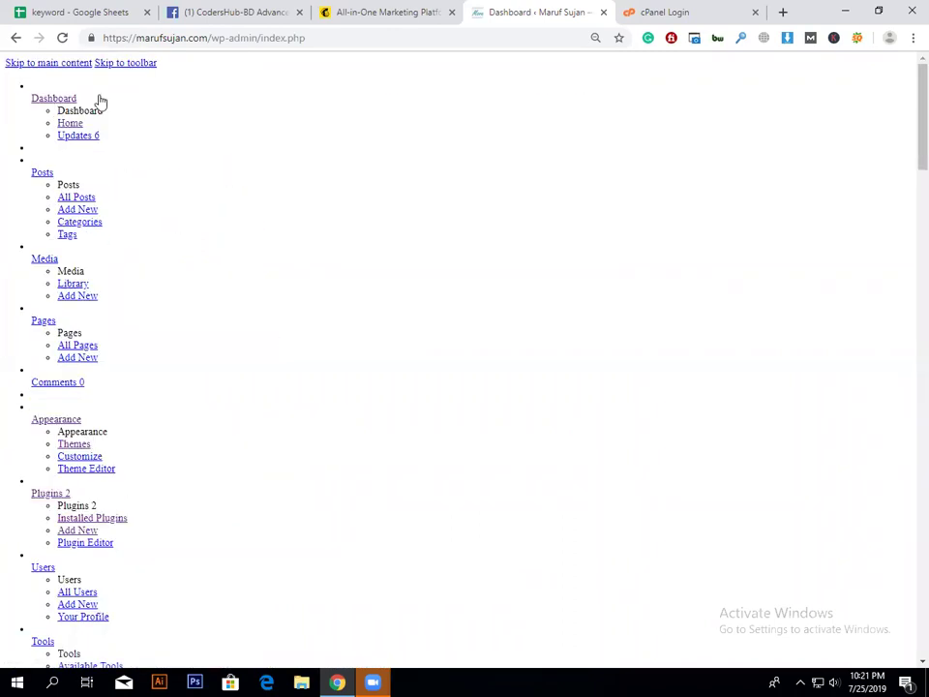
pyautogui.click(100, 98)
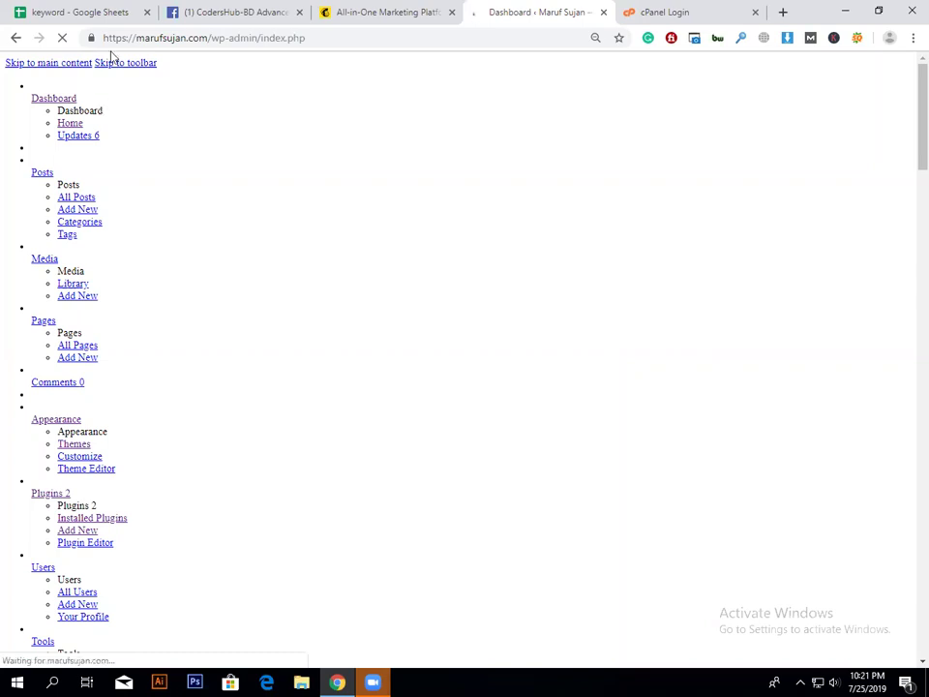
pyautogui.click(124, 64)
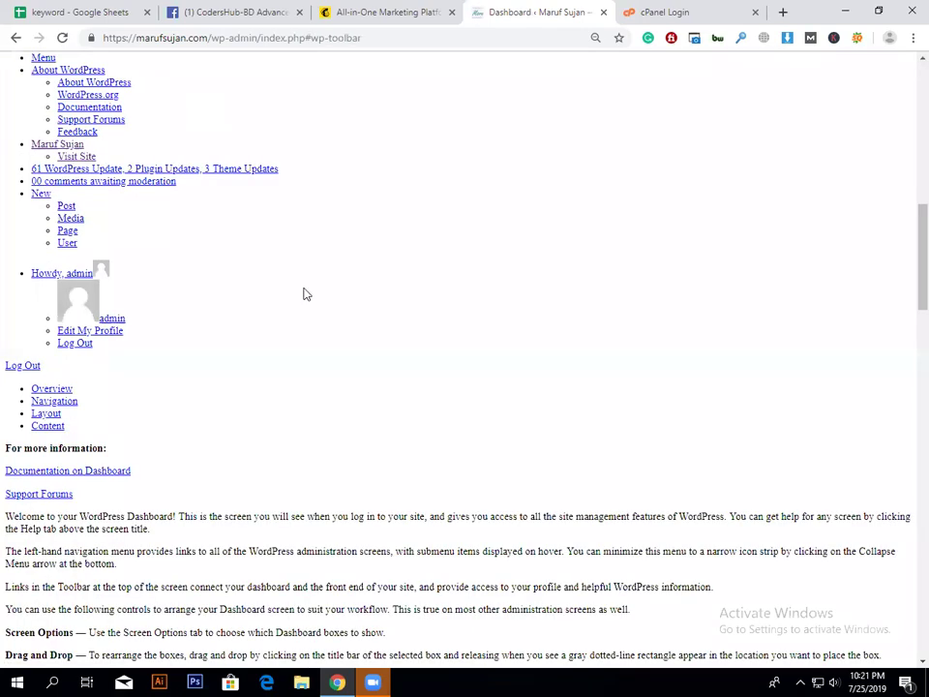
pyautogui.scroll(5, 302, 293)
pyautogui.scroll(2, 315, 320)
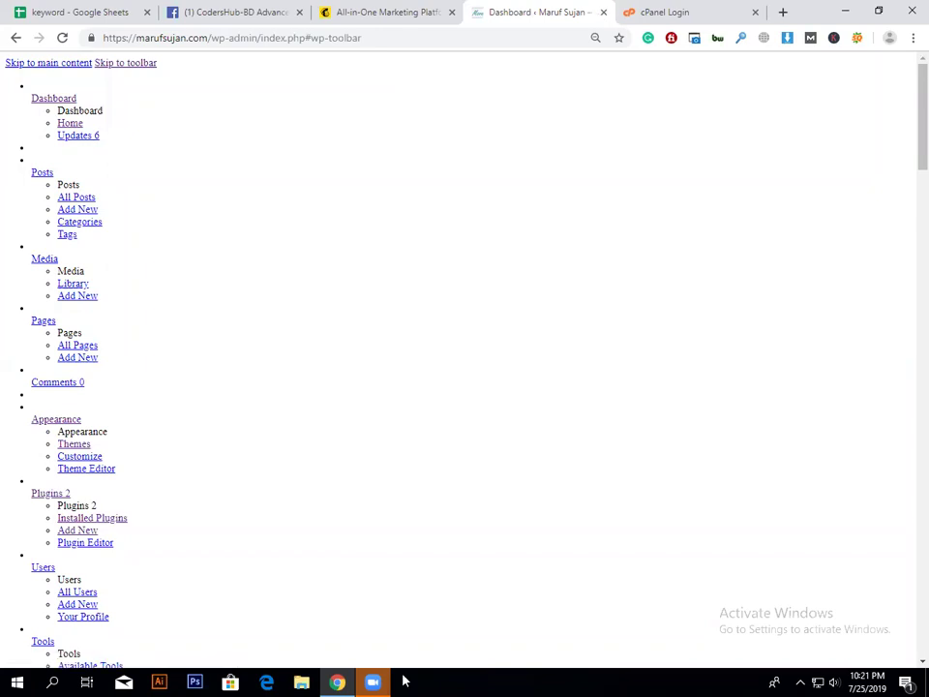
pyautogui.hotkey('ctrl', 'w')
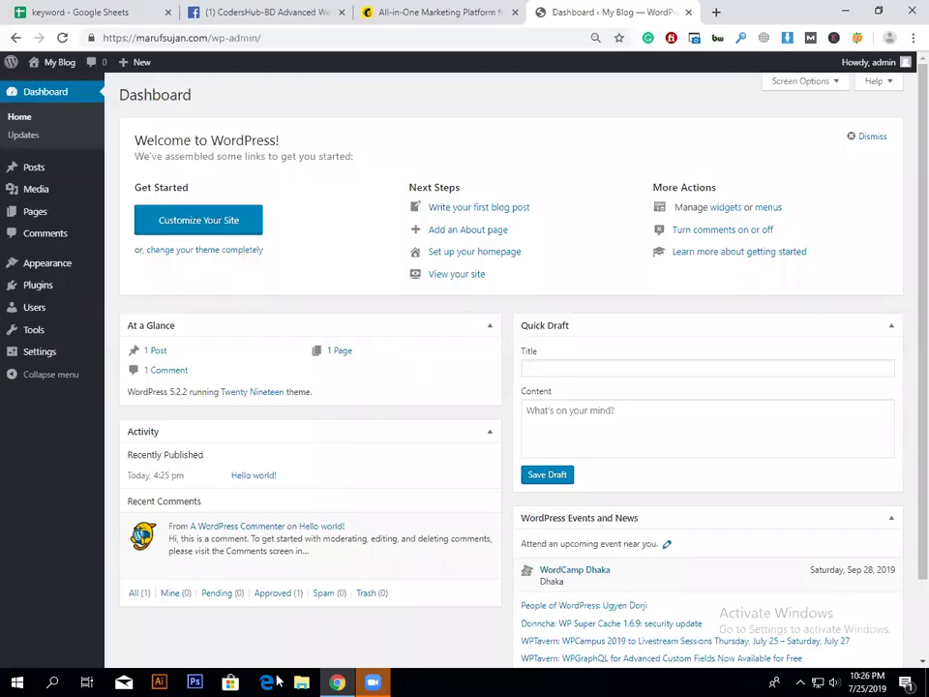
# Step: Select the Welcome to WordPress! heading and its subtitle text
pyautogui.tripleClick(245, 144)
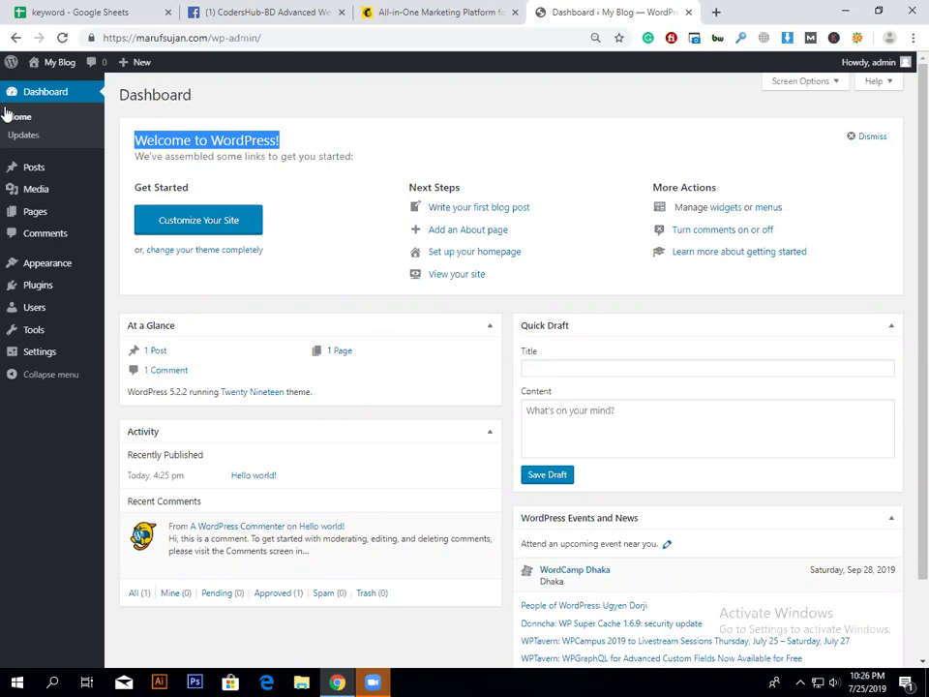
pyautogui.click(285, 93)
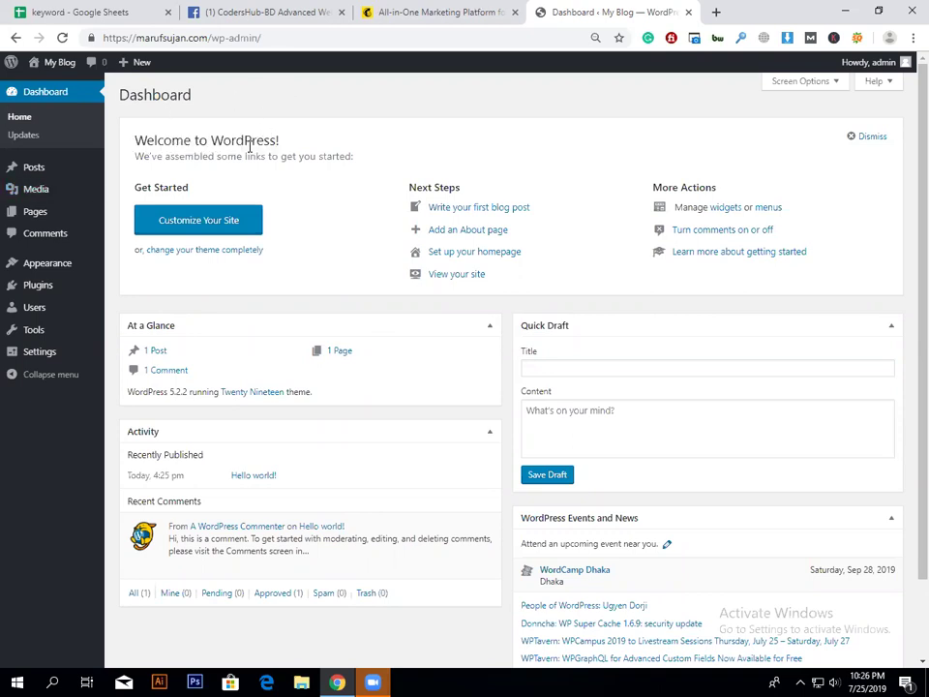
pyautogui.tripleClick(249, 141)
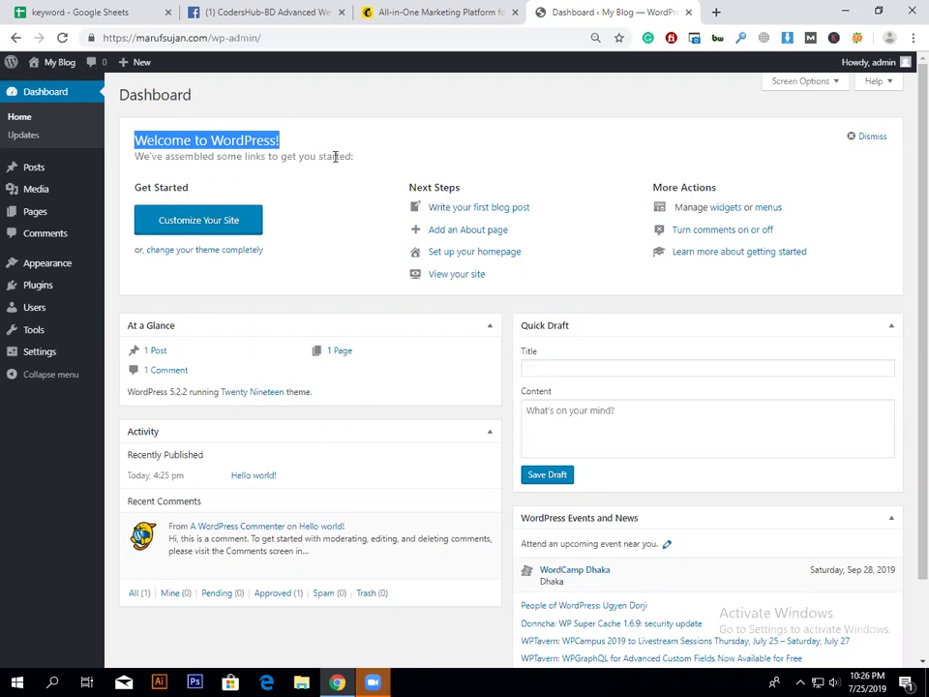
pyautogui.doubleClick(335, 156)
pyautogui.tripleClick(354, 157)
pyautogui.click(354, 180)
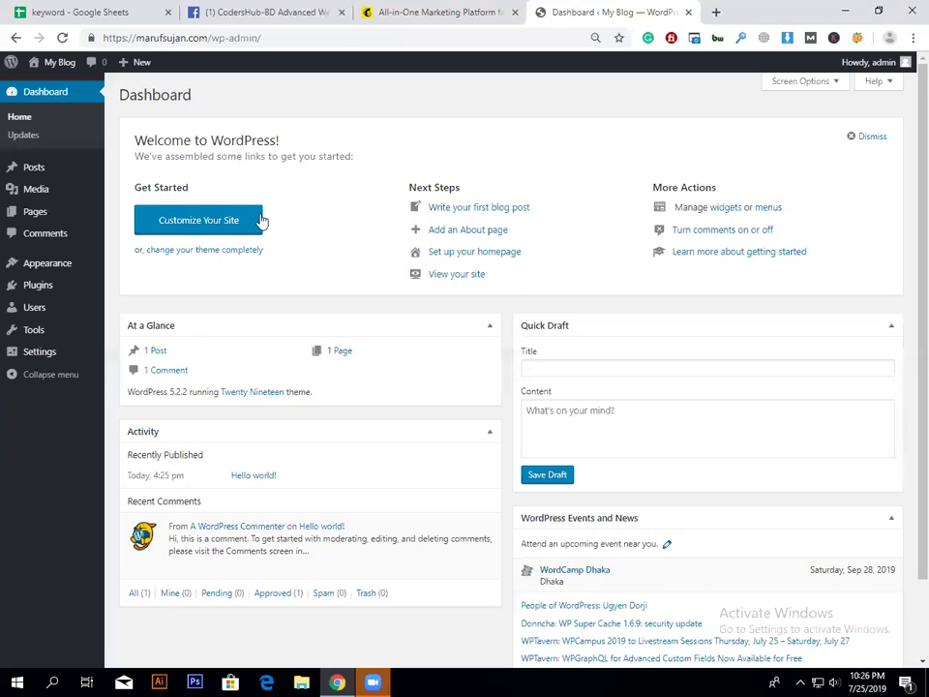
# Step: Reselect the subtitle line, then go to Plugins > Add New
pyautogui.moveTo(63, 292)
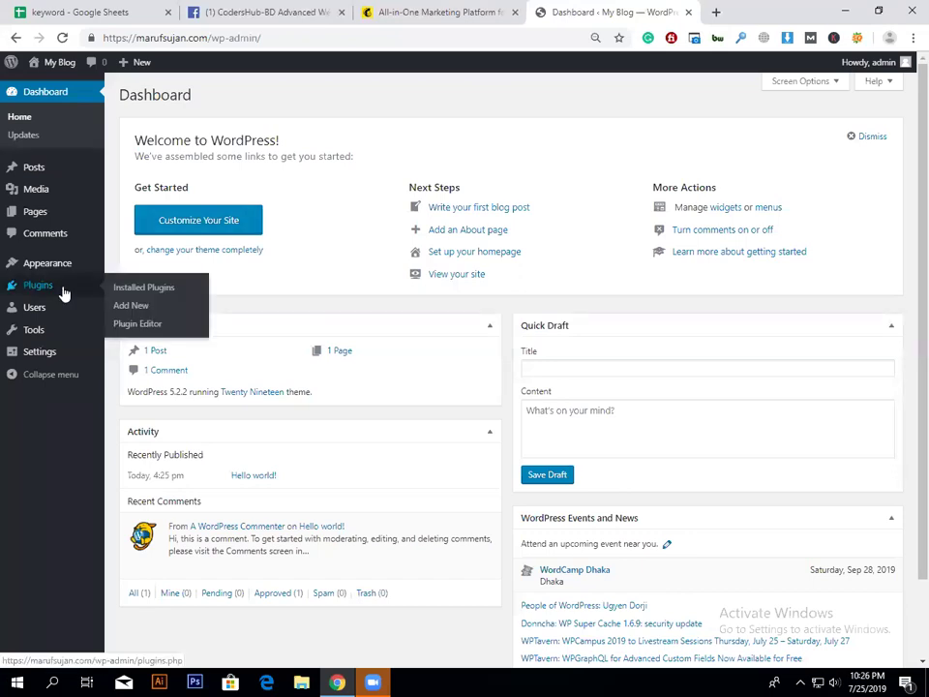
pyautogui.tripleClick(348, 155)
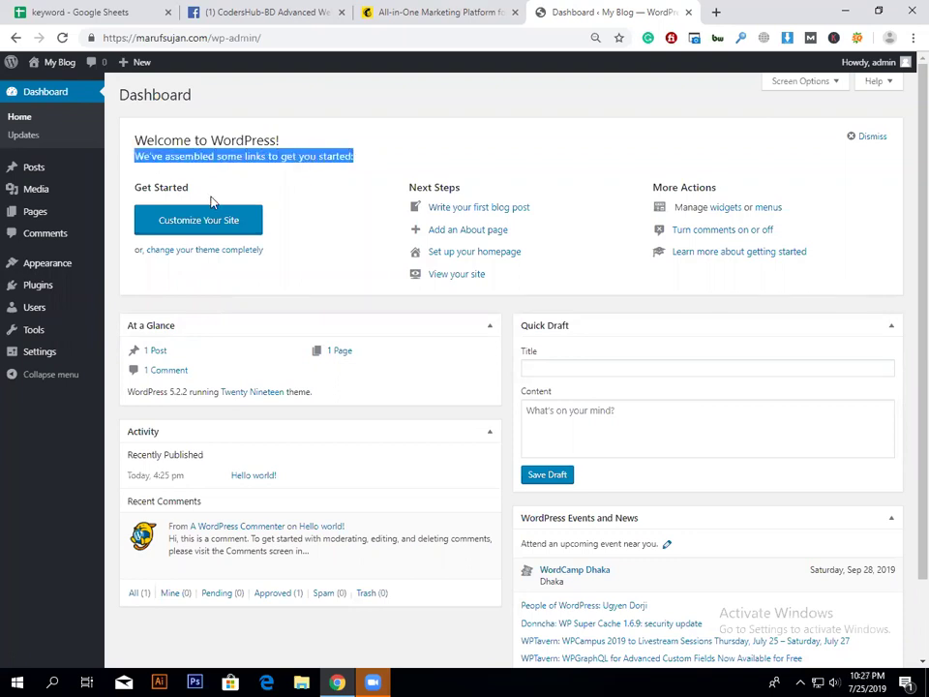
pyautogui.click(306, 150)
pyautogui.tripleClick(316, 157)
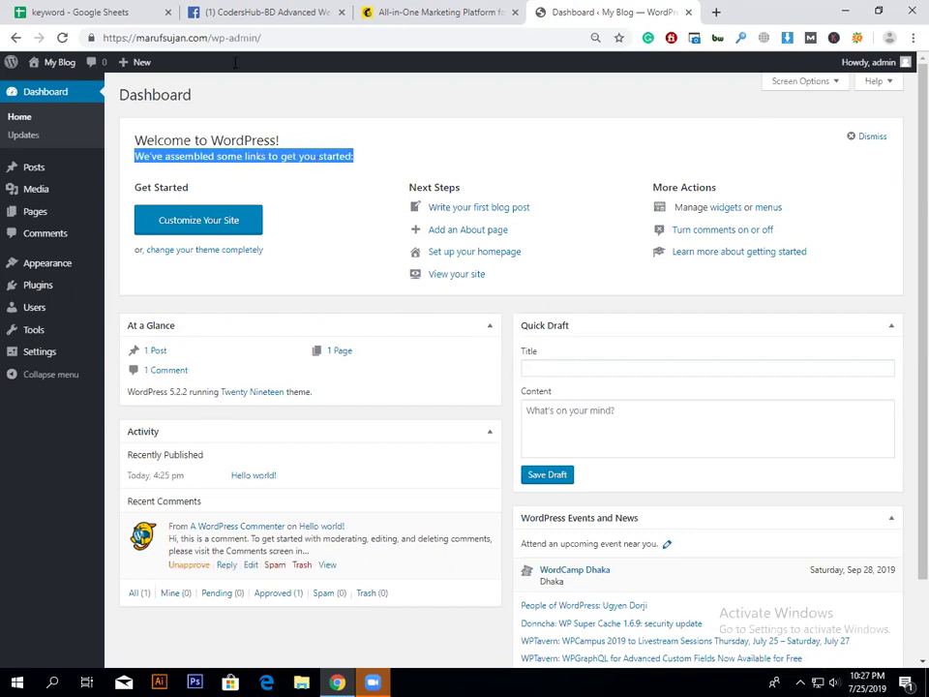
pyautogui.moveTo(39, 272)
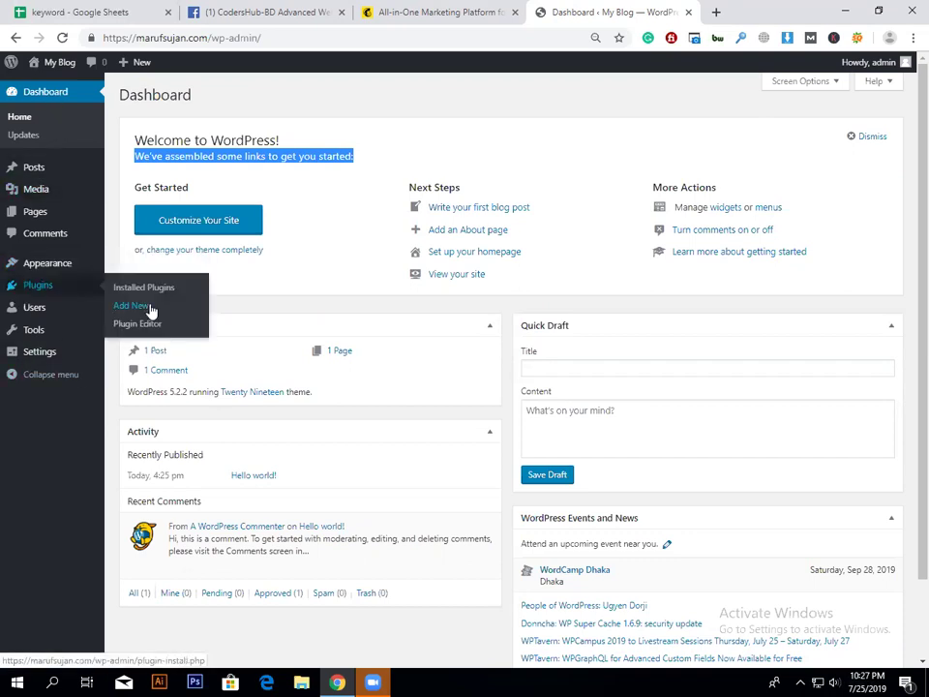
pyautogui.click(145, 306)
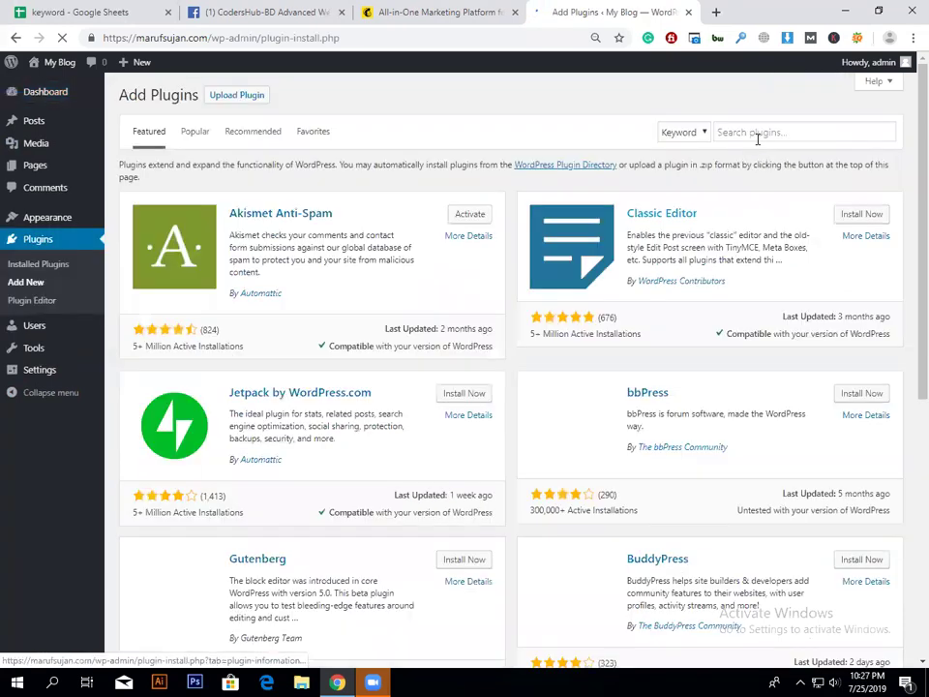
# Step: Search the plugin directory for 'blank slate', then install and activate Blank Slate
pyautogui.click(758, 132)
pyautogui.write('blank')
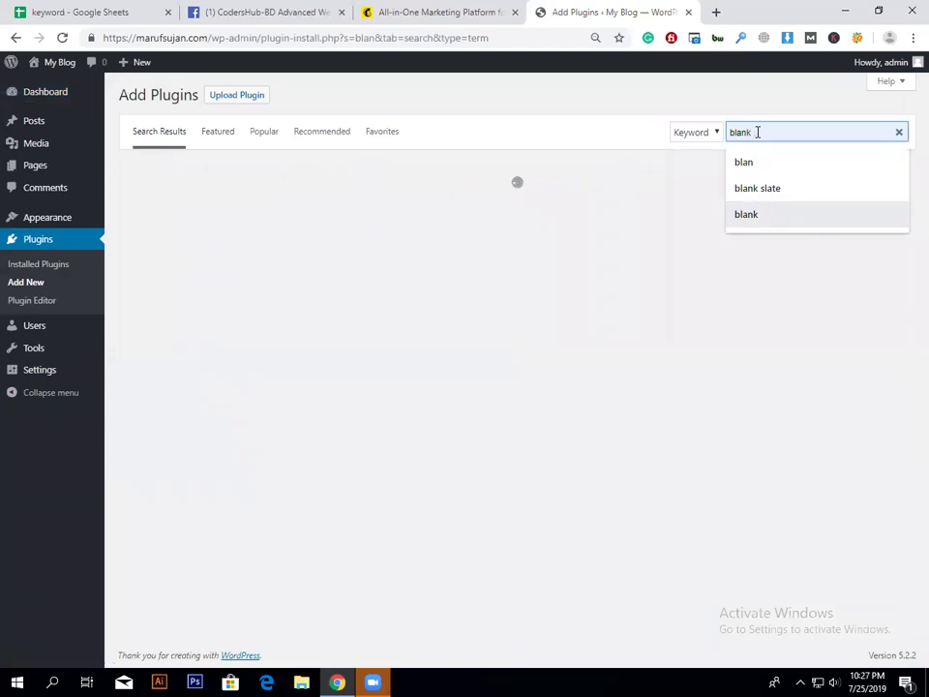
pyautogui.write(' slate')
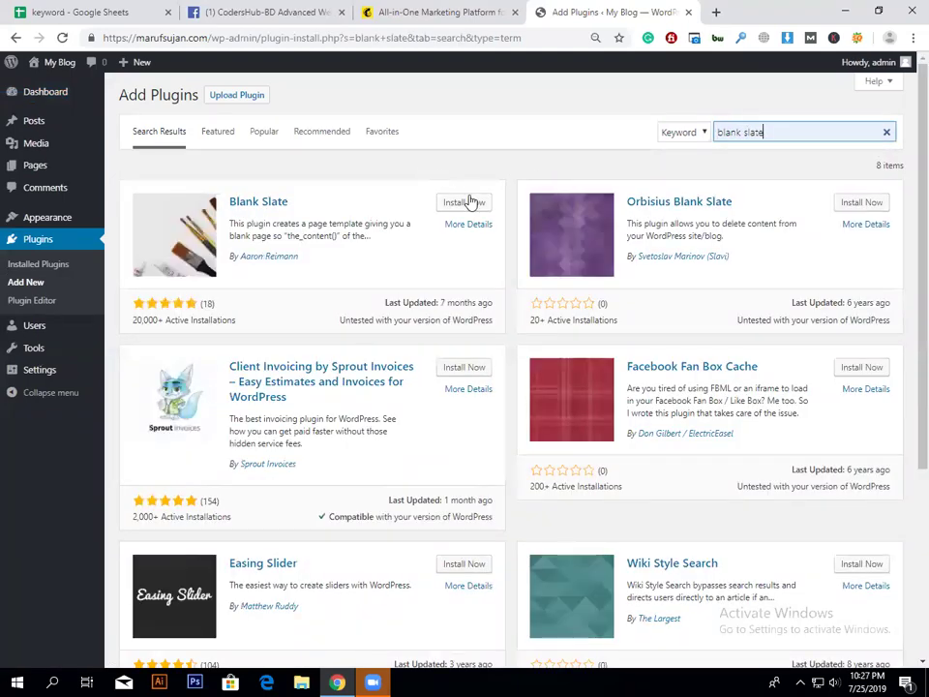
pyautogui.click(468, 202)
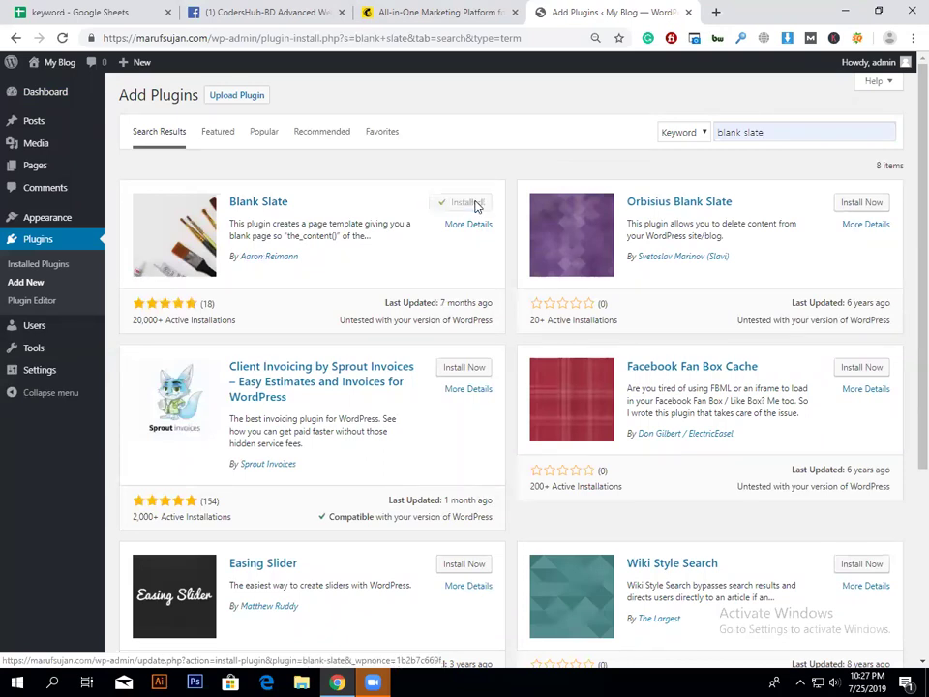
pyautogui.click(472, 204)
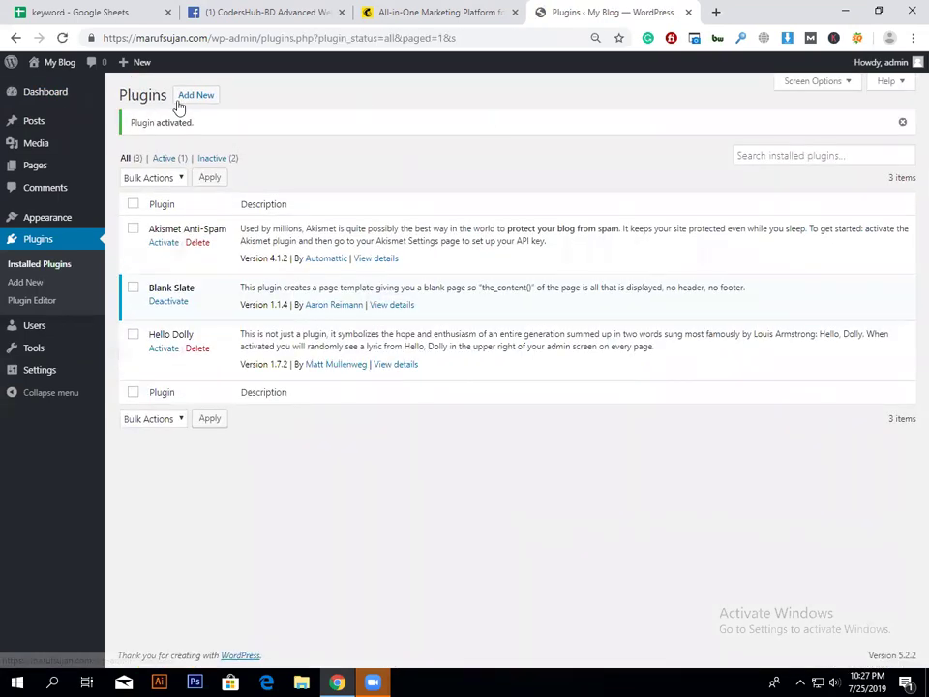
# Step: Install and activate the Classic Editor plugin from the featured plugins
pyautogui.click(178, 103)
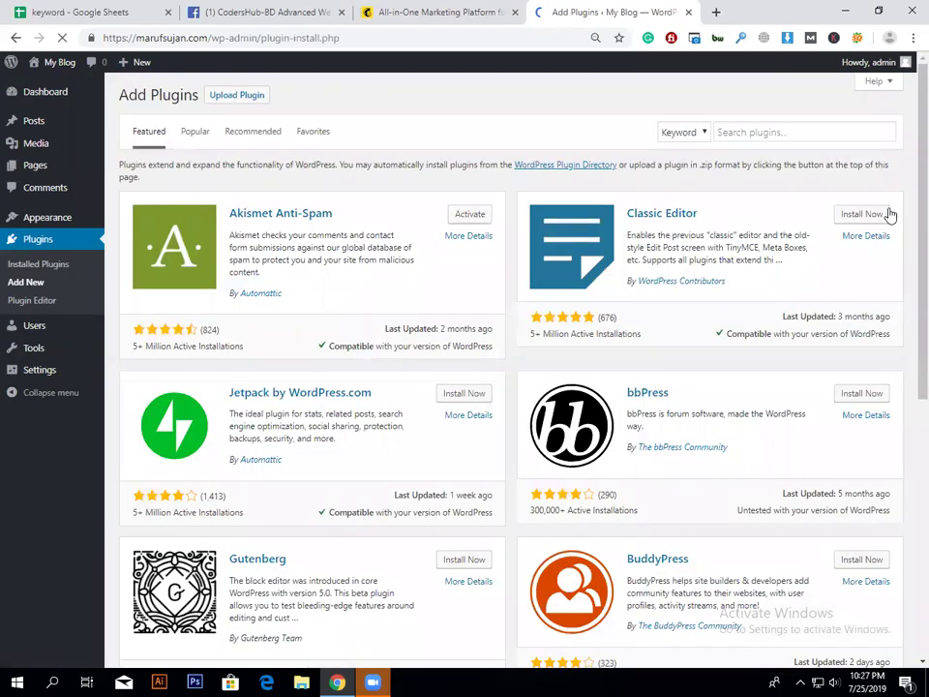
pyautogui.click(889, 214)
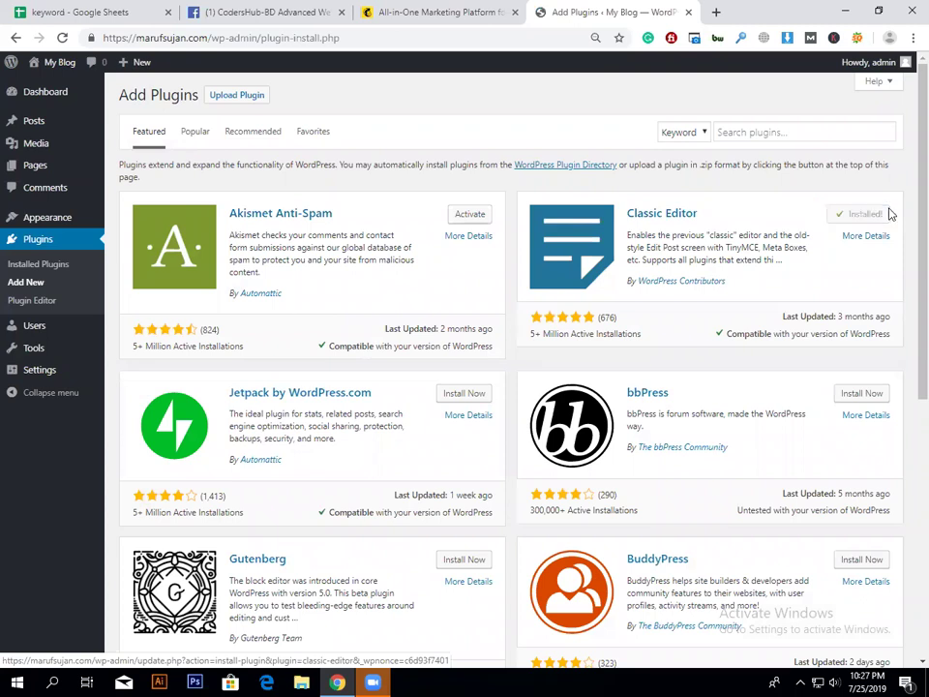
pyautogui.click(858, 214)
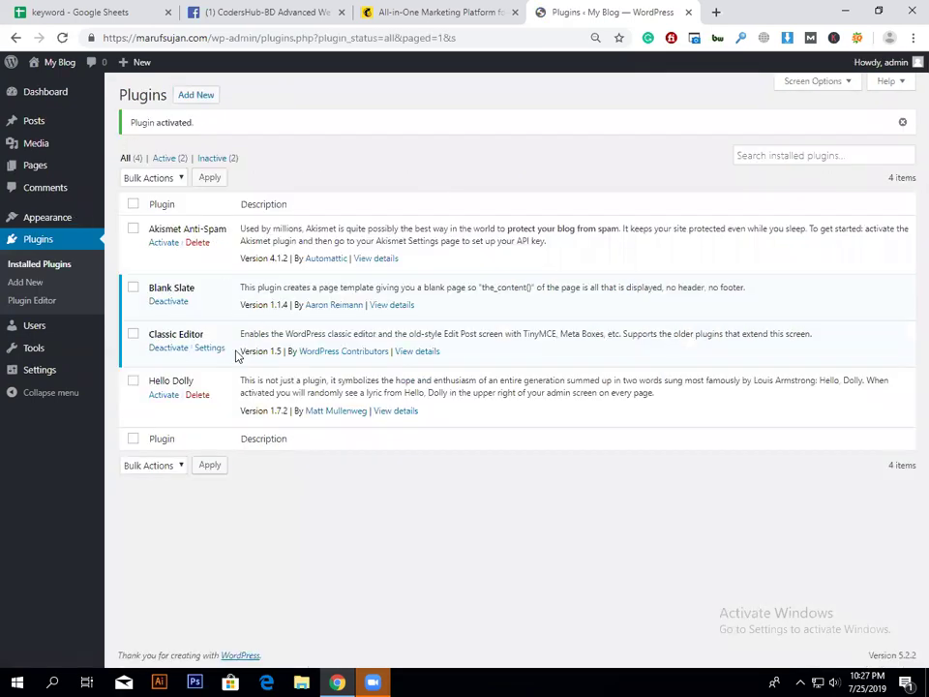
pyautogui.click(214, 100)
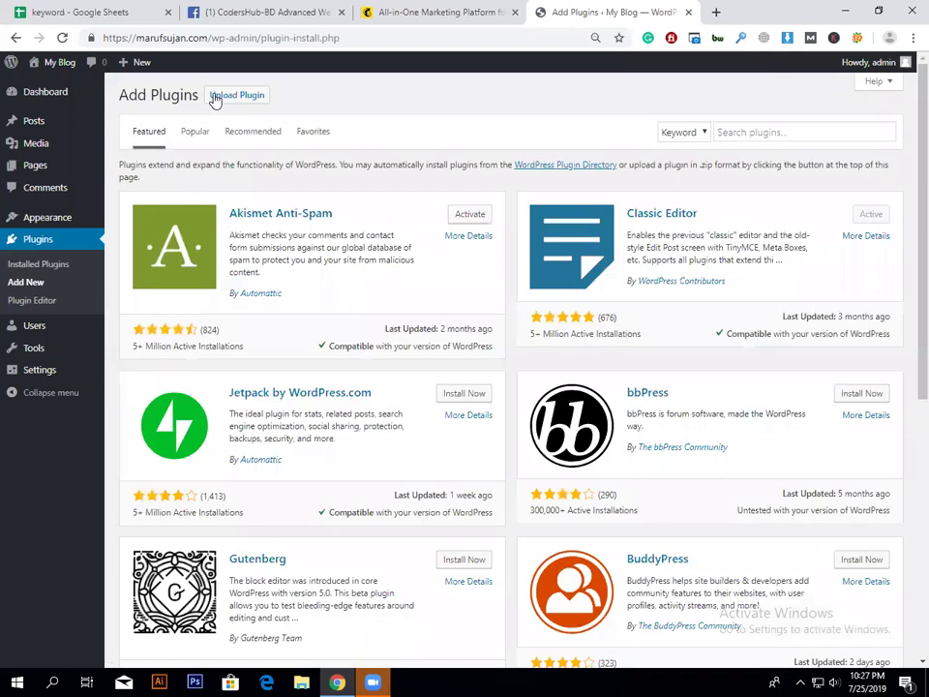
# Step: Open the plugin upload form and browse to E: > Premium Buying > Builders
pyautogui.click(214, 98)
pyautogui.click(435, 220)
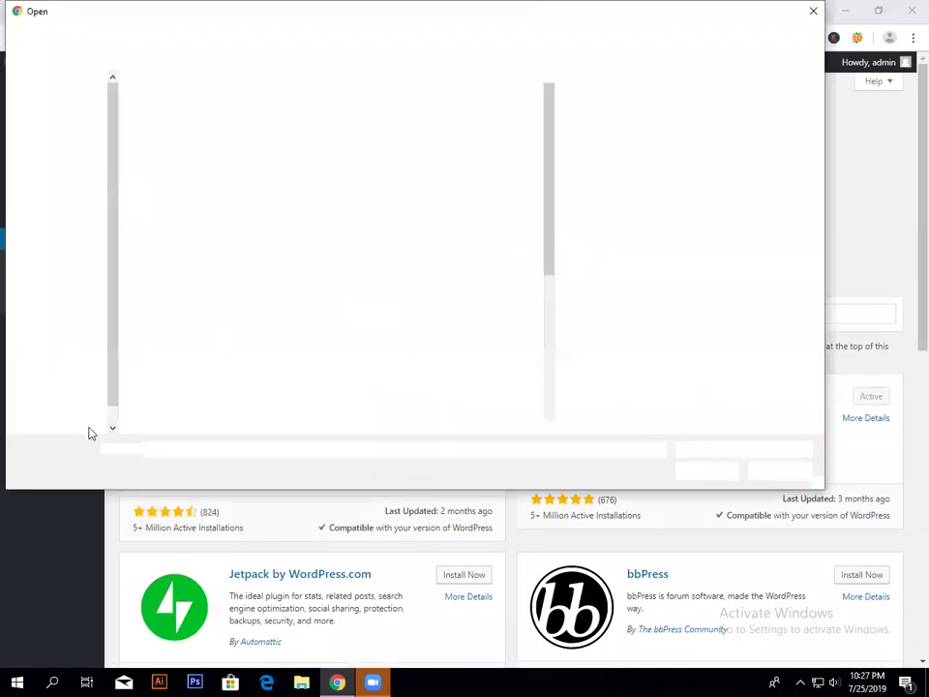
pyautogui.click(72, 416)
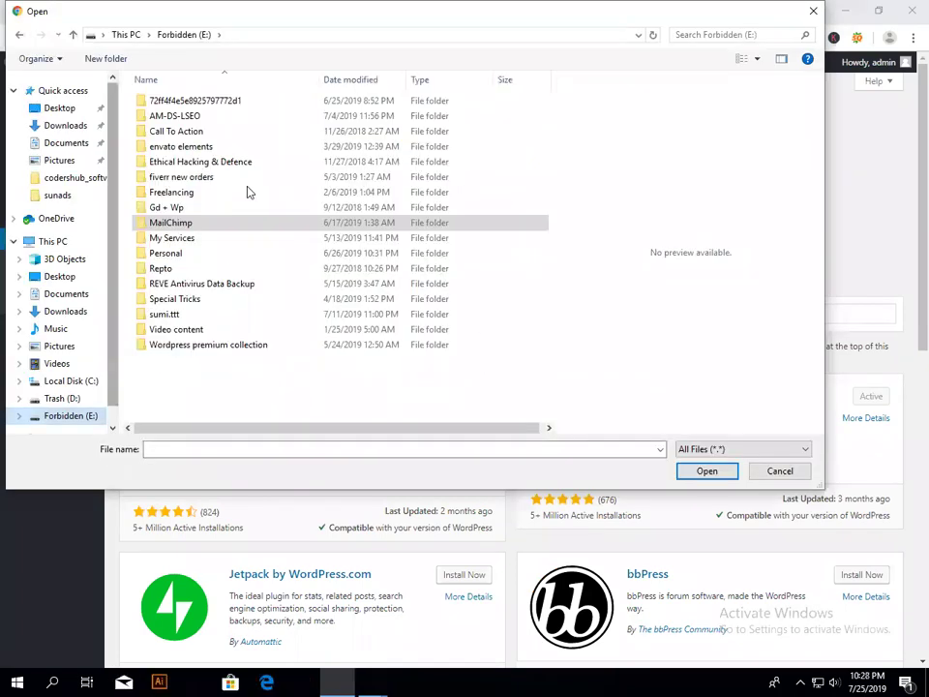
pyautogui.doubleClick(194, 170)
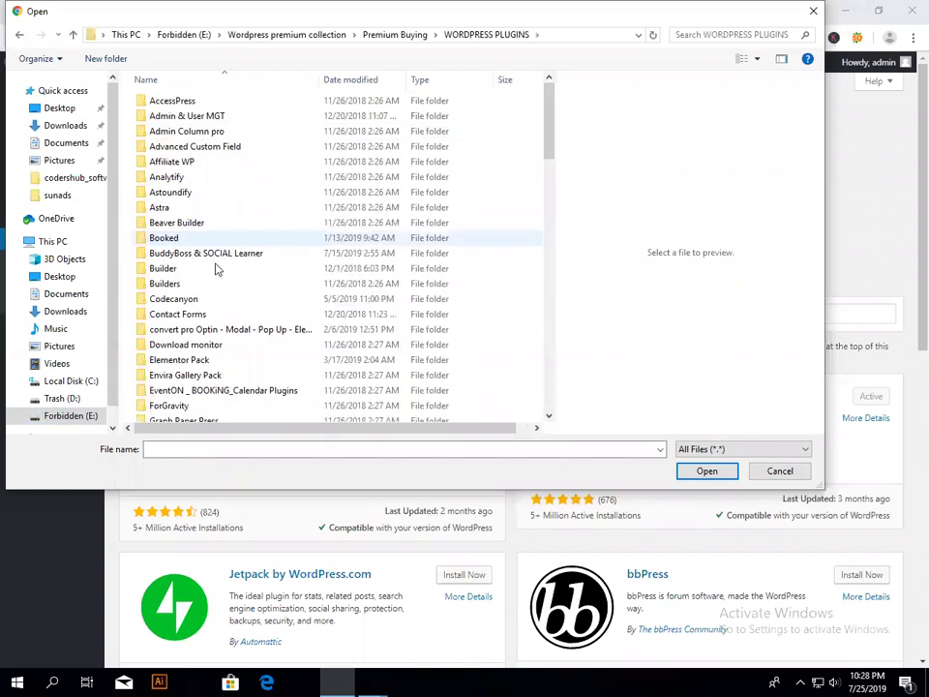
pyautogui.click(216, 281)
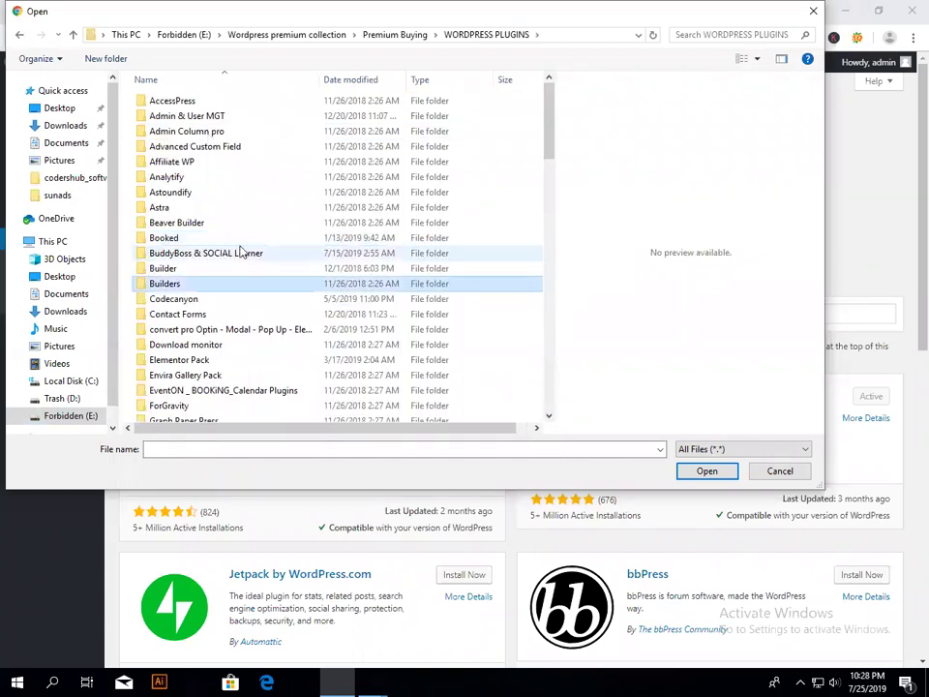
pyautogui.press('b')
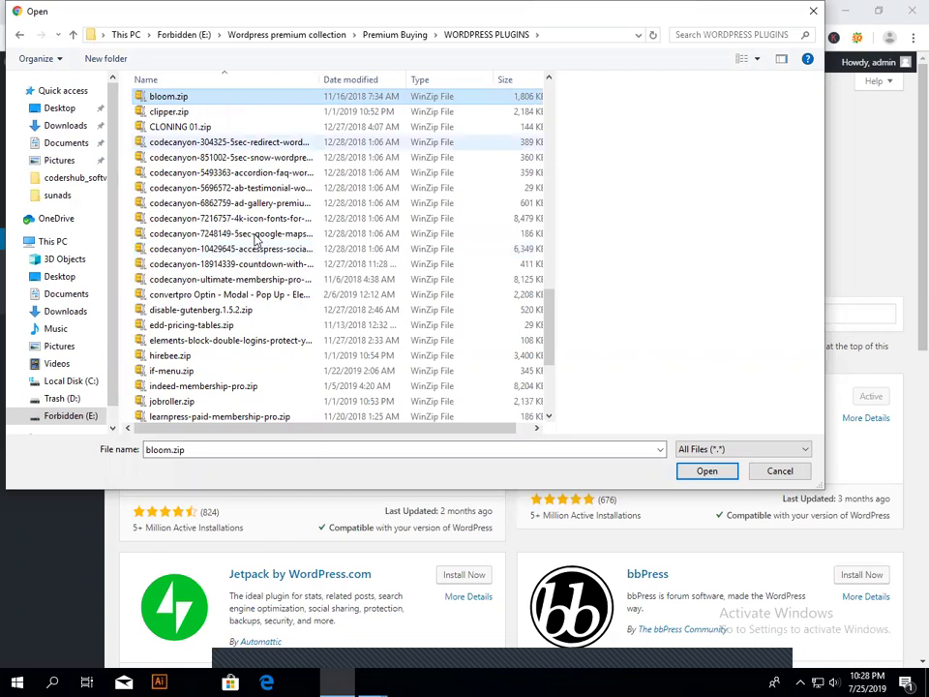
pyautogui.scroll(10, 257, 240)
pyautogui.scroll(7, 255, 238)
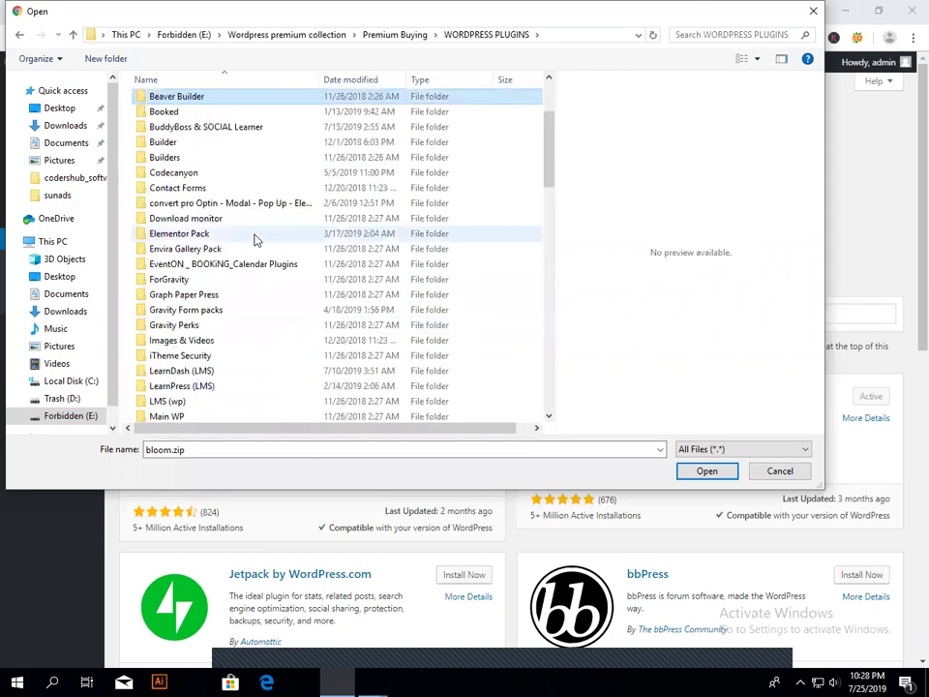
# Step: Choose bb-plugin-pro-2.zip from the Beaver Builder folder as the upload file
pyautogui.doubleClick(233, 106)
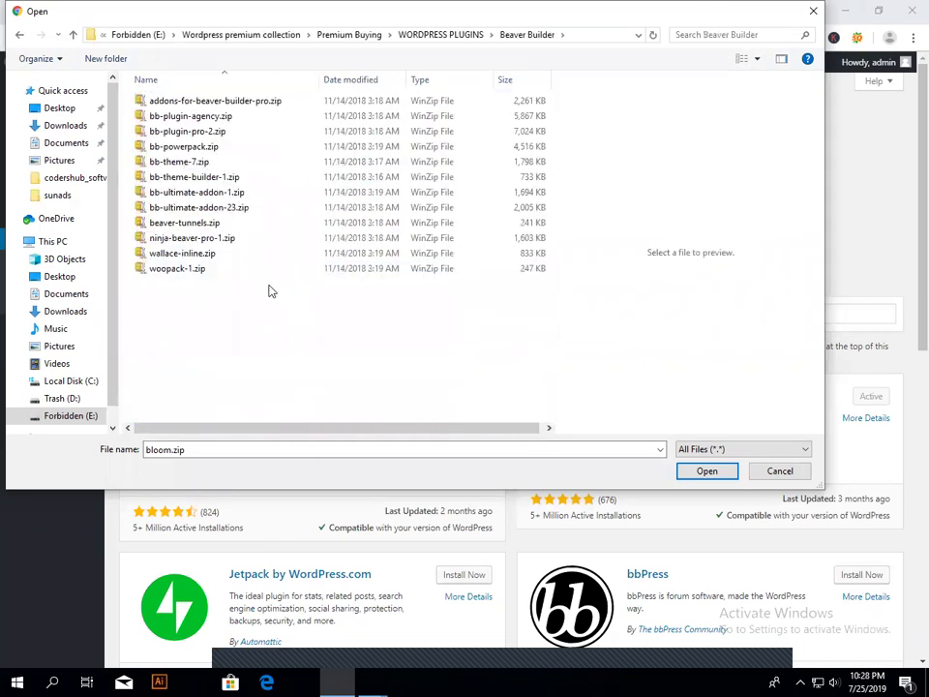
pyautogui.press('End')
pyautogui.press('Up')
pyautogui.press('Up')
pyautogui.press('Up')
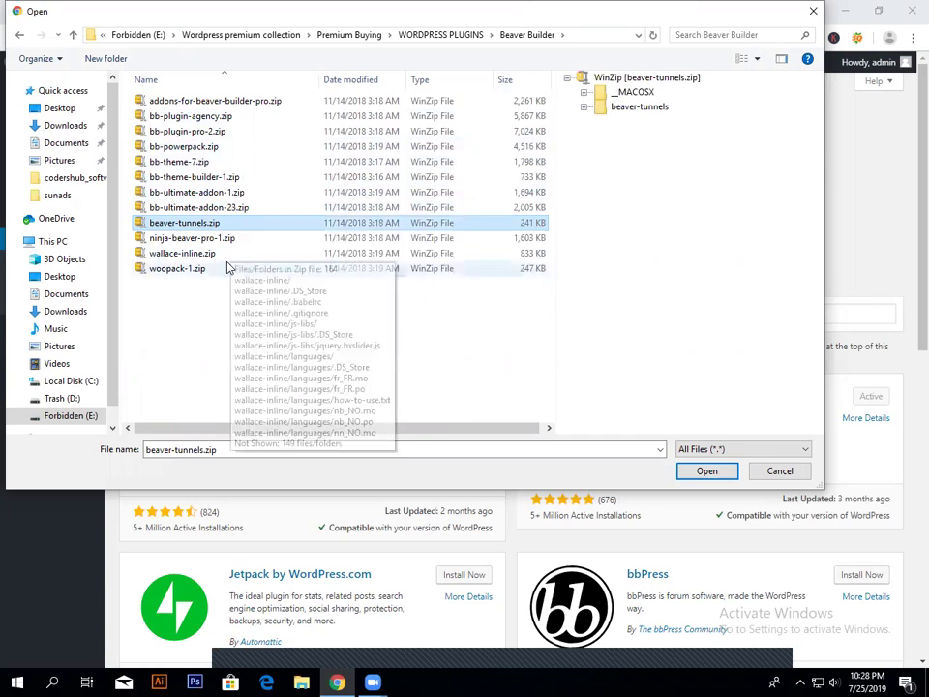
pyautogui.click(231, 206)
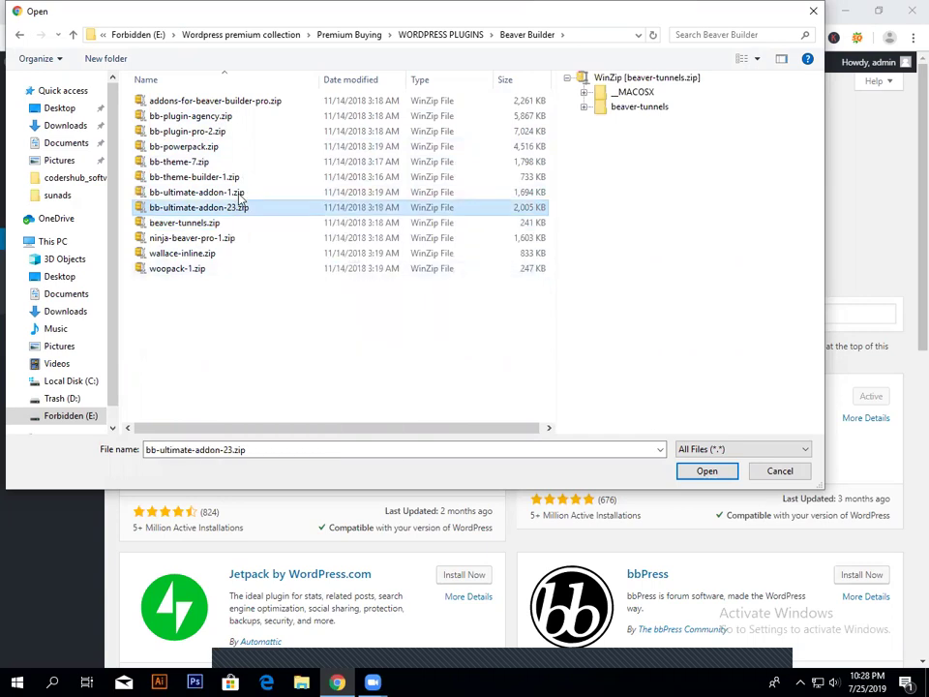
pyautogui.click(242, 180)
pyautogui.click(247, 162)
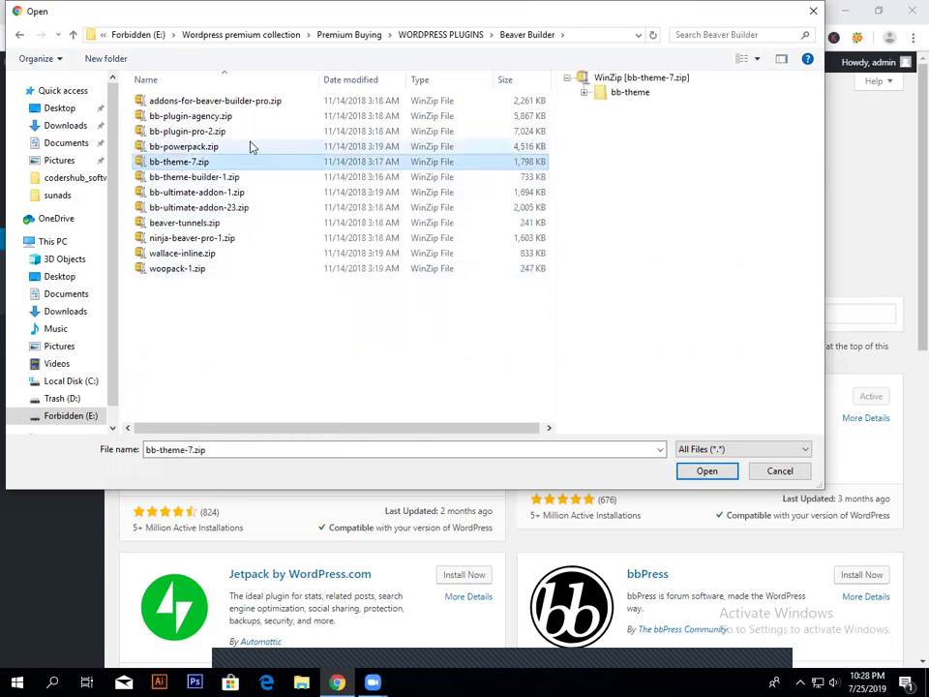
pyautogui.click(249, 136)
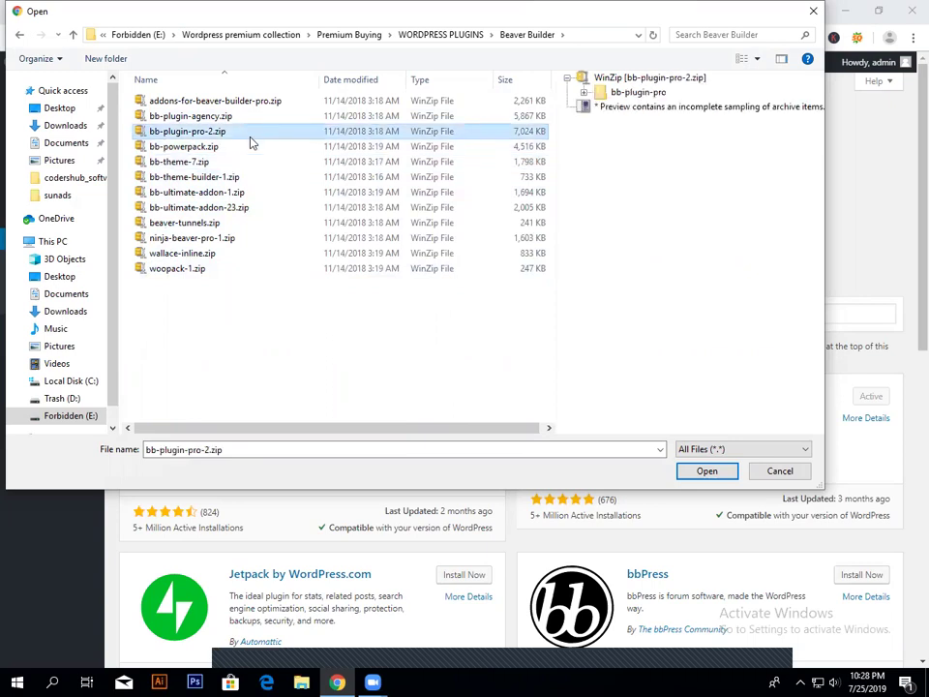
pyautogui.press('Down')
pyautogui.click(251, 129)
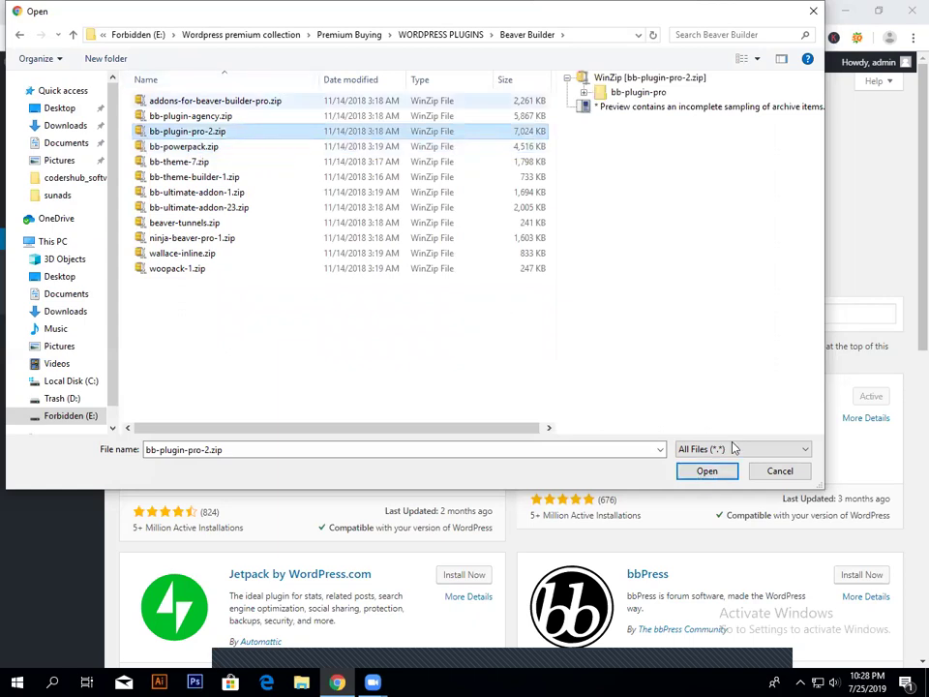
pyautogui.click(690, 468)
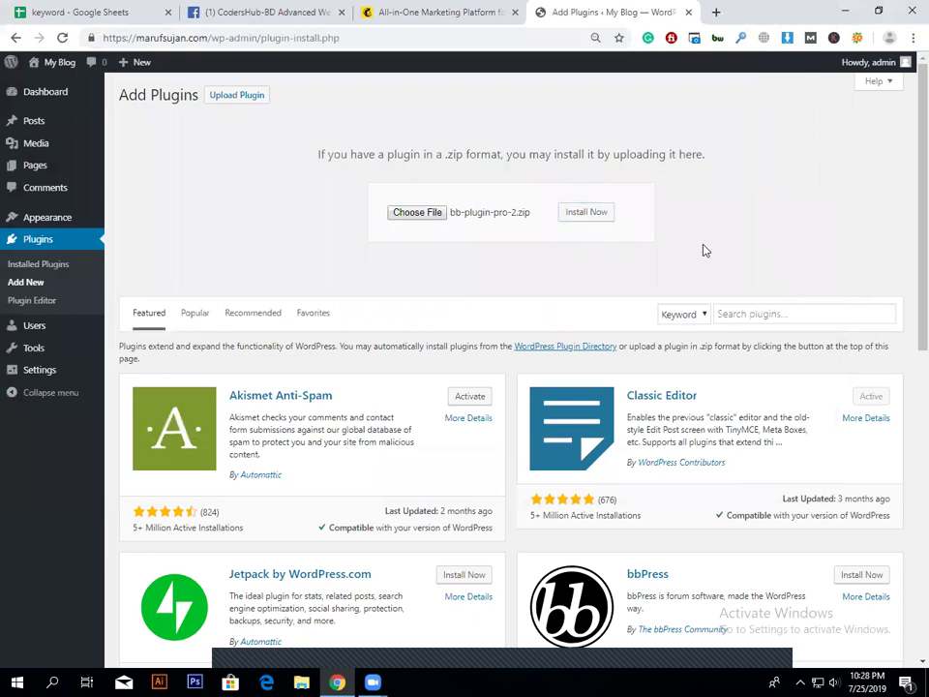
# Step: Install the Beaver Builder Pro zip and return to the Add Plugins page
pyautogui.click(578, 212)
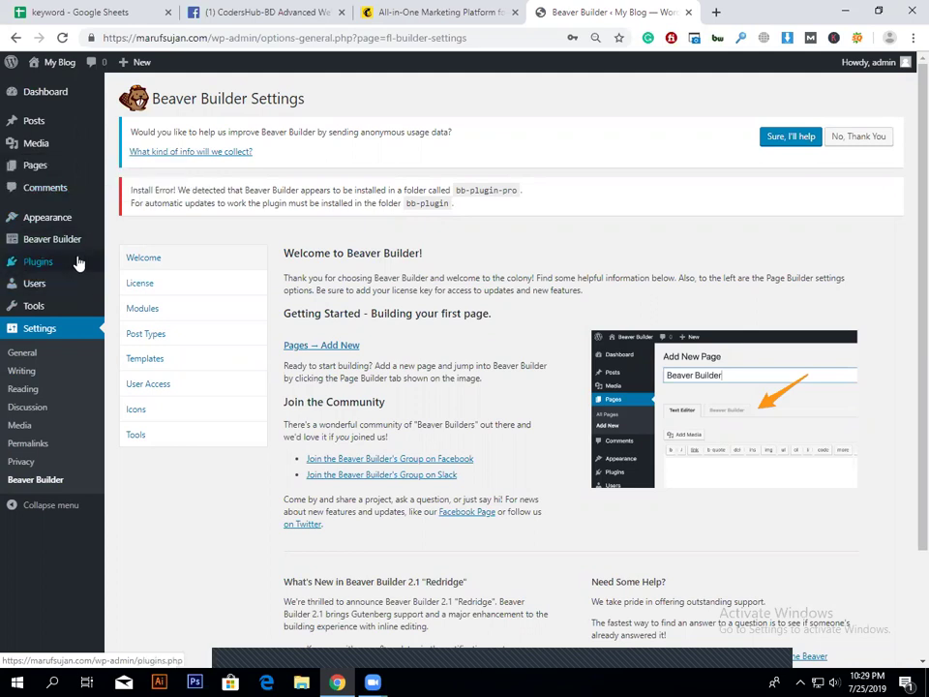
pyautogui.click(125, 267)
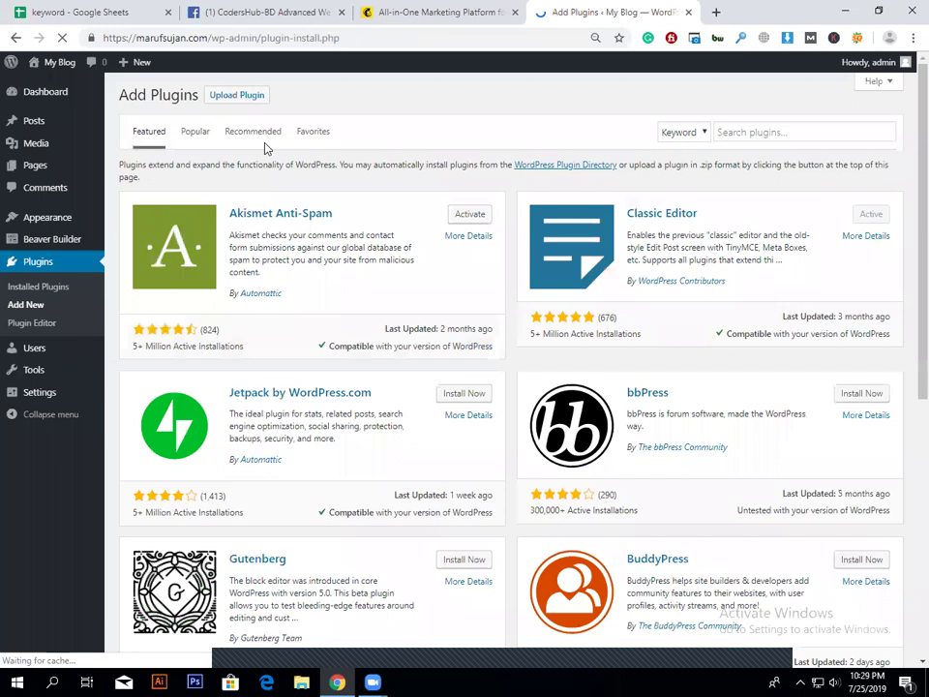
# Step: Upload bb-powerpack.zip, install it, and activate PowerPack for Beaver Builder
pyautogui.click(246, 97)
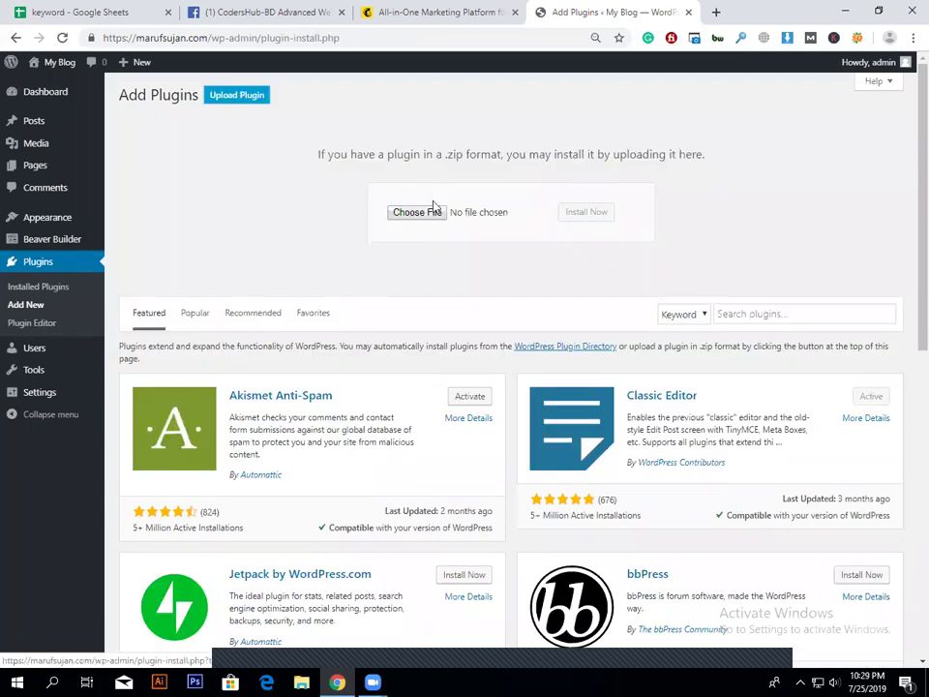
pyautogui.click(418, 214)
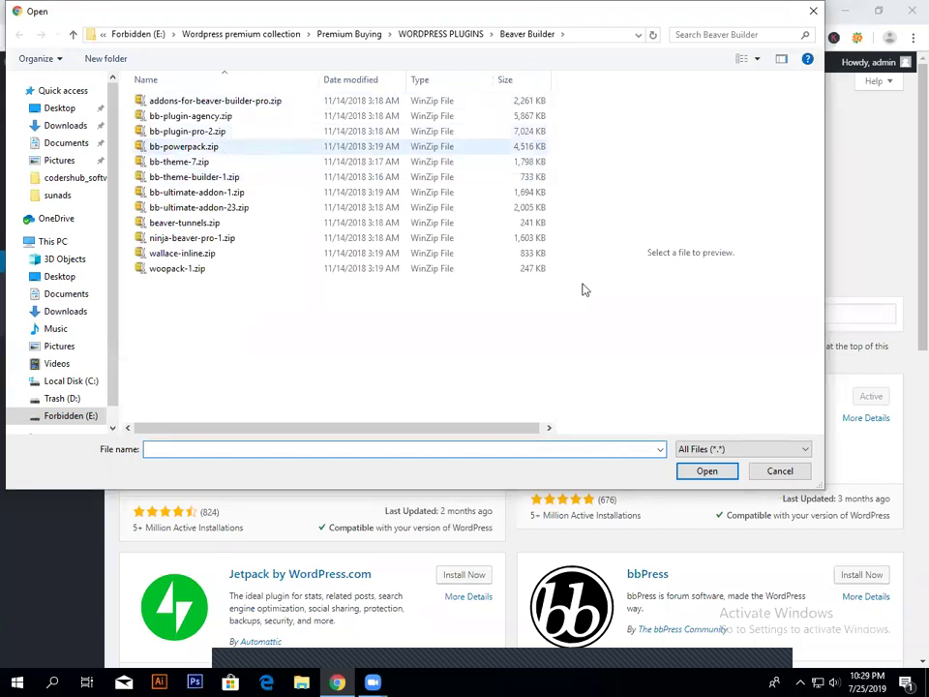
pyautogui.click(184, 146)
pyautogui.click(705, 470)
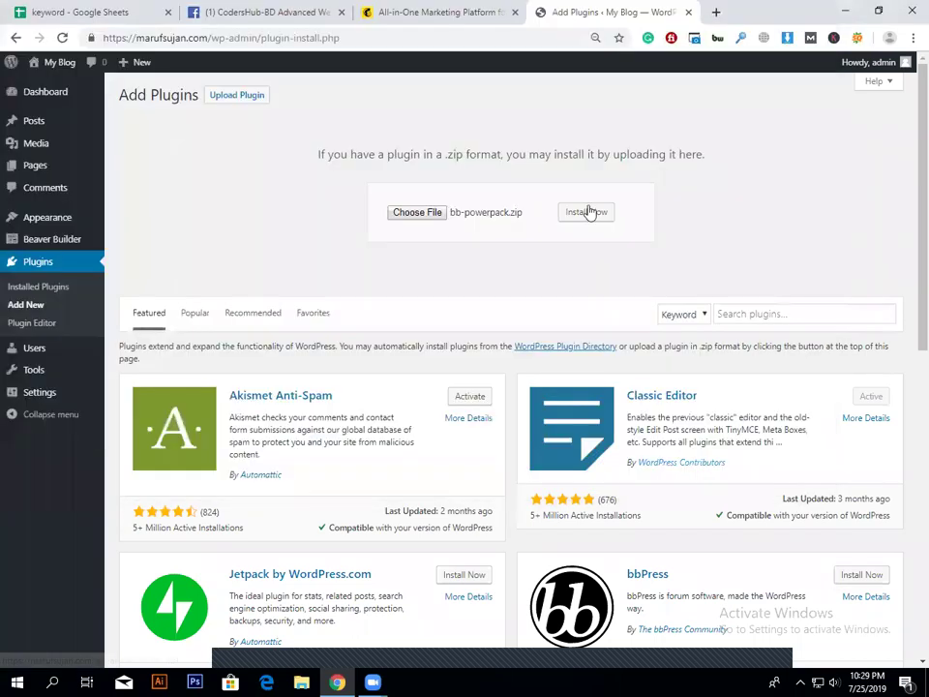
pyautogui.click(587, 212)
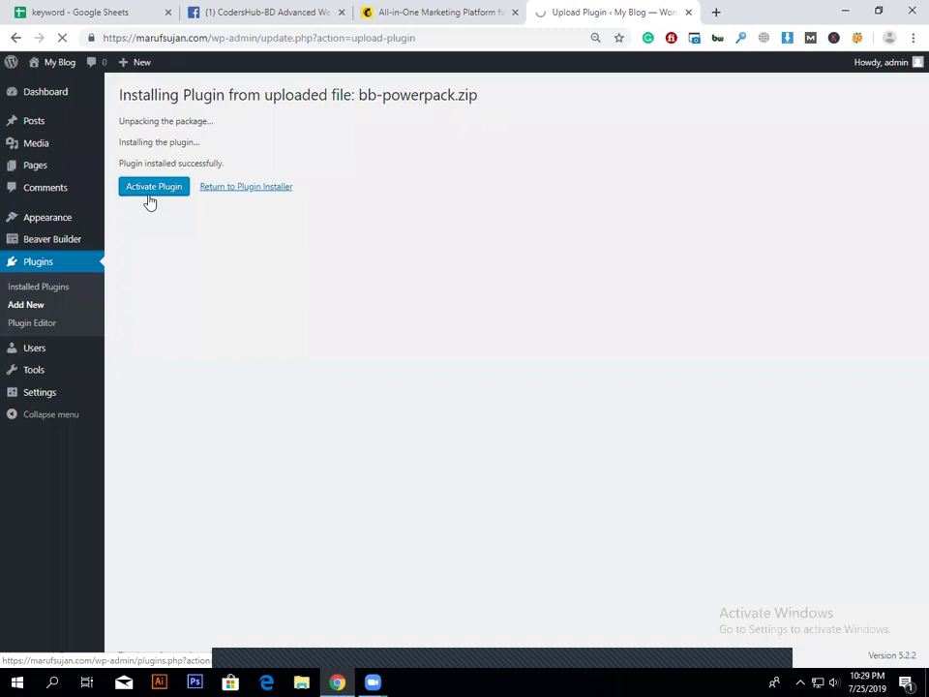
pyautogui.click(149, 193)
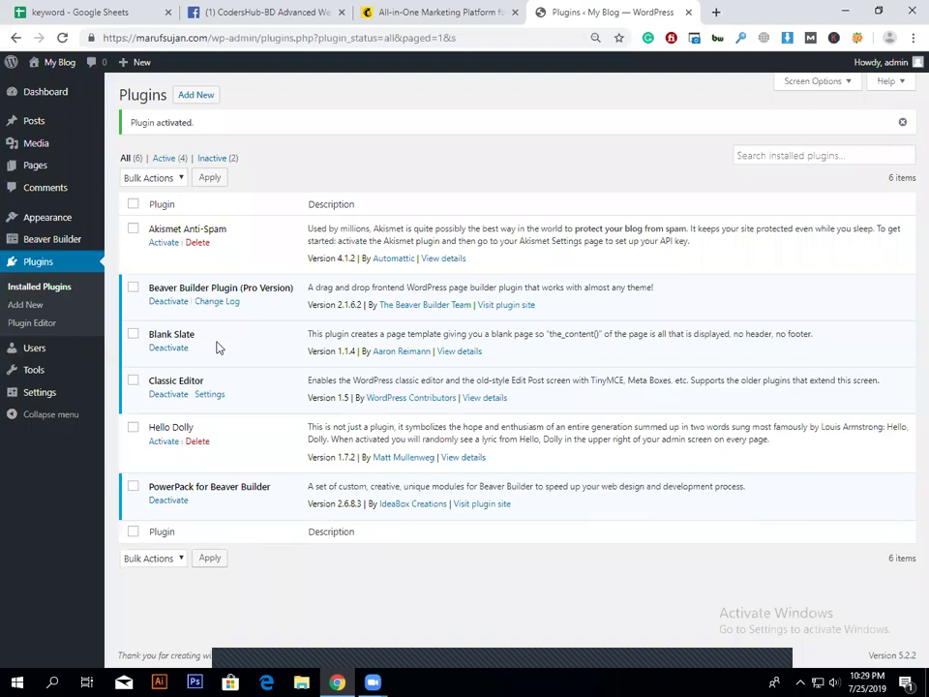
pyautogui.moveTo(566, 289); pyautogui.dragTo(642, 288)
# Step: Highlight the Beaver Builder plugin name, then go to Pages > All Pages
pyautogui.click(123, 280)
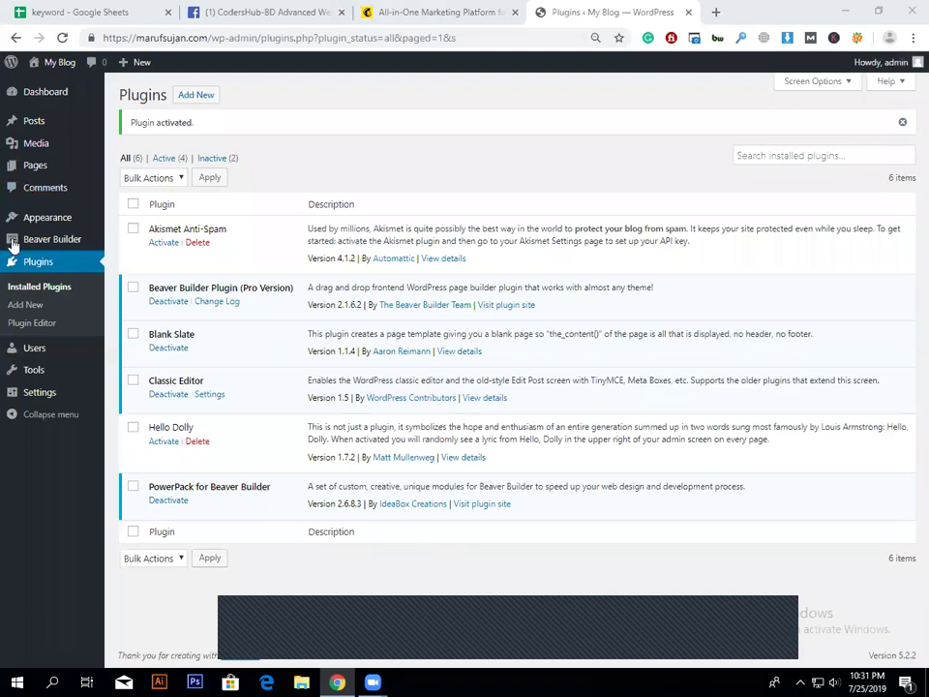
pyautogui.tripleClick(263, 287)
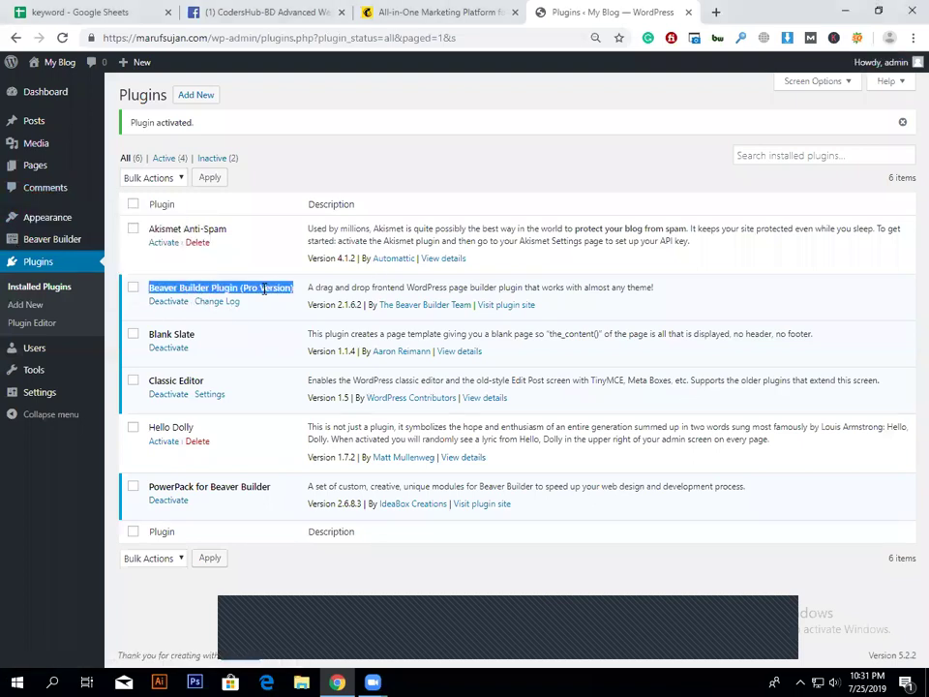
pyautogui.doubleClick(263, 288)
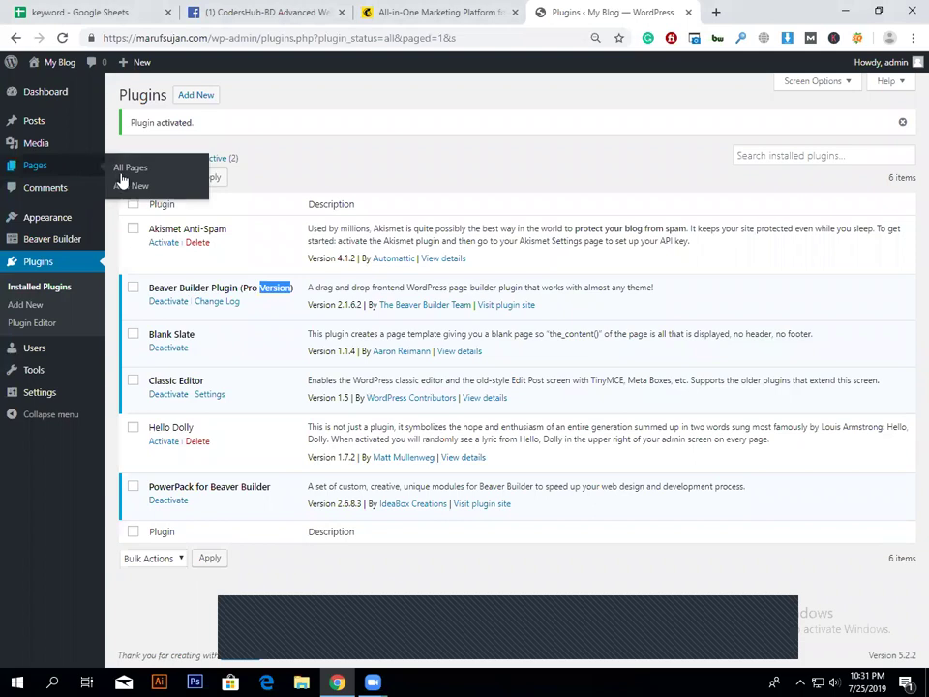
pyautogui.click(122, 175)
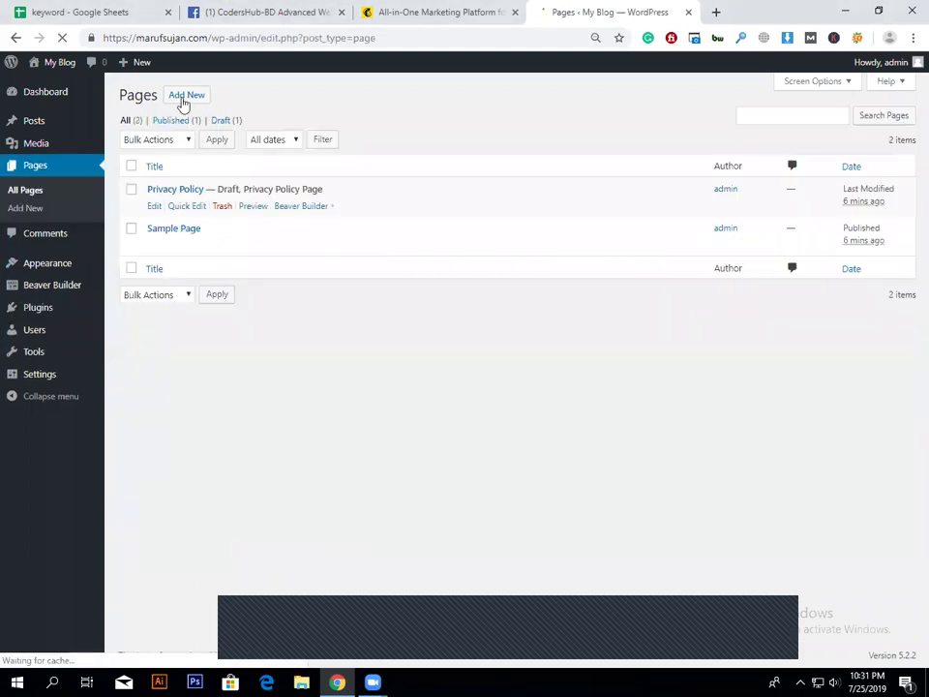
# Step: Create a page titled 'Home' with the Blank Slate template and publish it
pyautogui.click(184, 97)
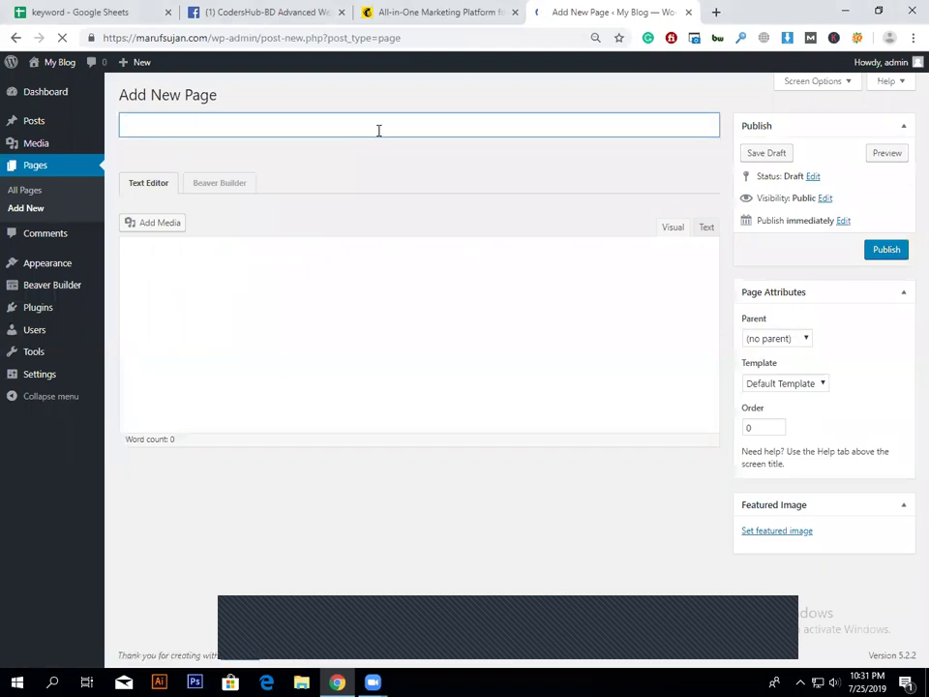
pyautogui.write('Home')
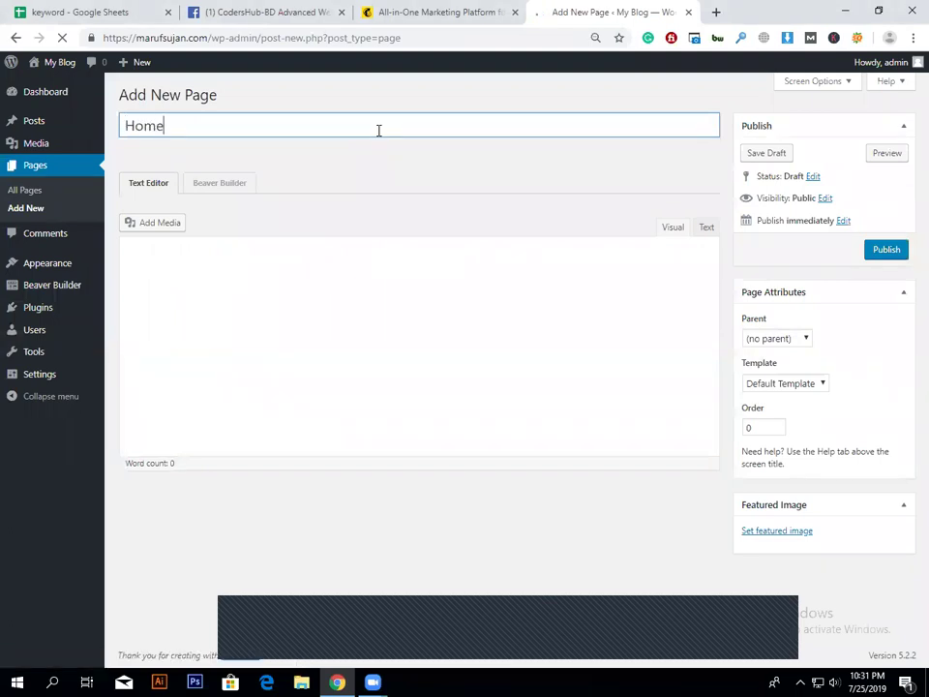
pyautogui.click(815, 386)
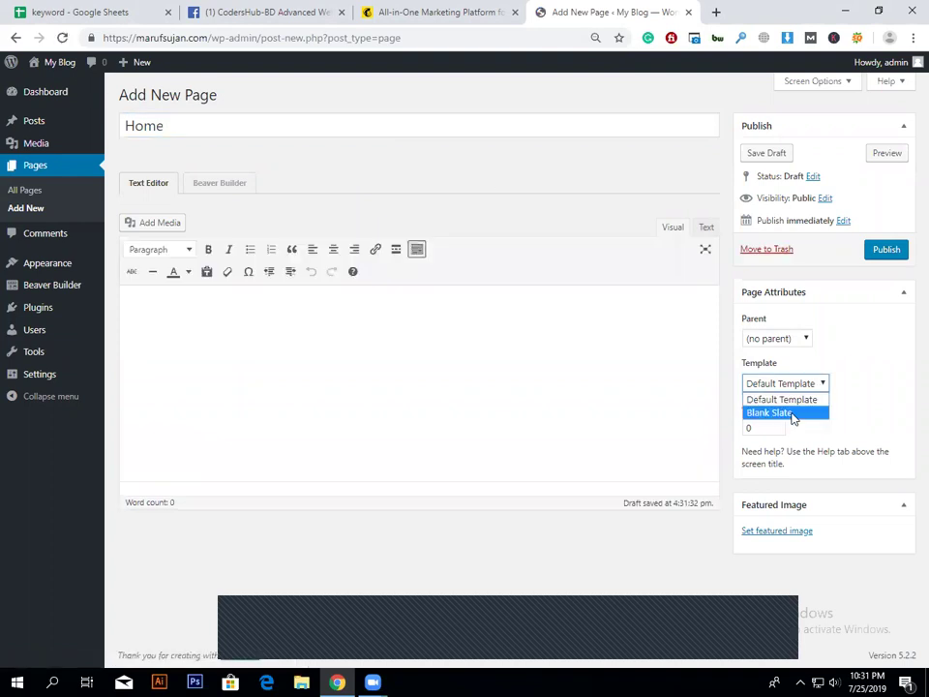
pyautogui.click(792, 414)
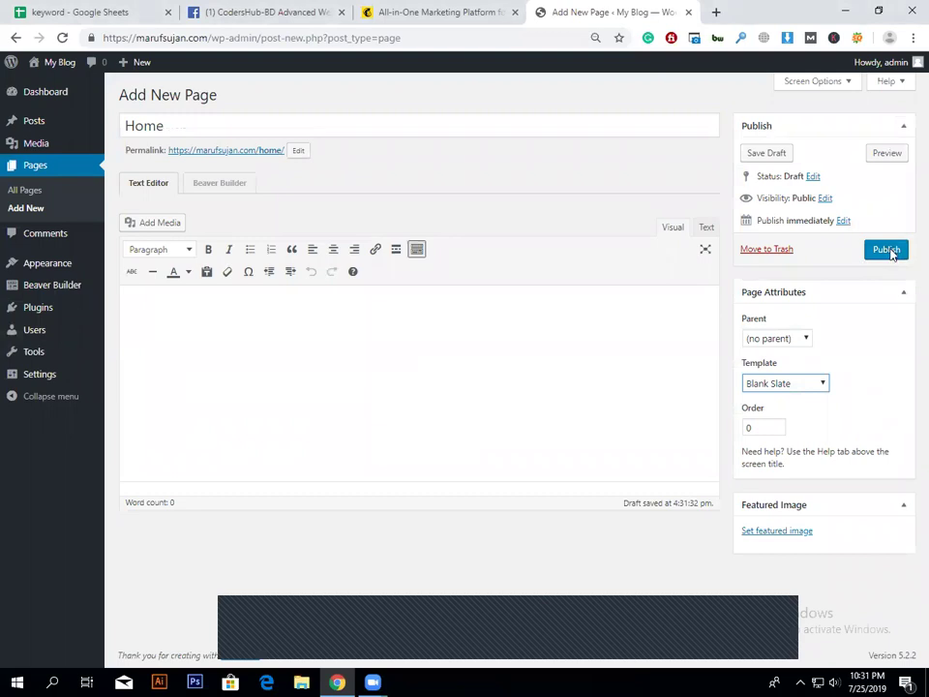
pyautogui.click(889, 250)
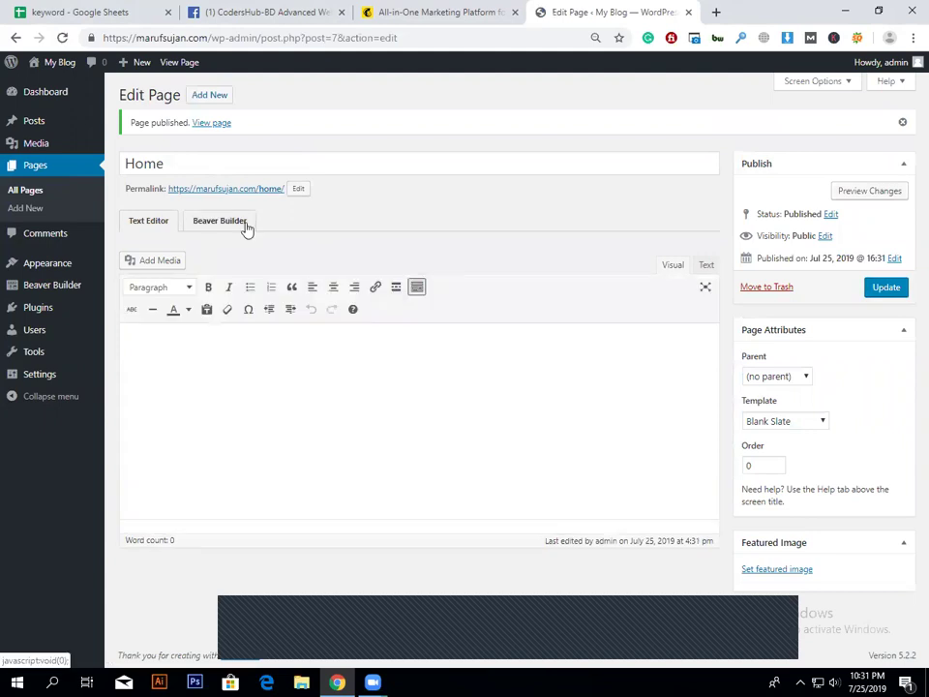
# Step: Launch Beaver Builder on the Home page and dismiss the welcome tour
pyautogui.click(220, 220)
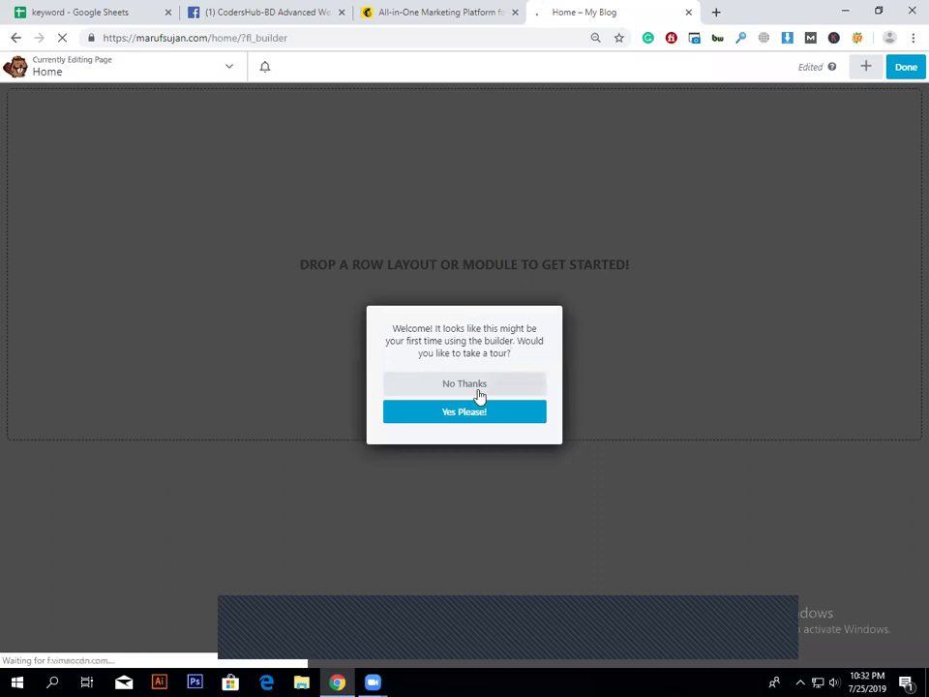
pyautogui.click(610, 365)
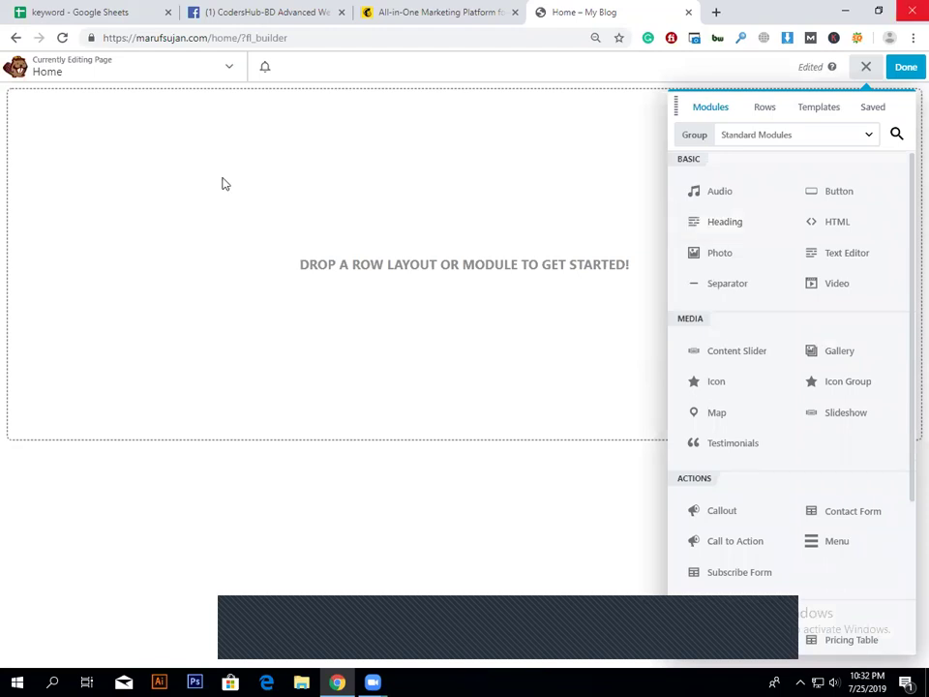
# Step: Browse PowerPack Modules, switch back to Standard Modules, then show the row layouts
pyautogui.scroll(-3, 840, 319)
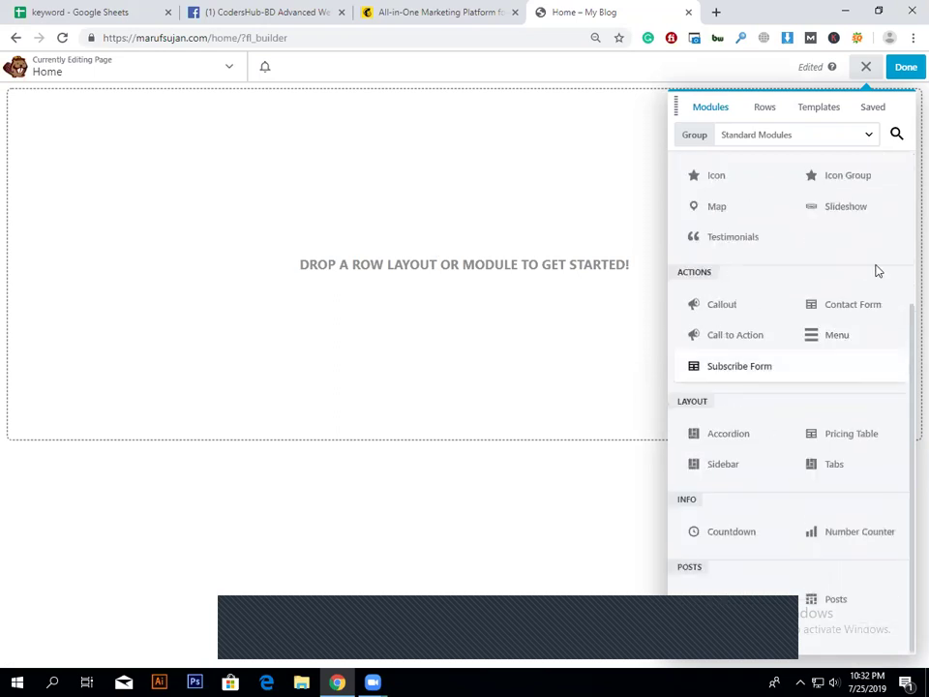
pyautogui.scroll(3, 695, 135)
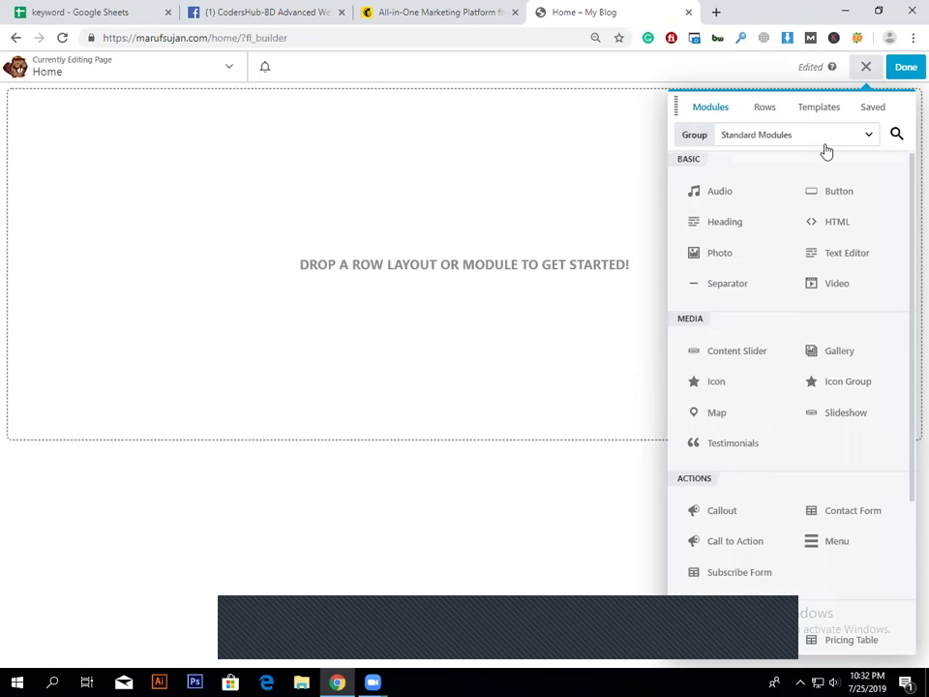
pyautogui.click(854, 137)
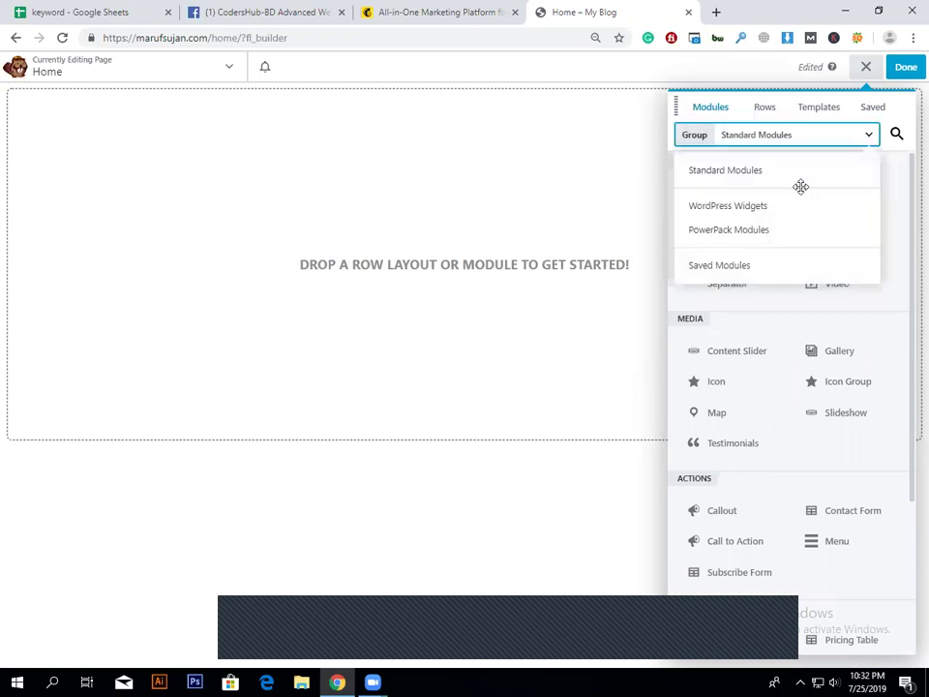
pyautogui.click(781, 231)
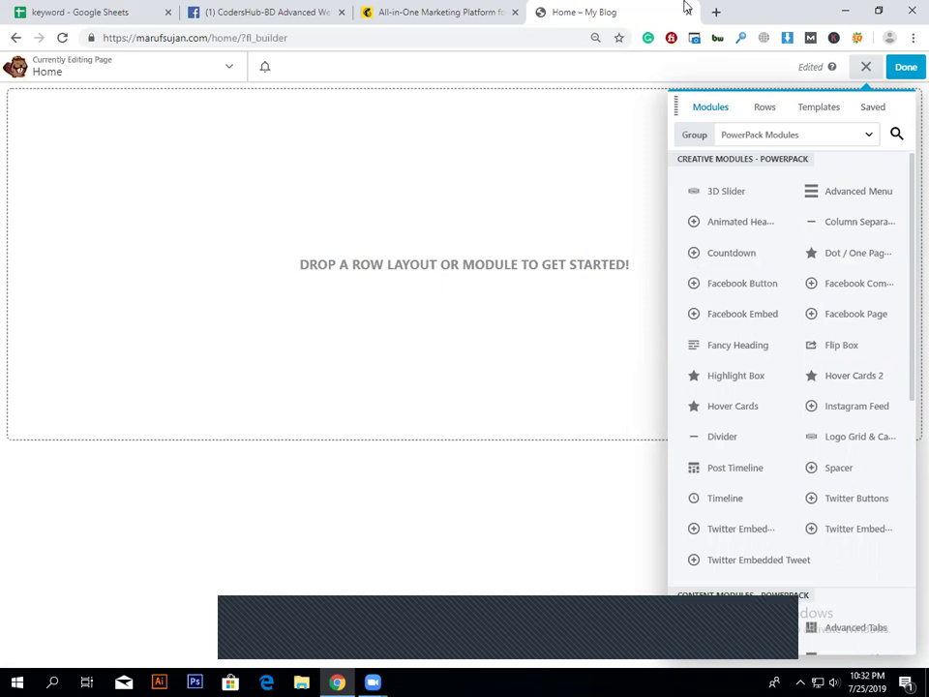
pyautogui.scroll(-5, 886, 525)
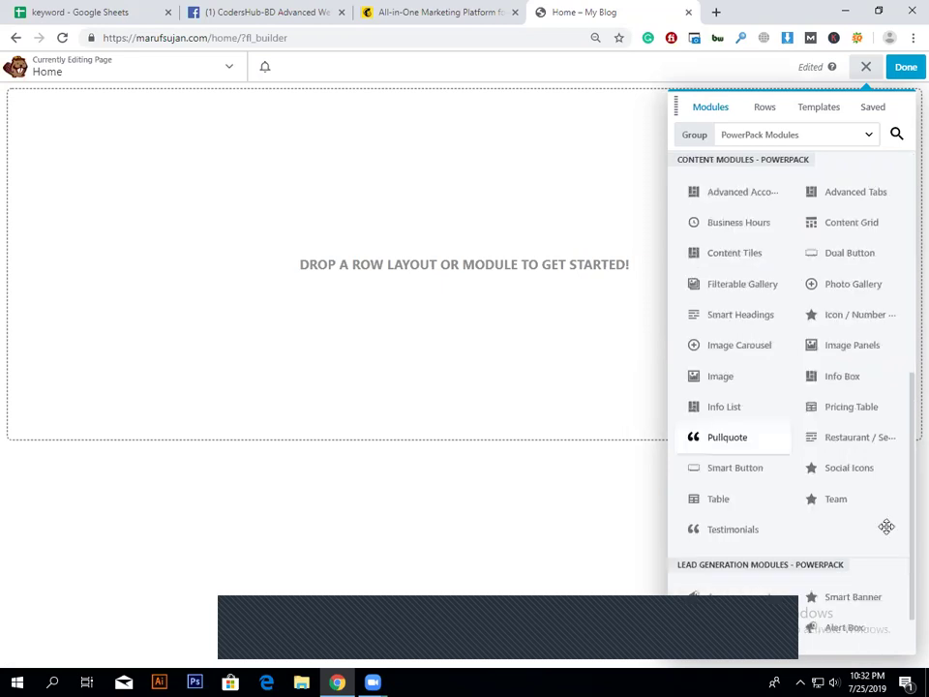
pyautogui.scroll(-1, 886, 527)
pyautogui.scroll(4, 887, 527)
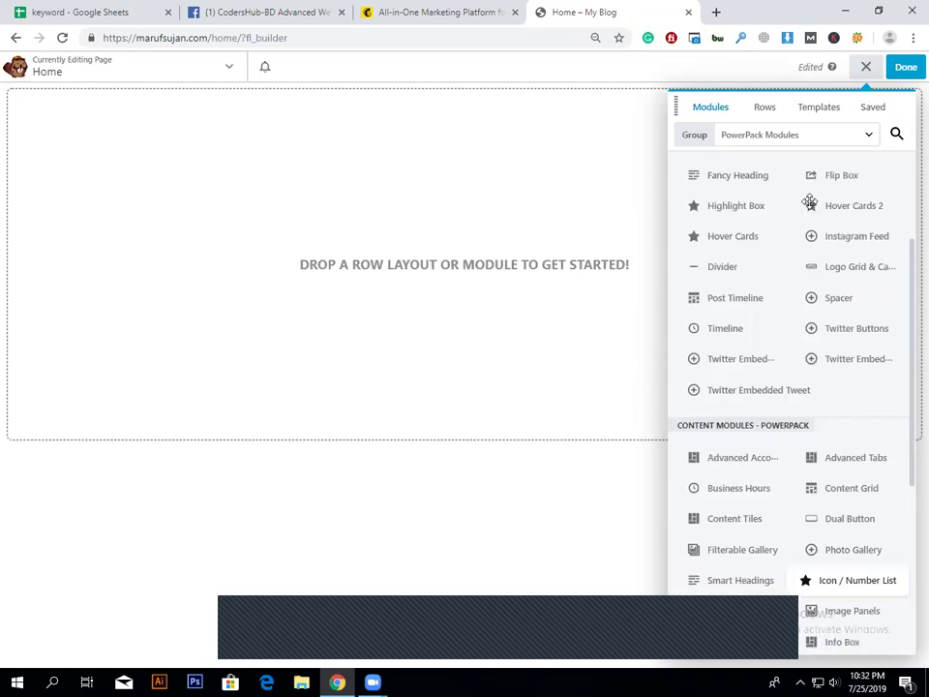
pyautogui.click(842, 141)
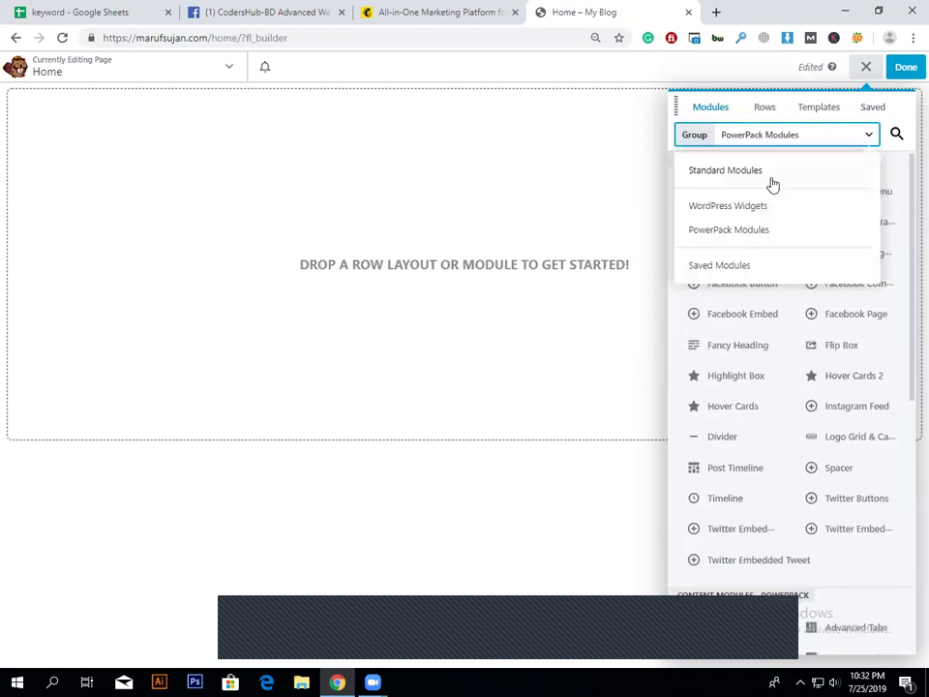
pyautogui.click(771, 175)
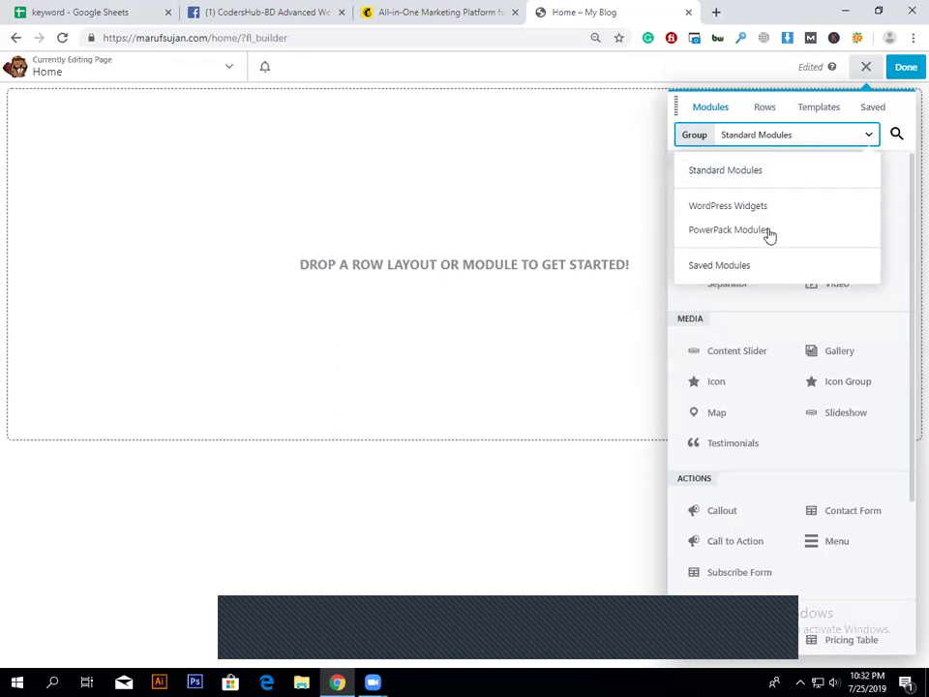
pyautogui.click(777, 113)
# Step: Add a 1 Column row to the top of the Home page, set its width to Full Width, and save
pyautogui.moveTo(754, 182); pyautogui.dragTo(428, 192)
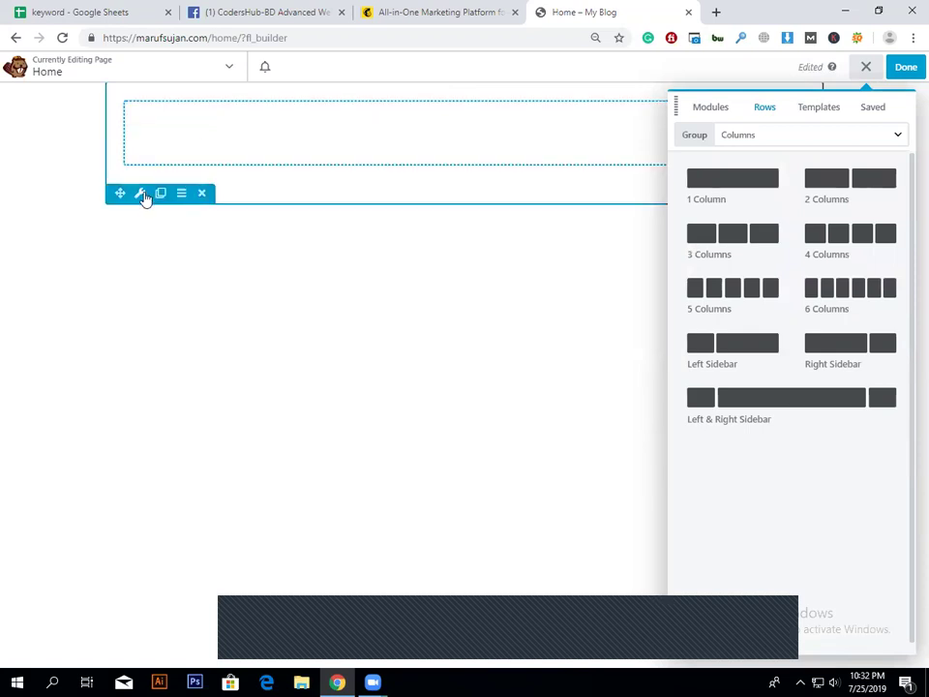
pyautogui.click(140, 195)
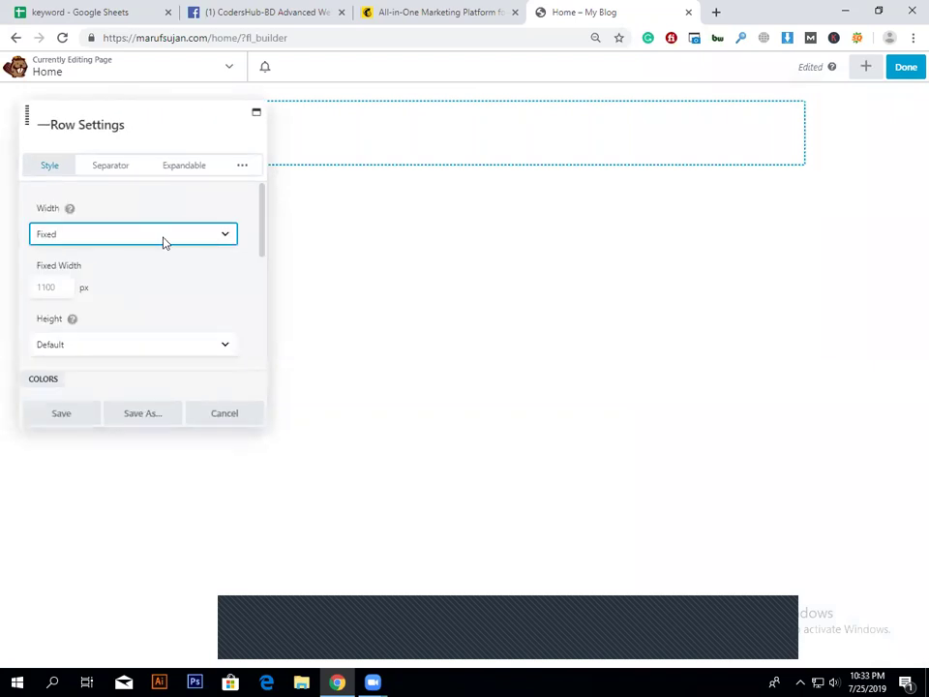
pyautogui.click(162, 271)
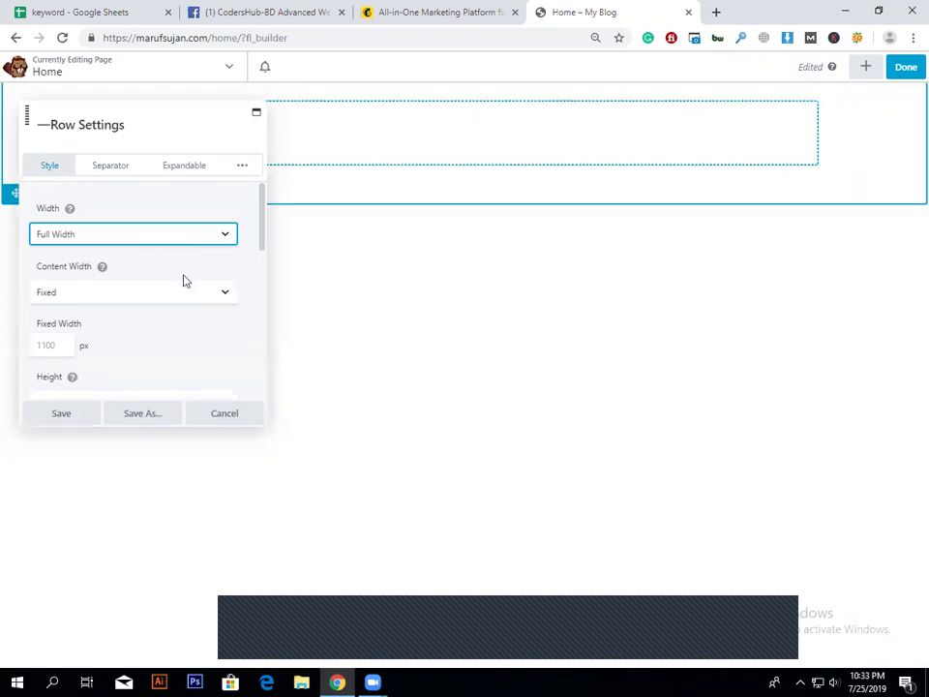
pyautogui.scroll(-5, 175, 325)
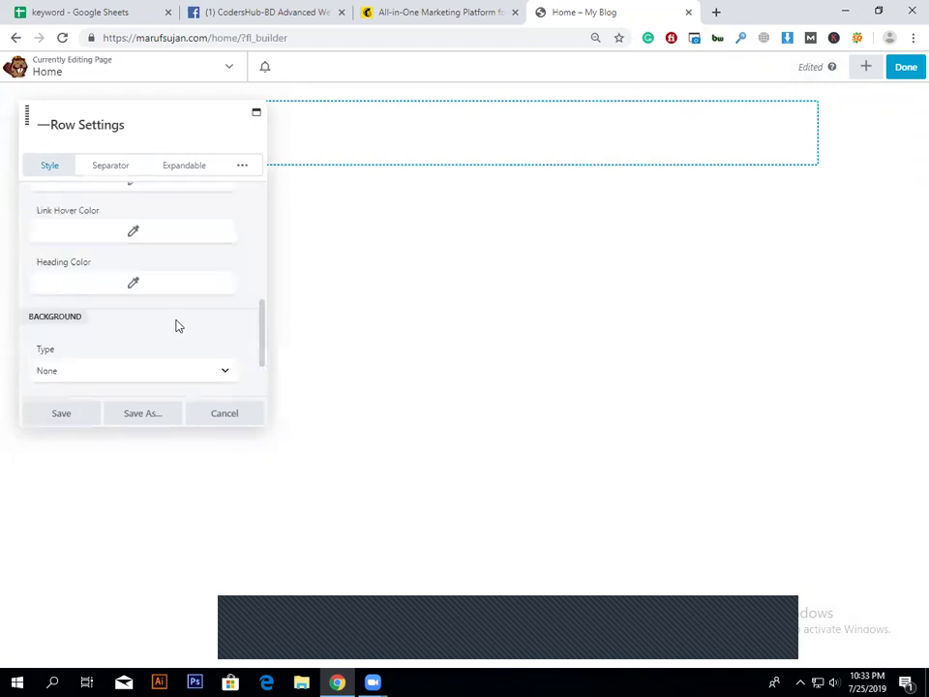
pyautogui.scroll(-2, 175, 325)
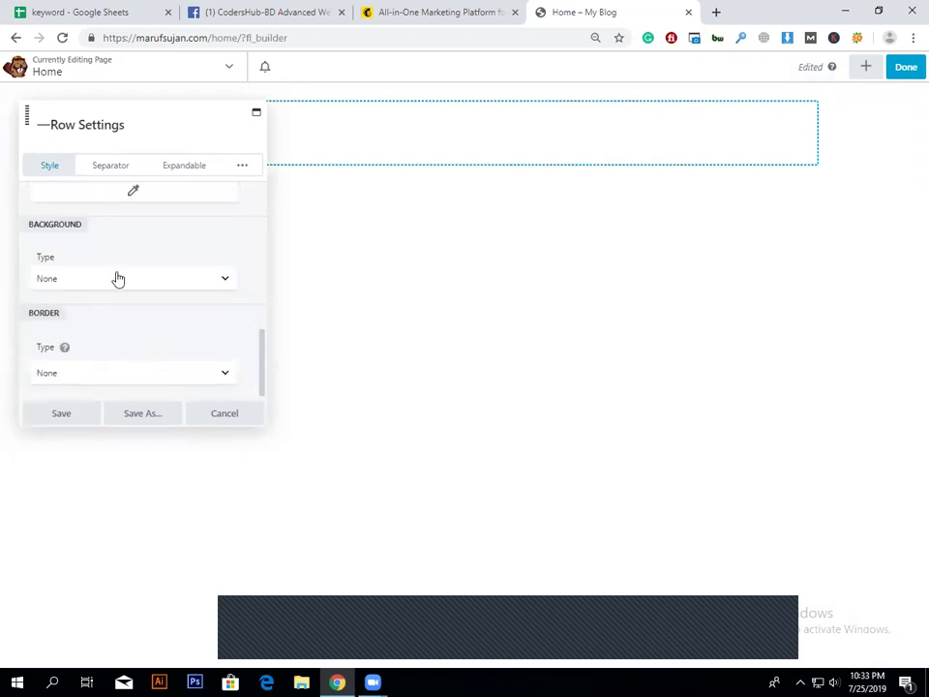
pyautogui.click(110, 166)
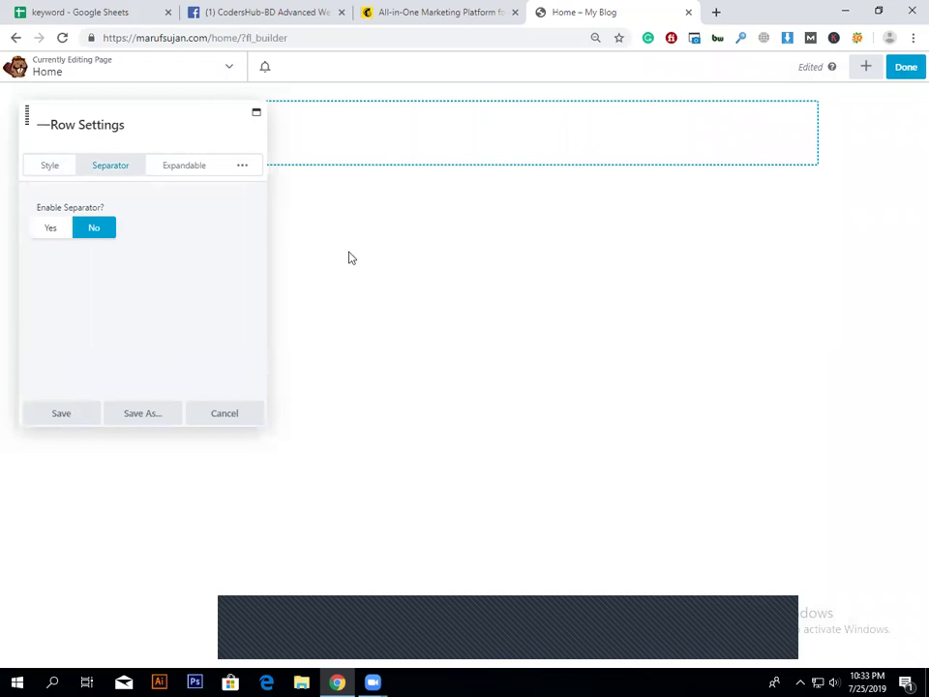
pyautogui.press('Return')
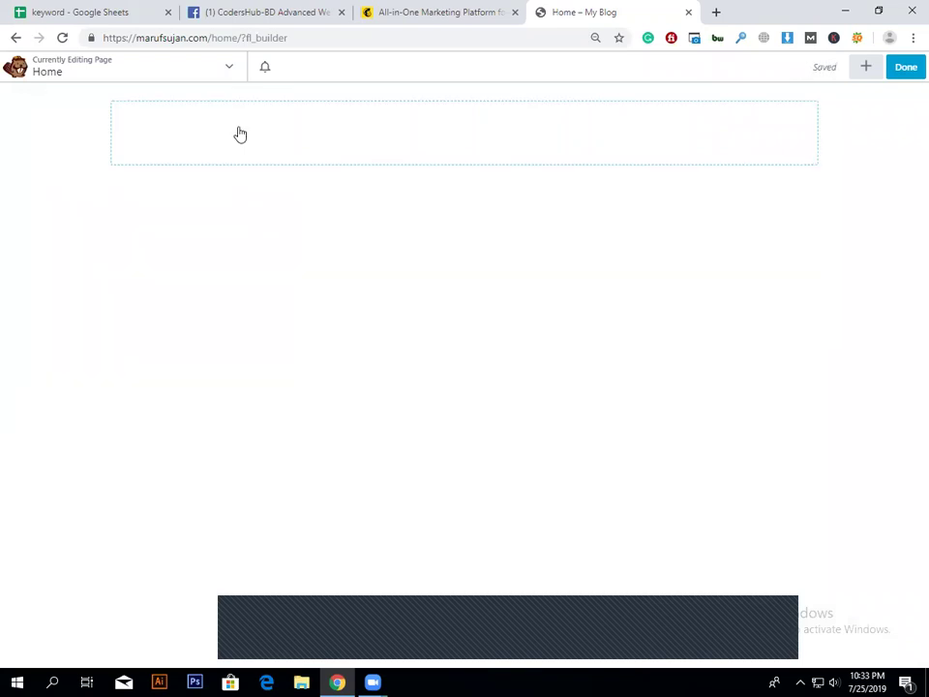
pyautogui.moveTo(56, 149)
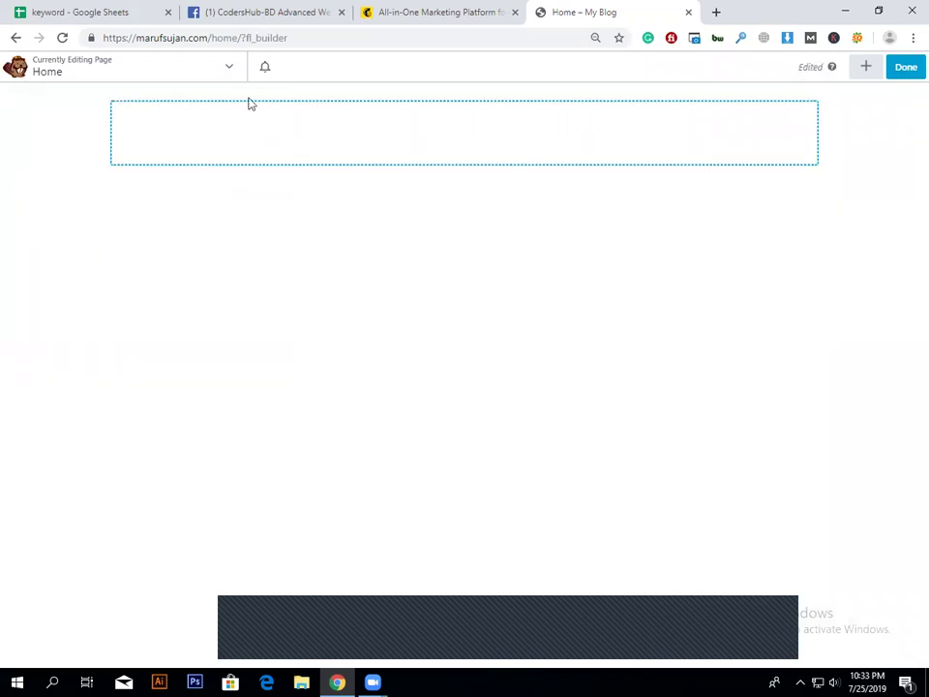
# Step: Look through the column's settings, including its advanced section, then close them unchanged
pyautogui.moveTo(167, 116)
pyautogui.click(209, 136)
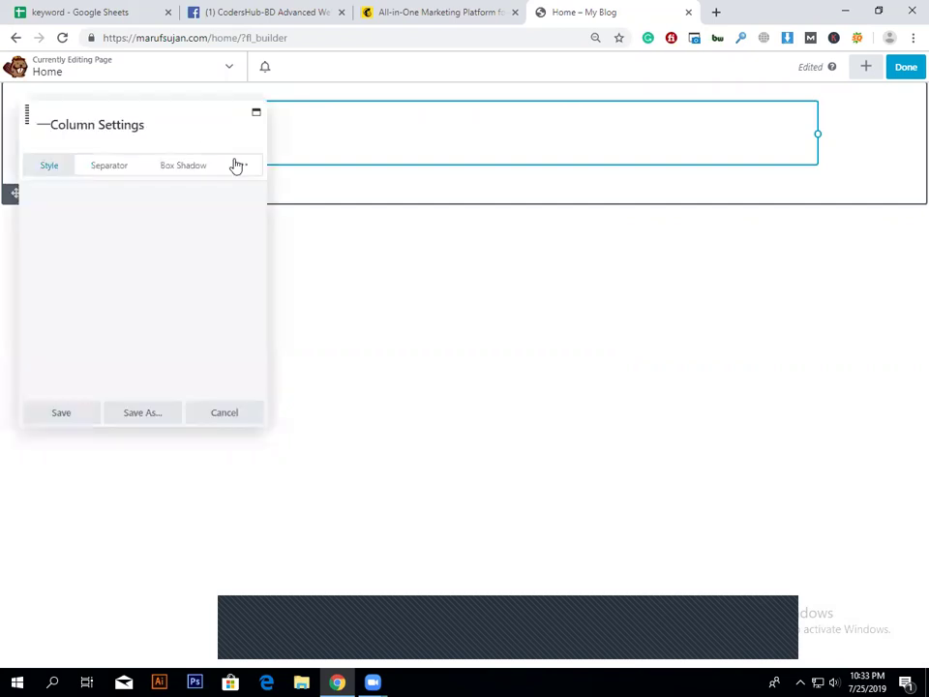
pyautogui.scroll(-10, 193, 294)
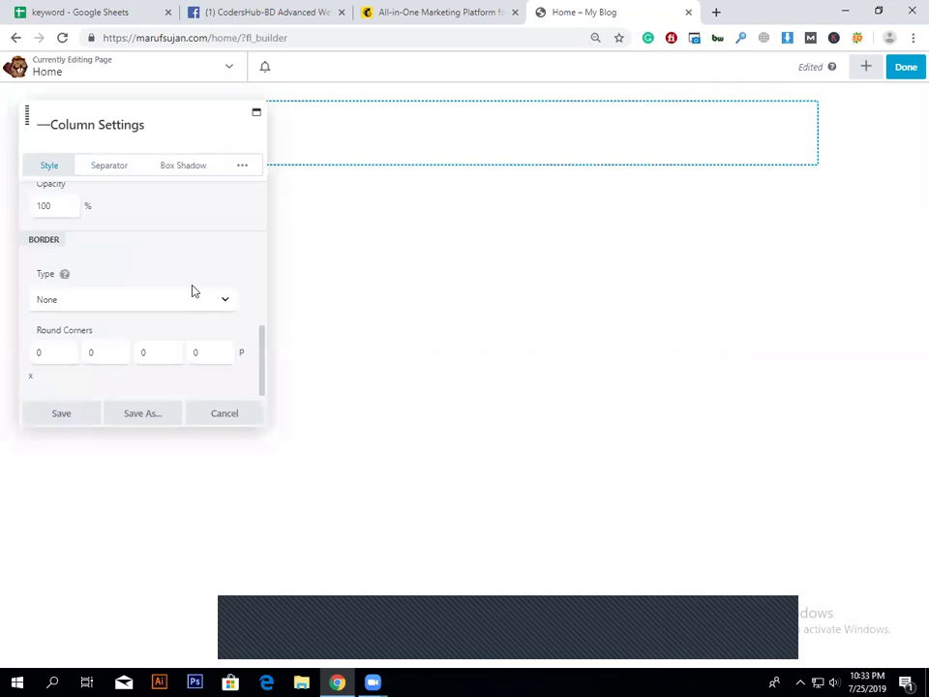
pyautogui.click(232, 174)
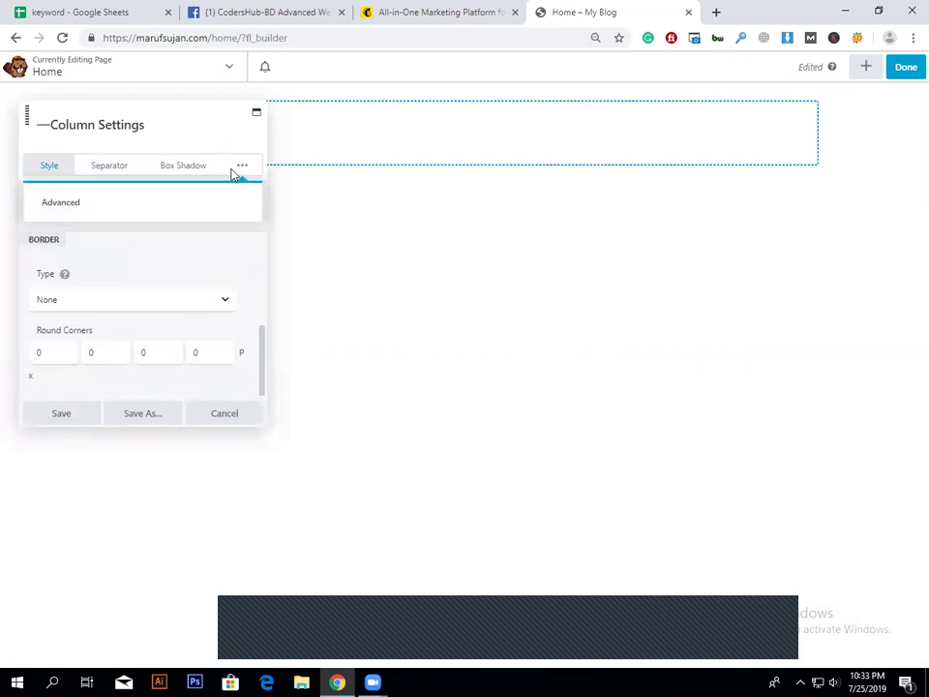
pyautogui.click(187, 206)
pyautogui.scroll(-3, 137, 299)
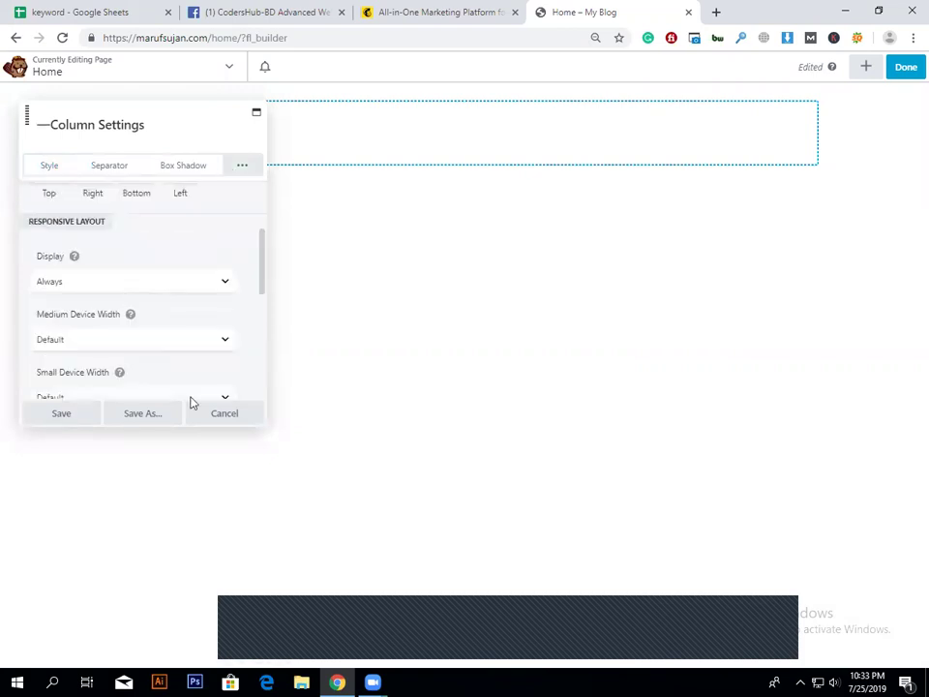
pyautogui.scroll(-4, 190, 403)
pyautogui.click(250, 417)
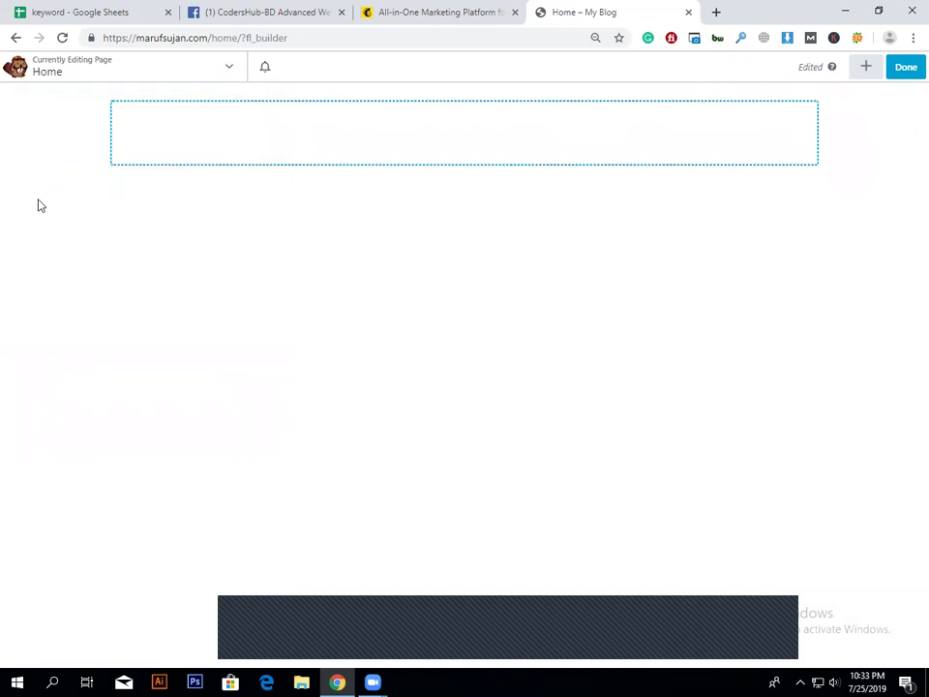
# Step: Reopen Row Settings and edit the top margin and top padding in the Advanced spacing options
pyautogui.click(39, 194)
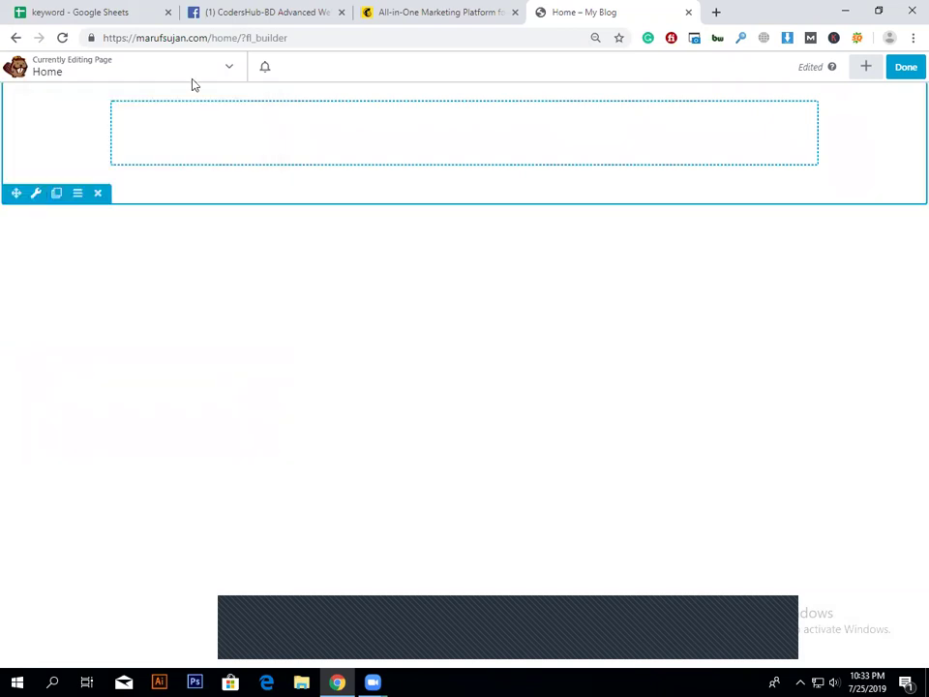
pyautogui.click(247, 169)
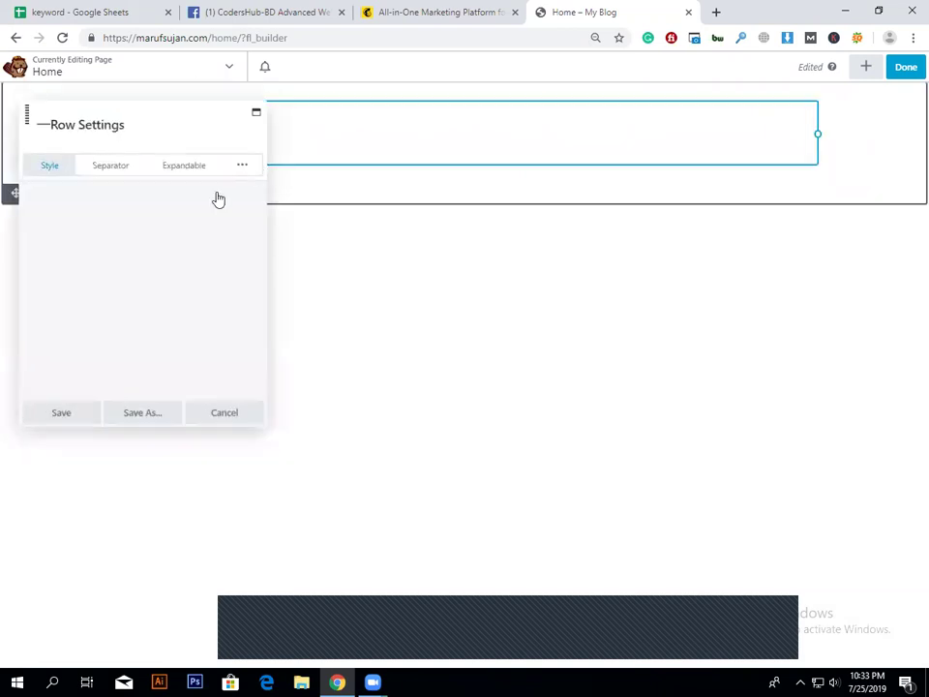
pyautogui.click(173, 232)
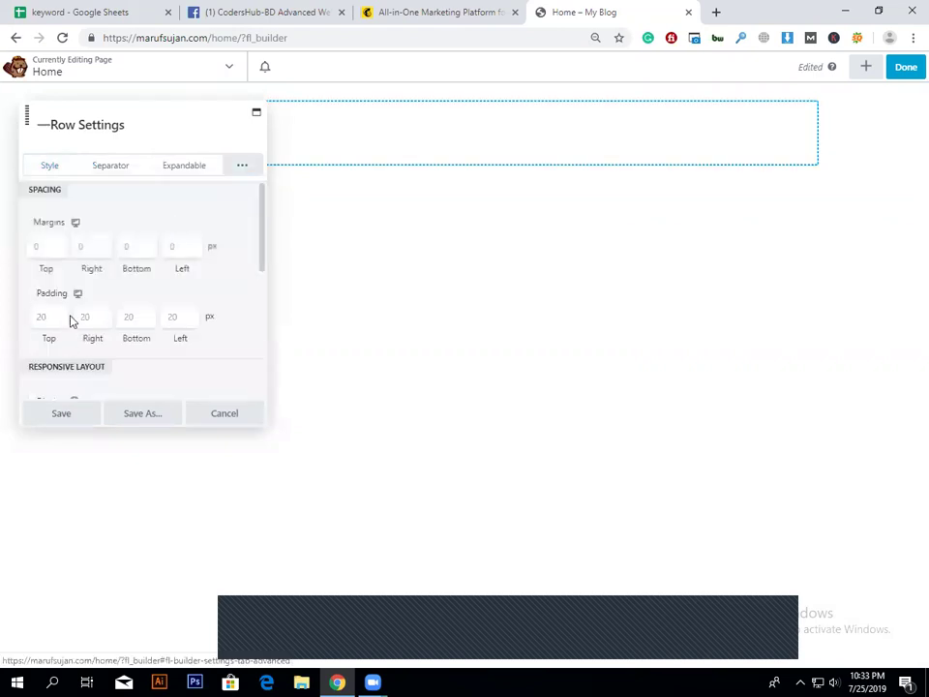
pyautogui.click(51, 244)
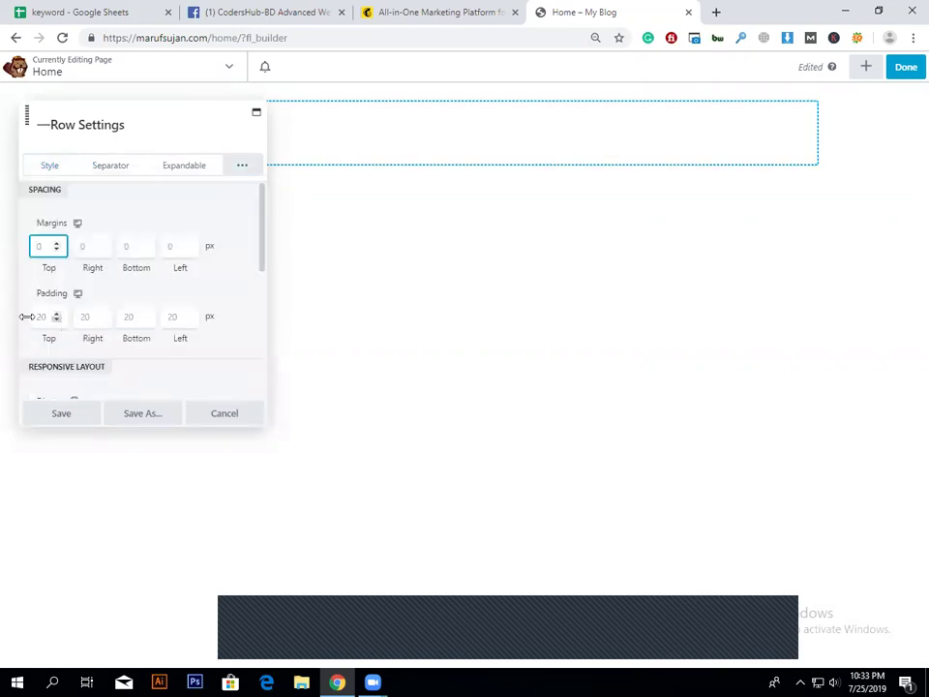
pyautogui.click(40, 318)
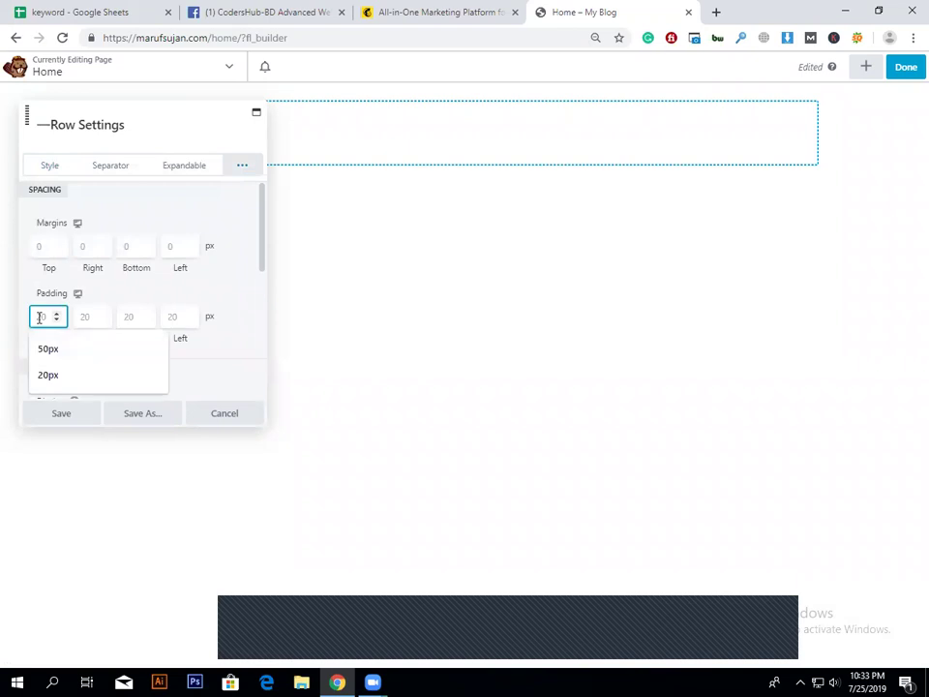
pyautogui.press('Tab')
pyautogui.press('Tab')
pyautogui.press('Tab')
pyautogui.press('Tab')
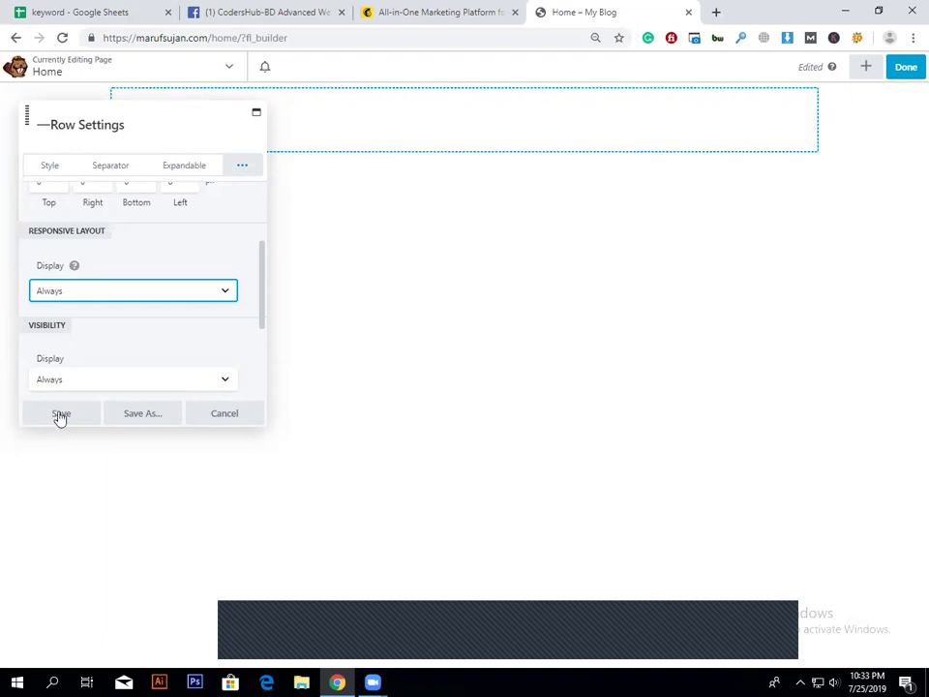
# Step: Review the row spacing options, show the Expandable option, and bring up the Style colour fields
pyautogui.scroll(2, 135, 339)
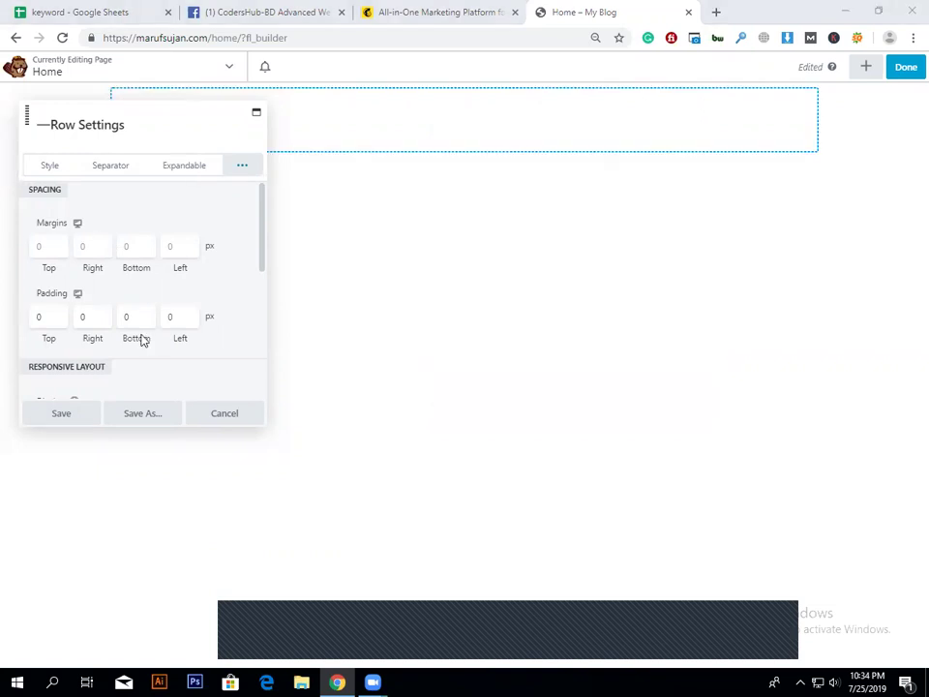
pyautogui.scroll(-4, 145, 339)
pyautogui.scroll(3, 97, 281)
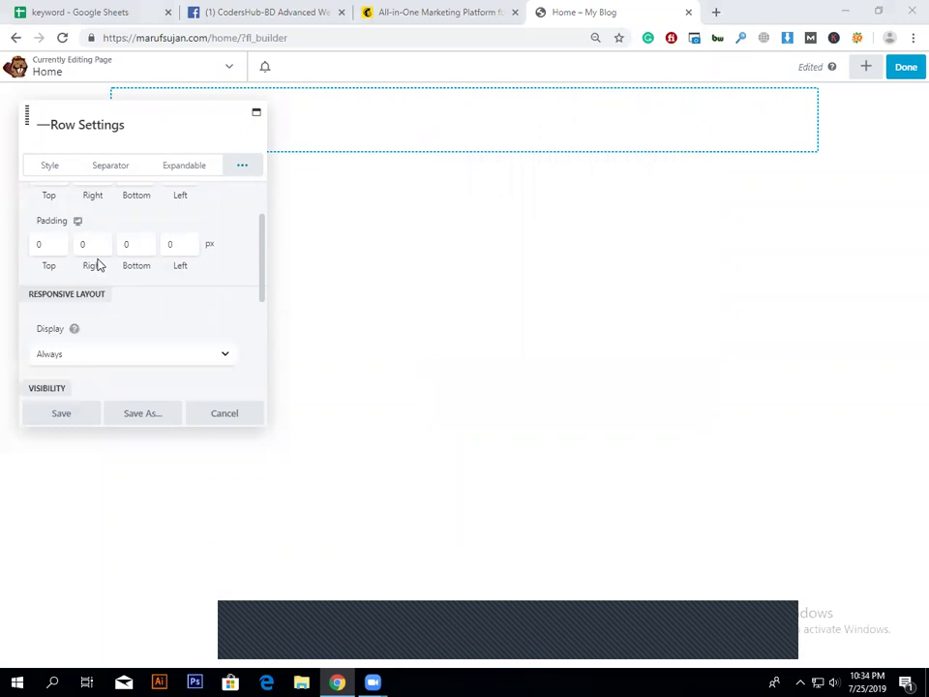
pyautogui.scroll(2, 143, 294)
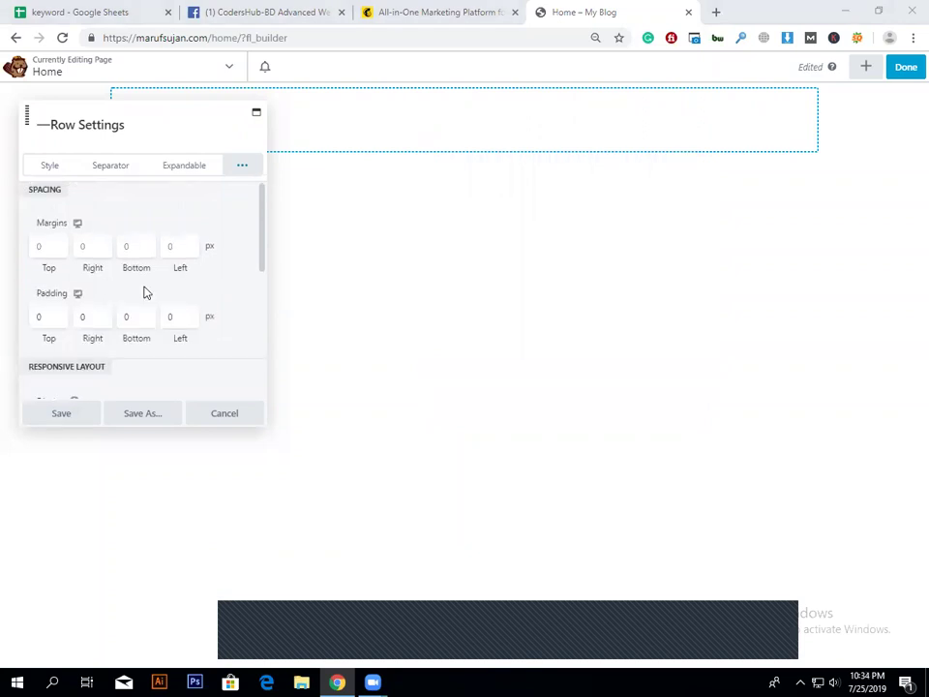
pyautogui.scroll(-4, 244, 339)
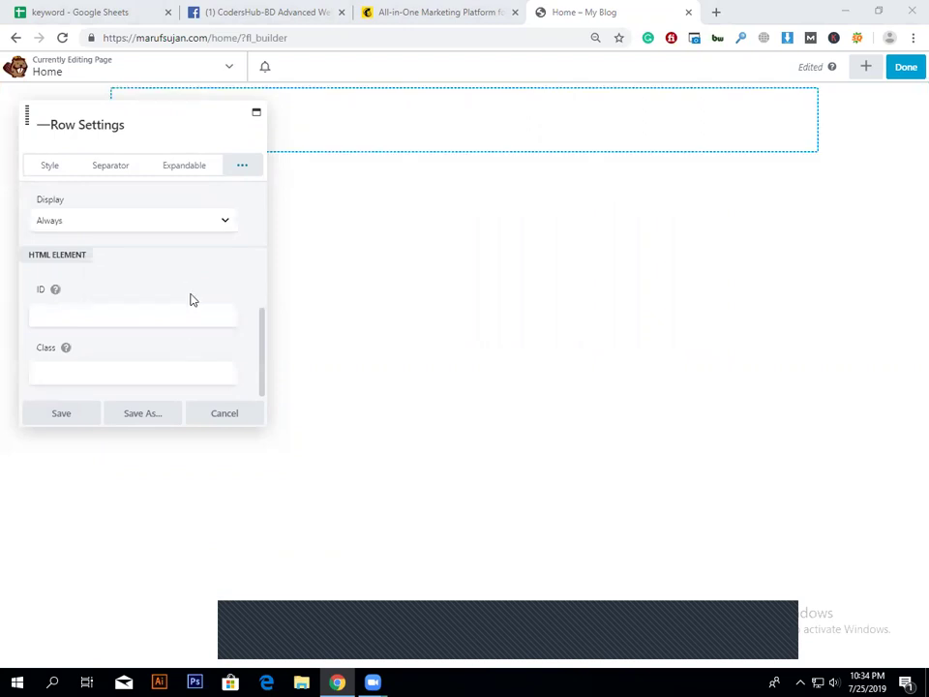
pyautogui.scroll(2, 204, 301)
pyautogui.scroll(2, 204, 300)
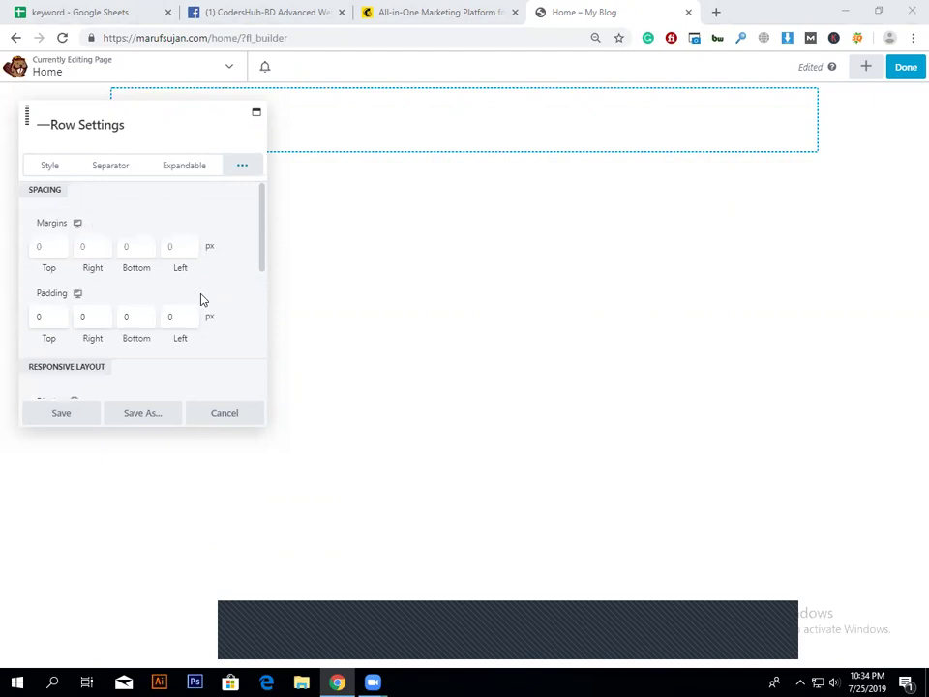
pyautogui.click(61, 418)
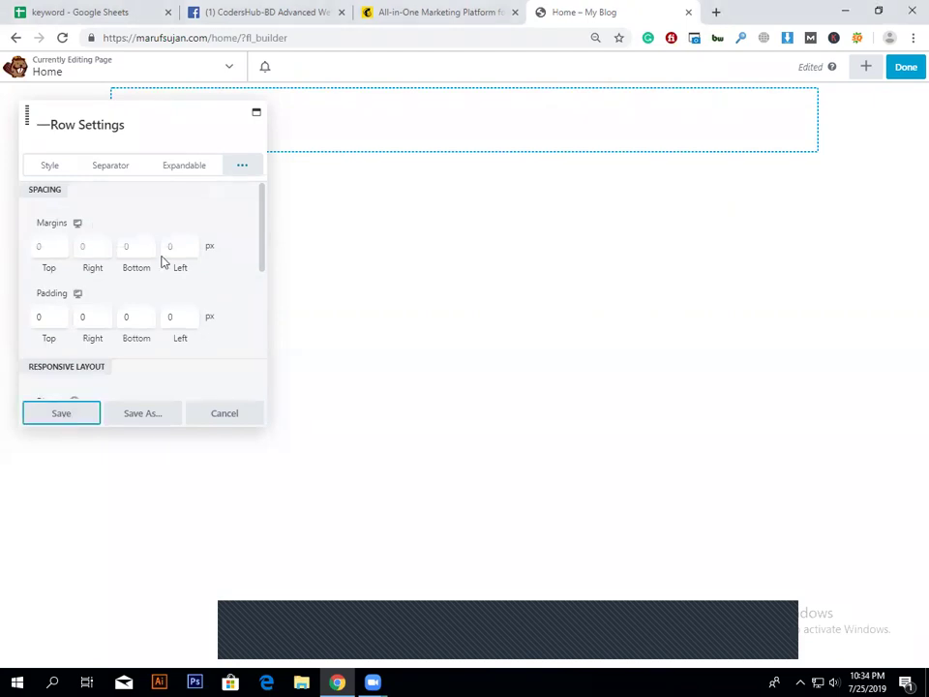
pyautogui.click(195, 174)
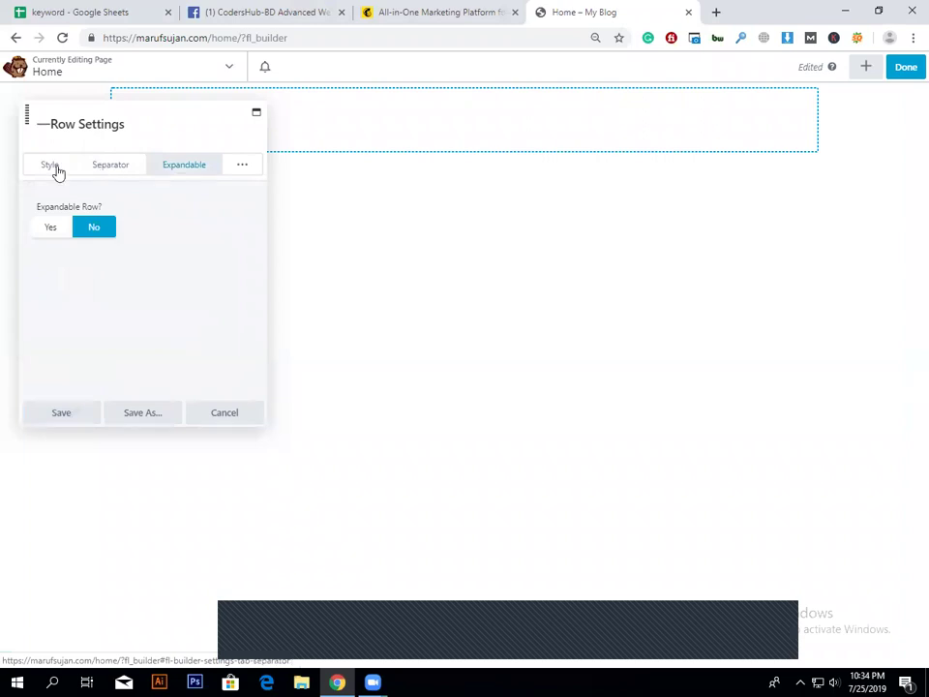
pyautogui.click(50, 166)
pyautogui.scroll(-5, 143, 288)
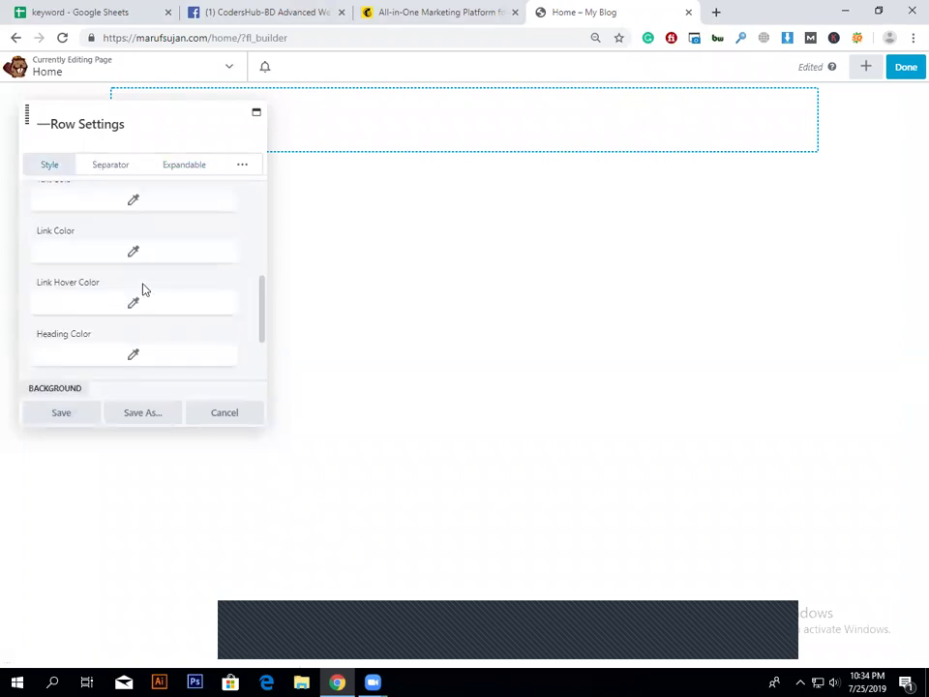
# Step: Set the row's Content Width to Full Width, check its help tip, and save Row Settings
pyautogui.scroll(5, 143, 289)
pyautogui.click(176, 290)
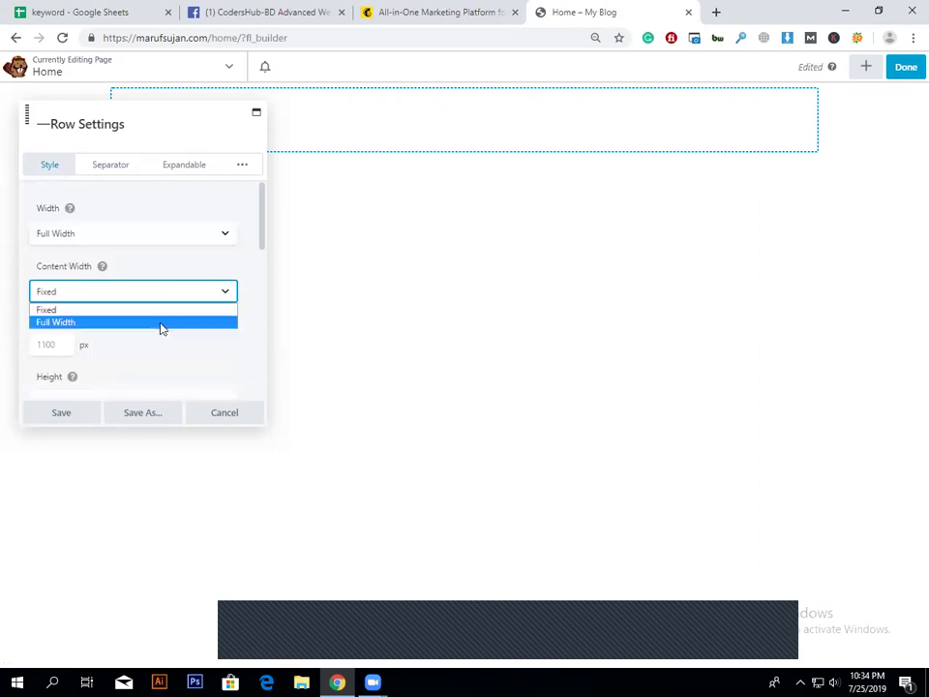
pyautogui.click(161, 322)
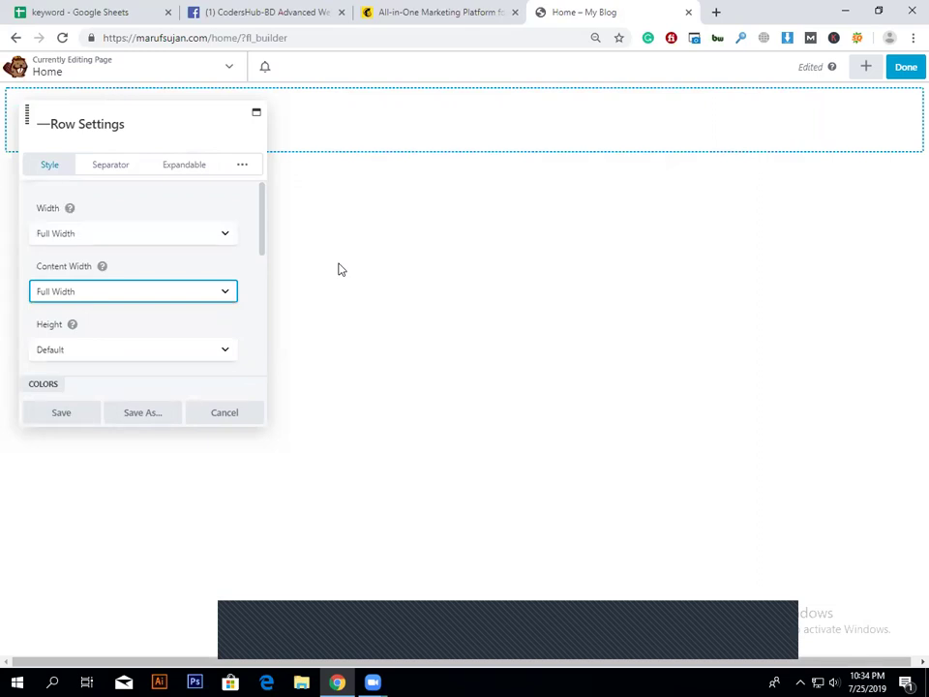
pyautogui.click(218, 296)
pyautogui.click(223, 286)
pyautogui.click(101, 266)
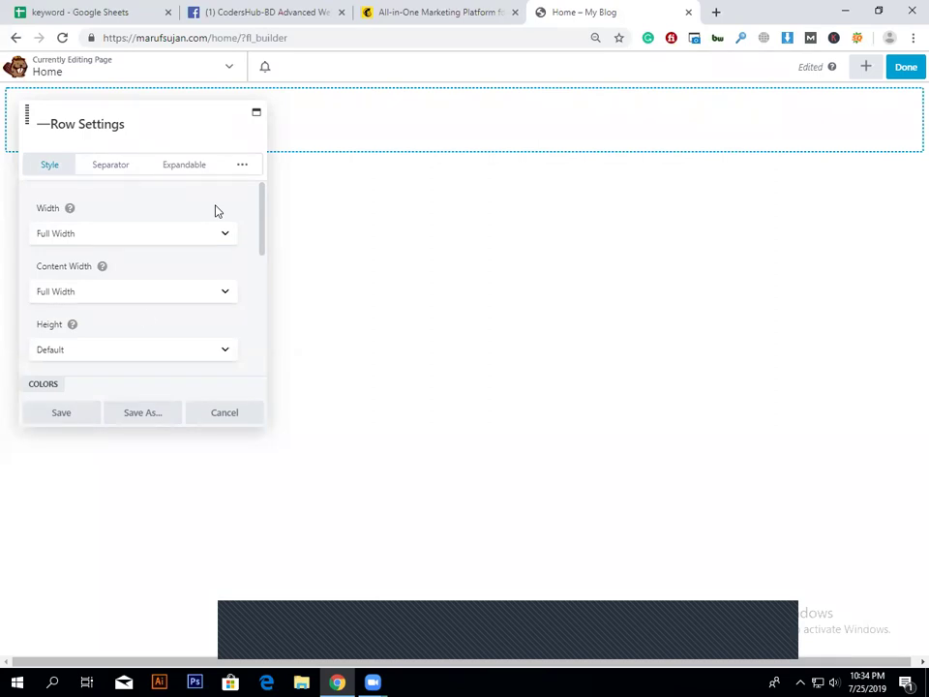
pyautogui.click(85, 412)
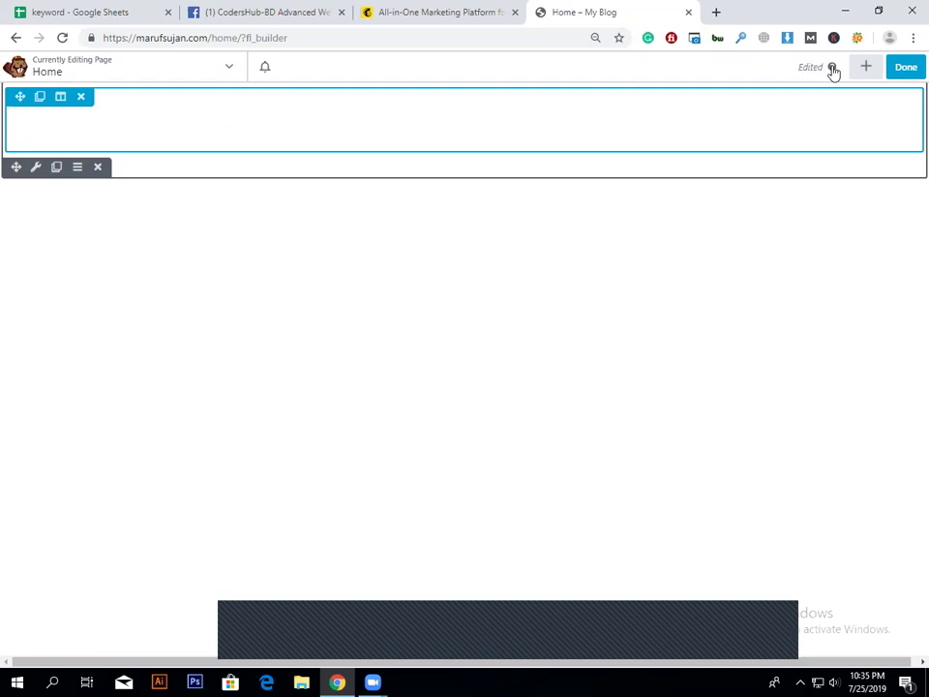
# Step: Drag a Heading module from the standard Modules list into the full-width row
pyautogui.click(867, 68)
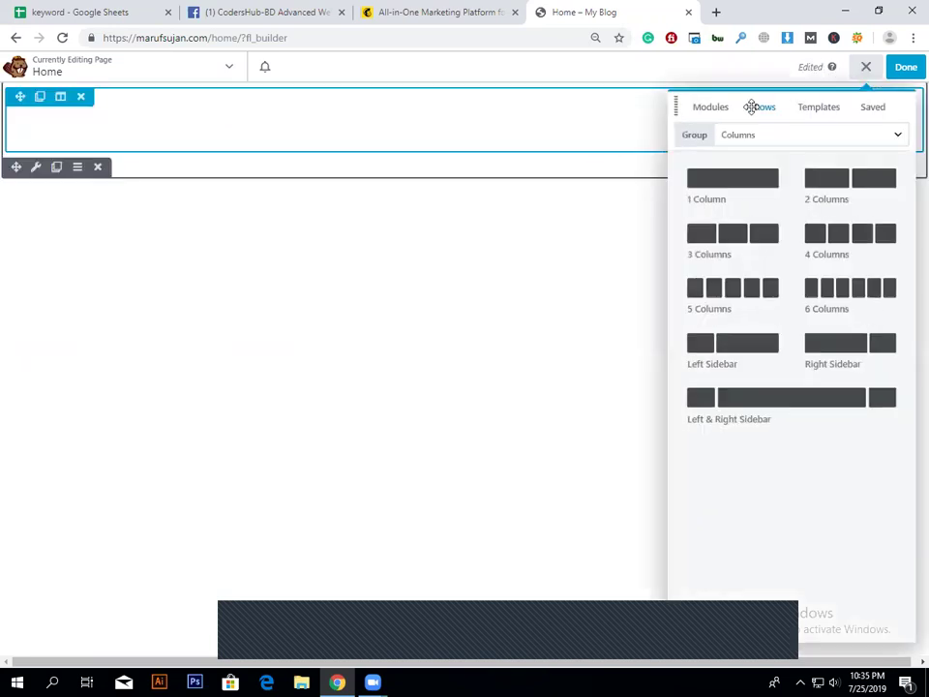
pyautogui.click(713, 108)
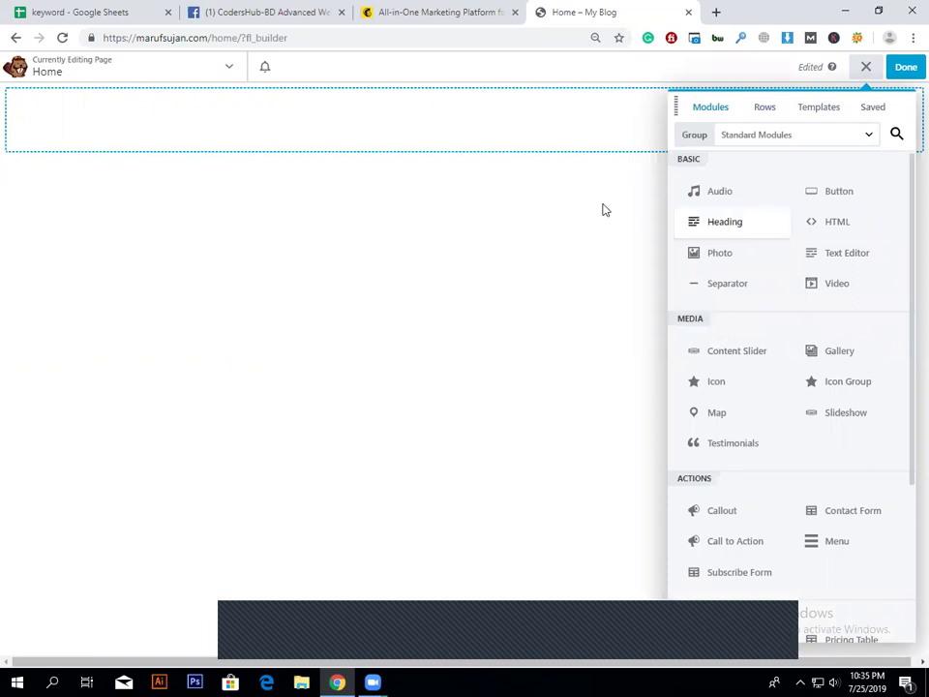
pyautogui.moveTo(602, 210); pyautogui.dragTo(514, 159)
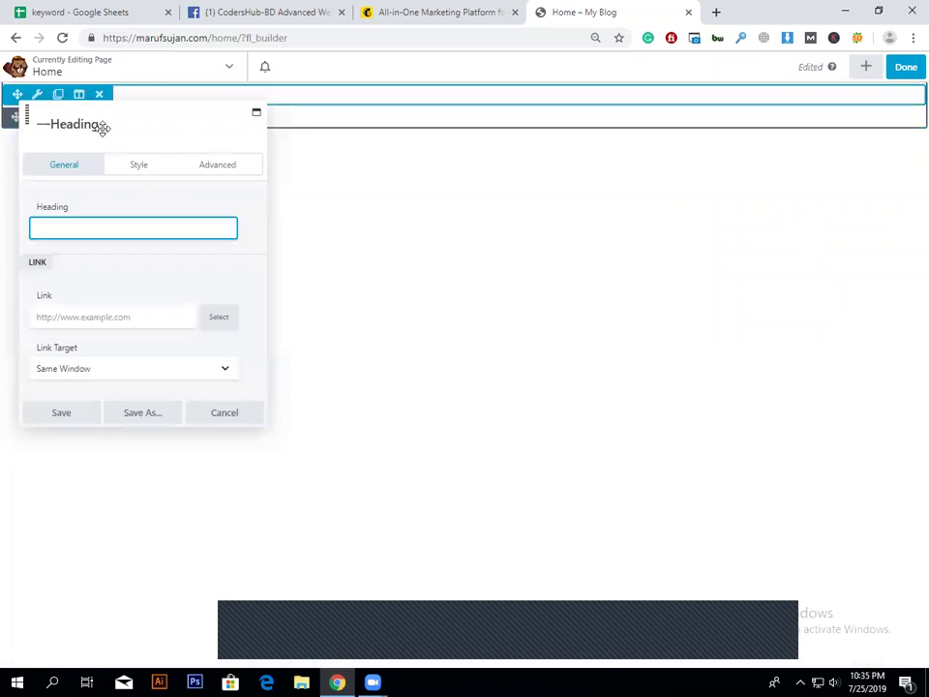
# Step: Open lipsum.com in a new tab, select the 'What is Lorem Ipsum?' heading, and return to the Home tab
pyautogui.click(717, 12)
pyautogui.write('lip')
pyautogui.press('Return')
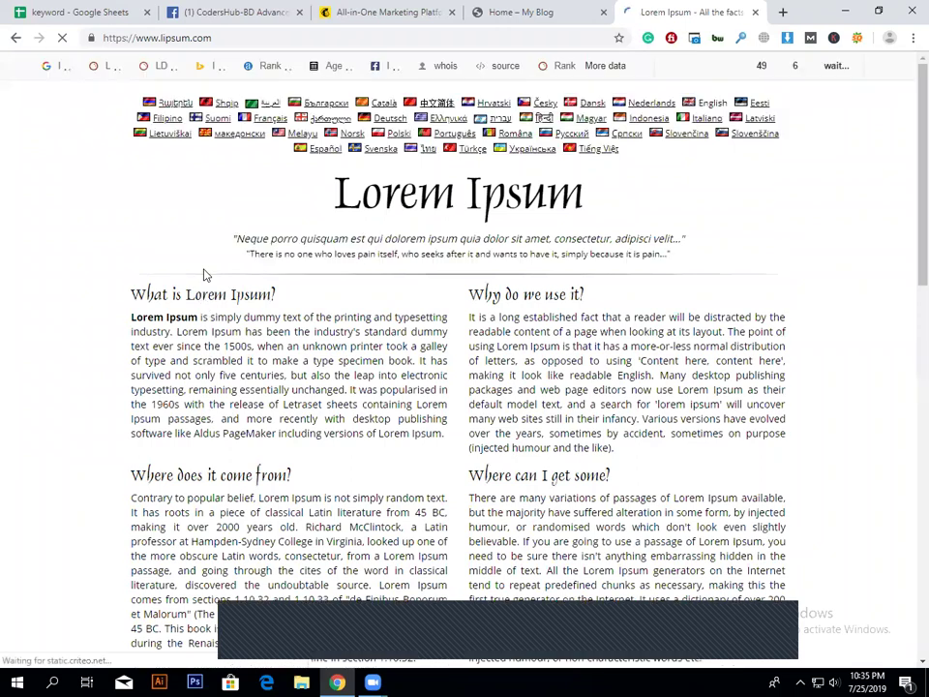
pyautogui.doubleClick(211, 294)
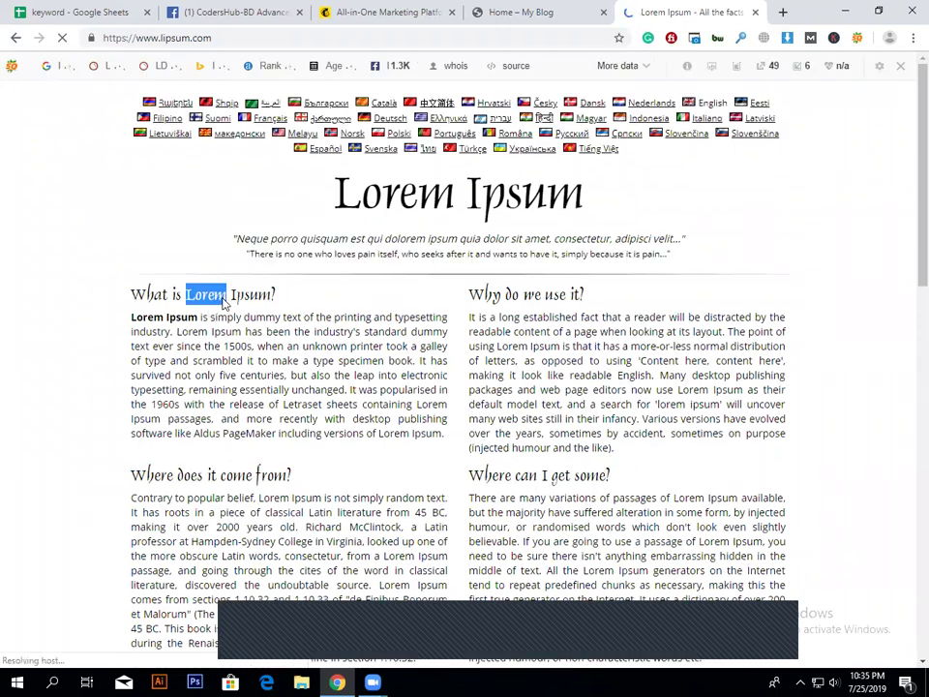
pyautogui.click(523, 11)
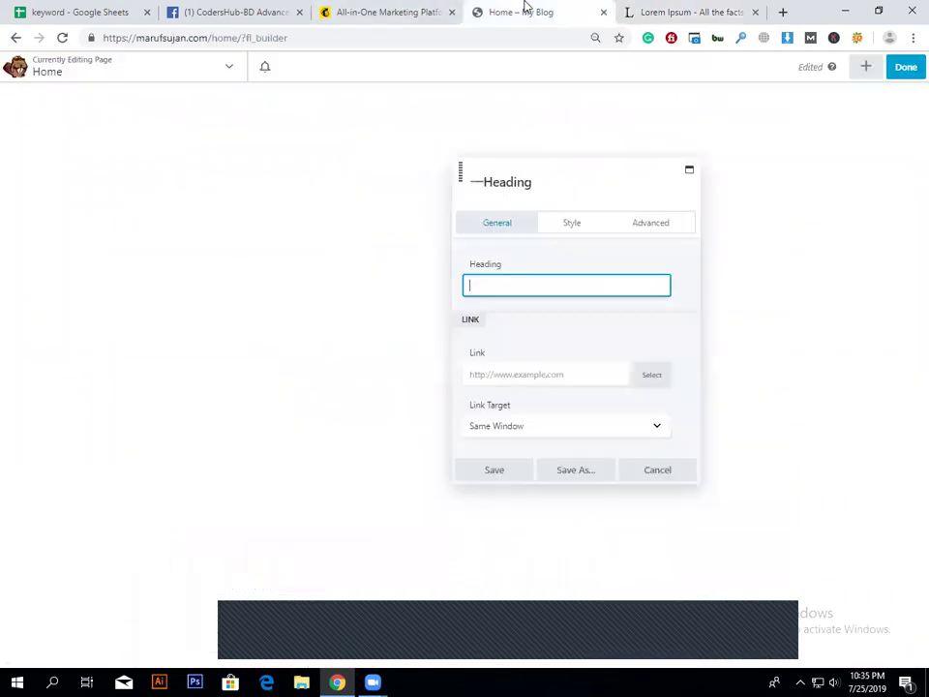
# Step: Paste 'What is Lorem Ipsum?' as the Heading module's text
pyautogui.write('What is Lorem Ipsum?')
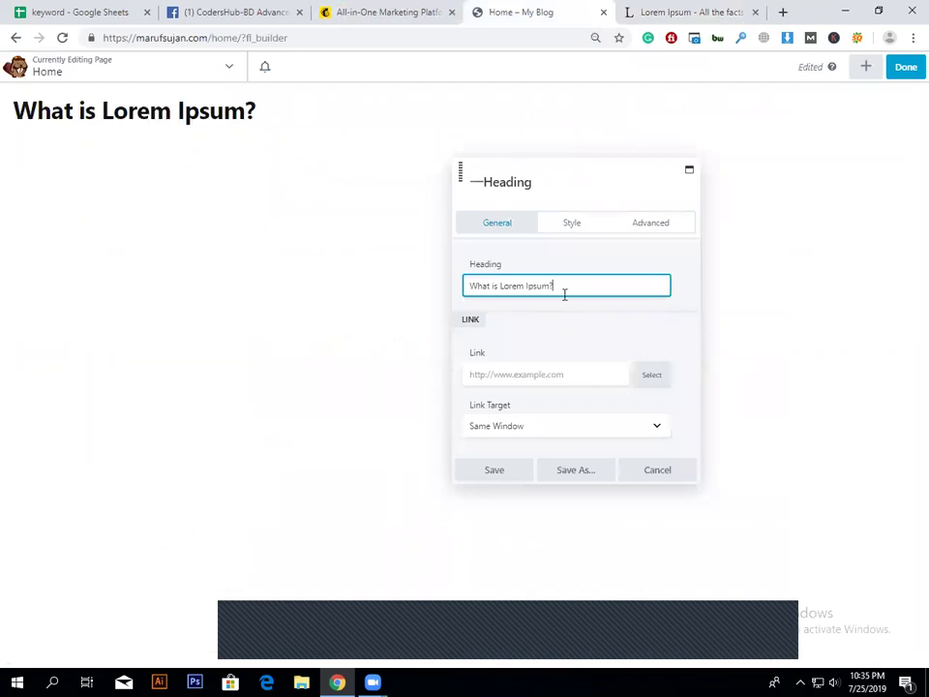
pyautogui.click(636, 322)
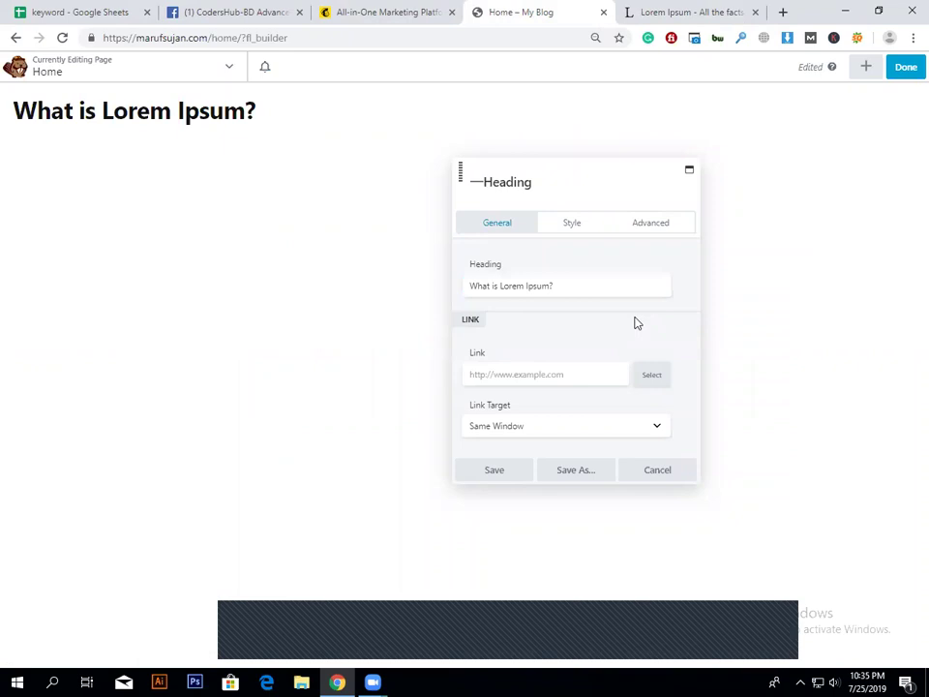
pyautogui.click(611, 287)
pyautogui.click(590, 371)
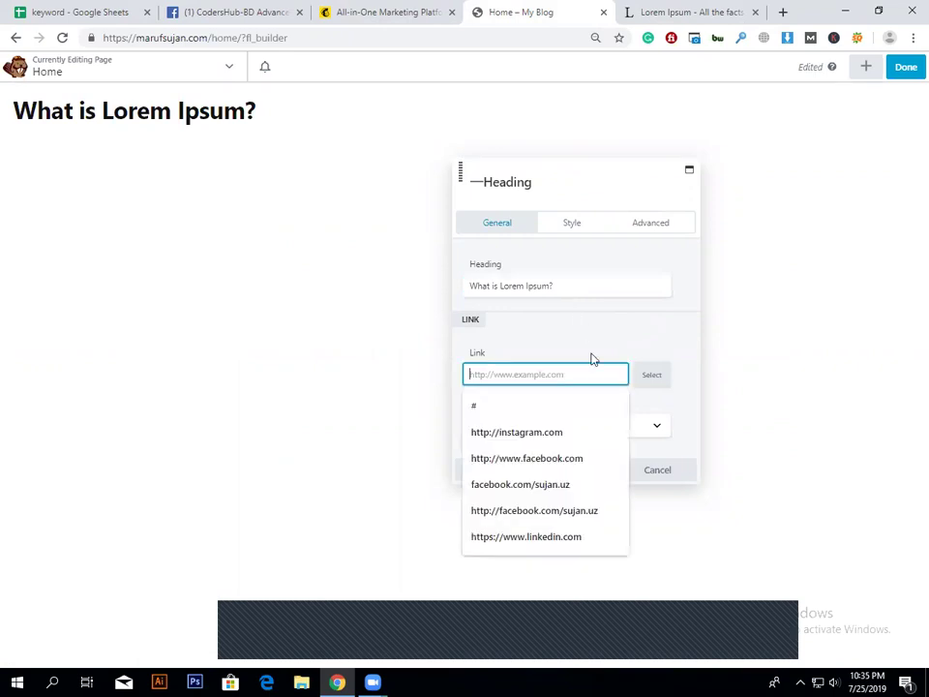
pyautogui.click(203, 153)
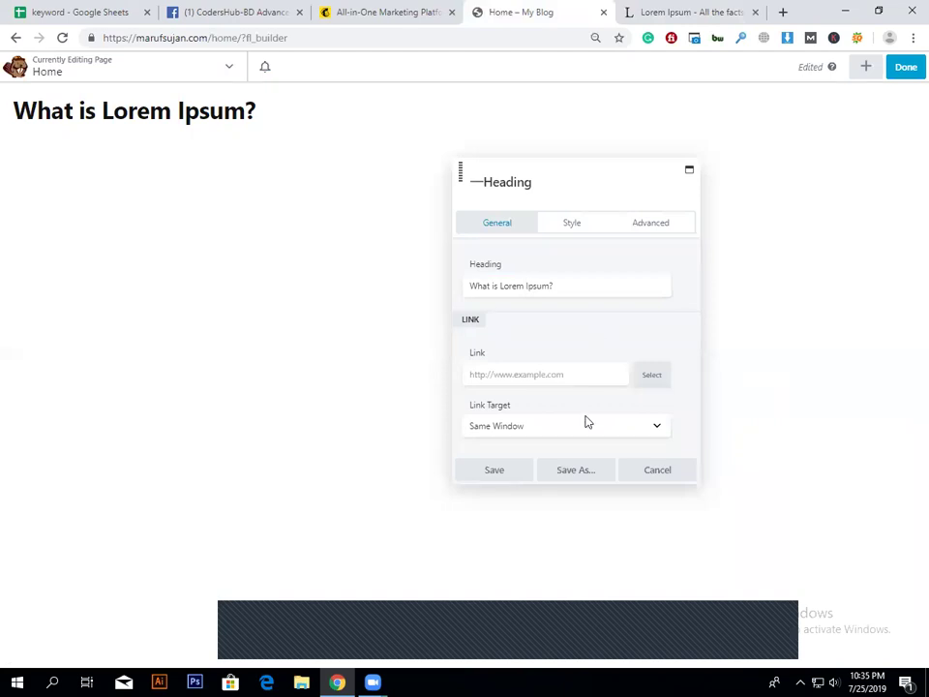
pyautogui.click(560, 377)
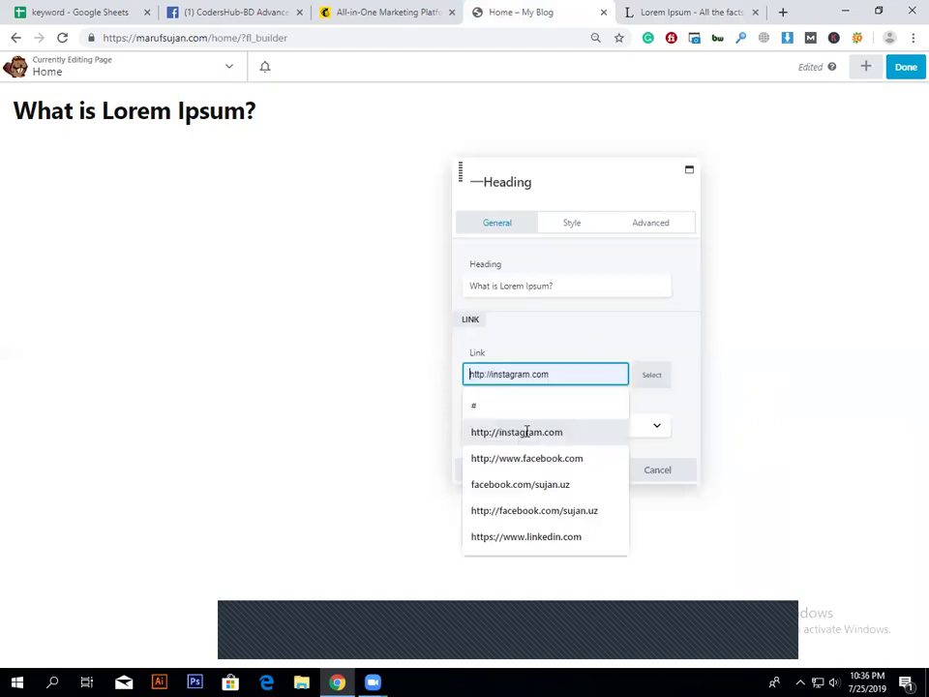
pyautogui.click(526, 431)
pyautogui.click(566, 426)
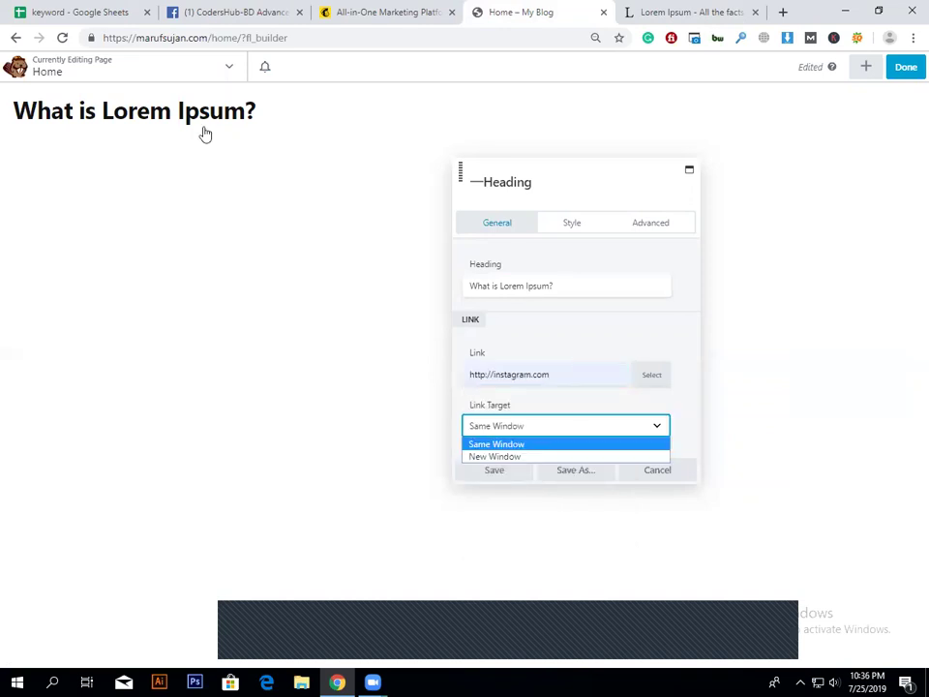
pyautogui.moveTo(205, 134)
pyautogui.click(486, 457)
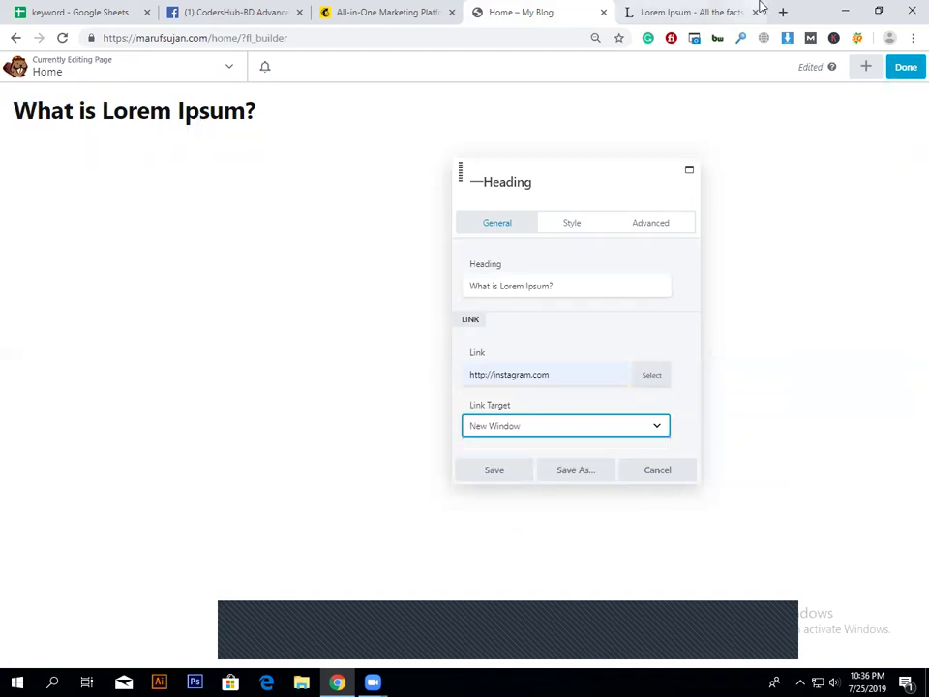
pyautogui.click(569, 432)
pyautogui.click(527, 443)
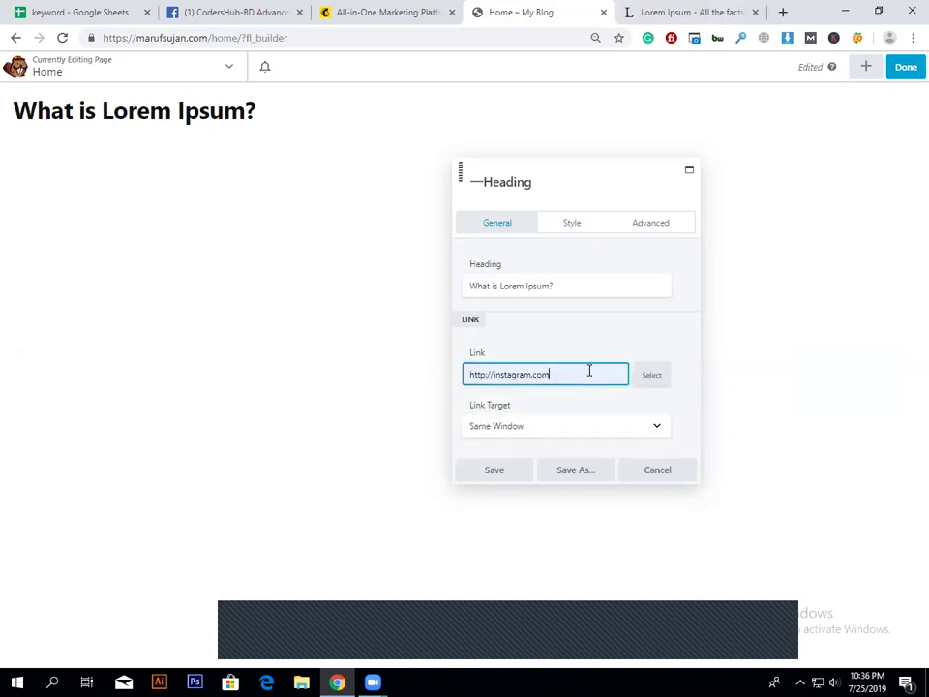
pyautogui.moveTo(589, 369); pyautogui.dragTo(299, 396)
pyautogui.press('BackSpace')
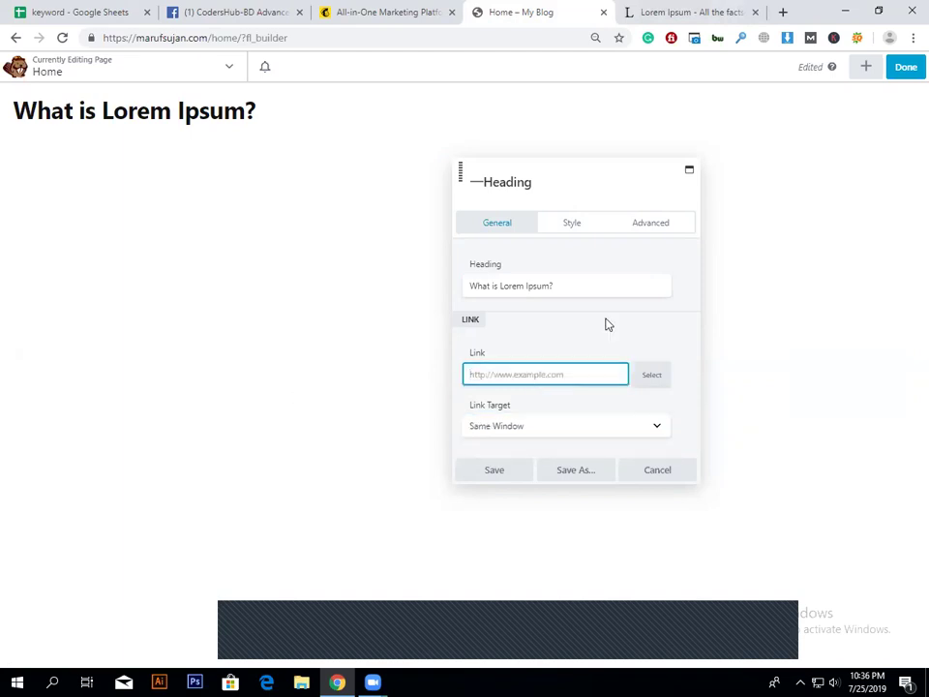
pyautogui.click(576, 225)
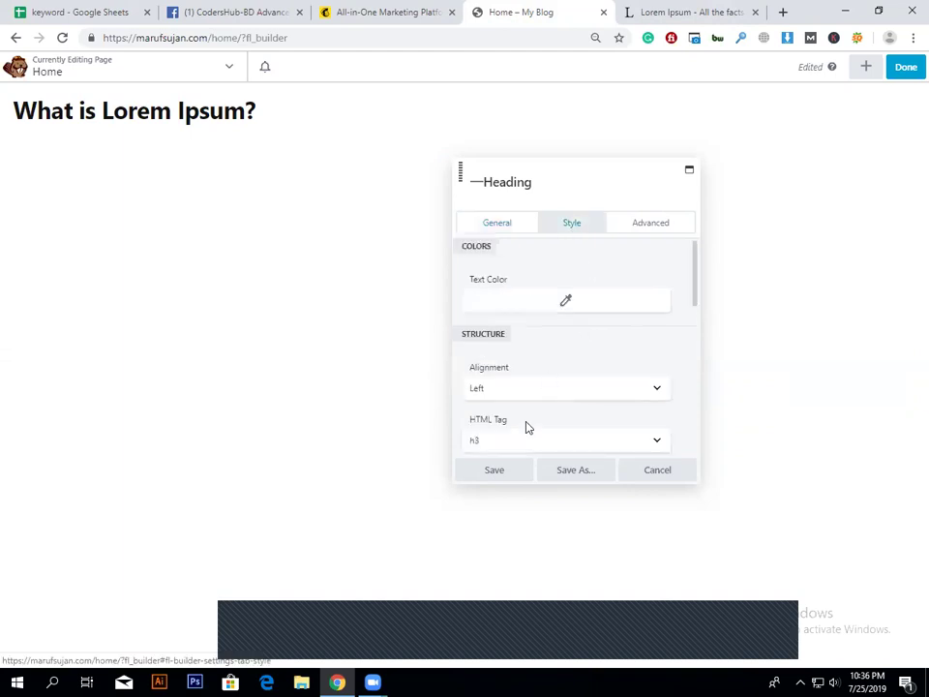